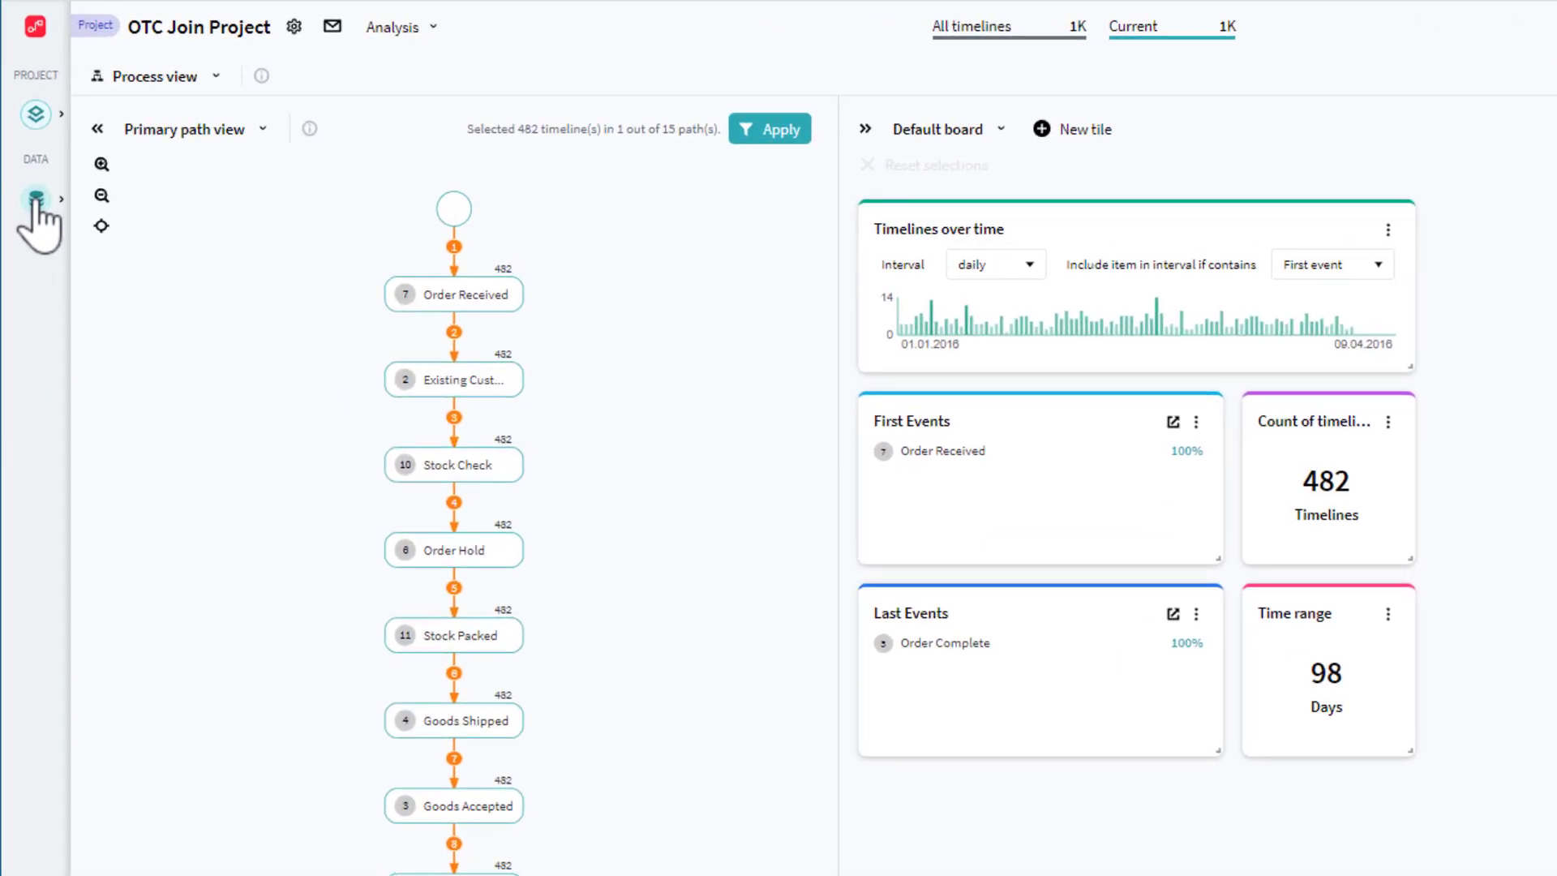
- Open the project's data repository and view the list of owned repositories
click(36, 199)
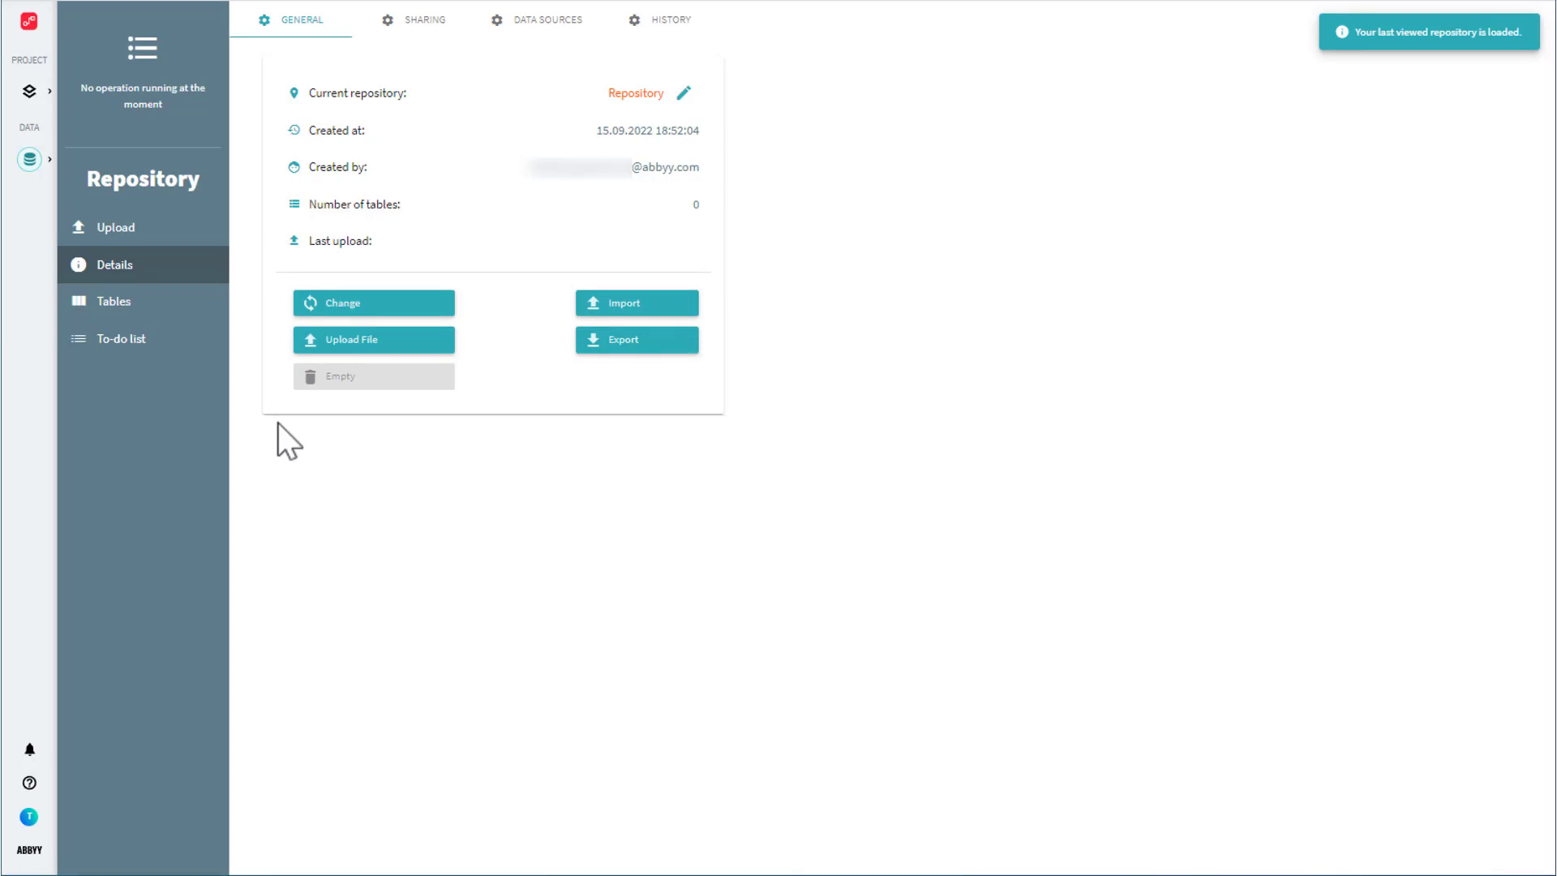
click(318, 307)
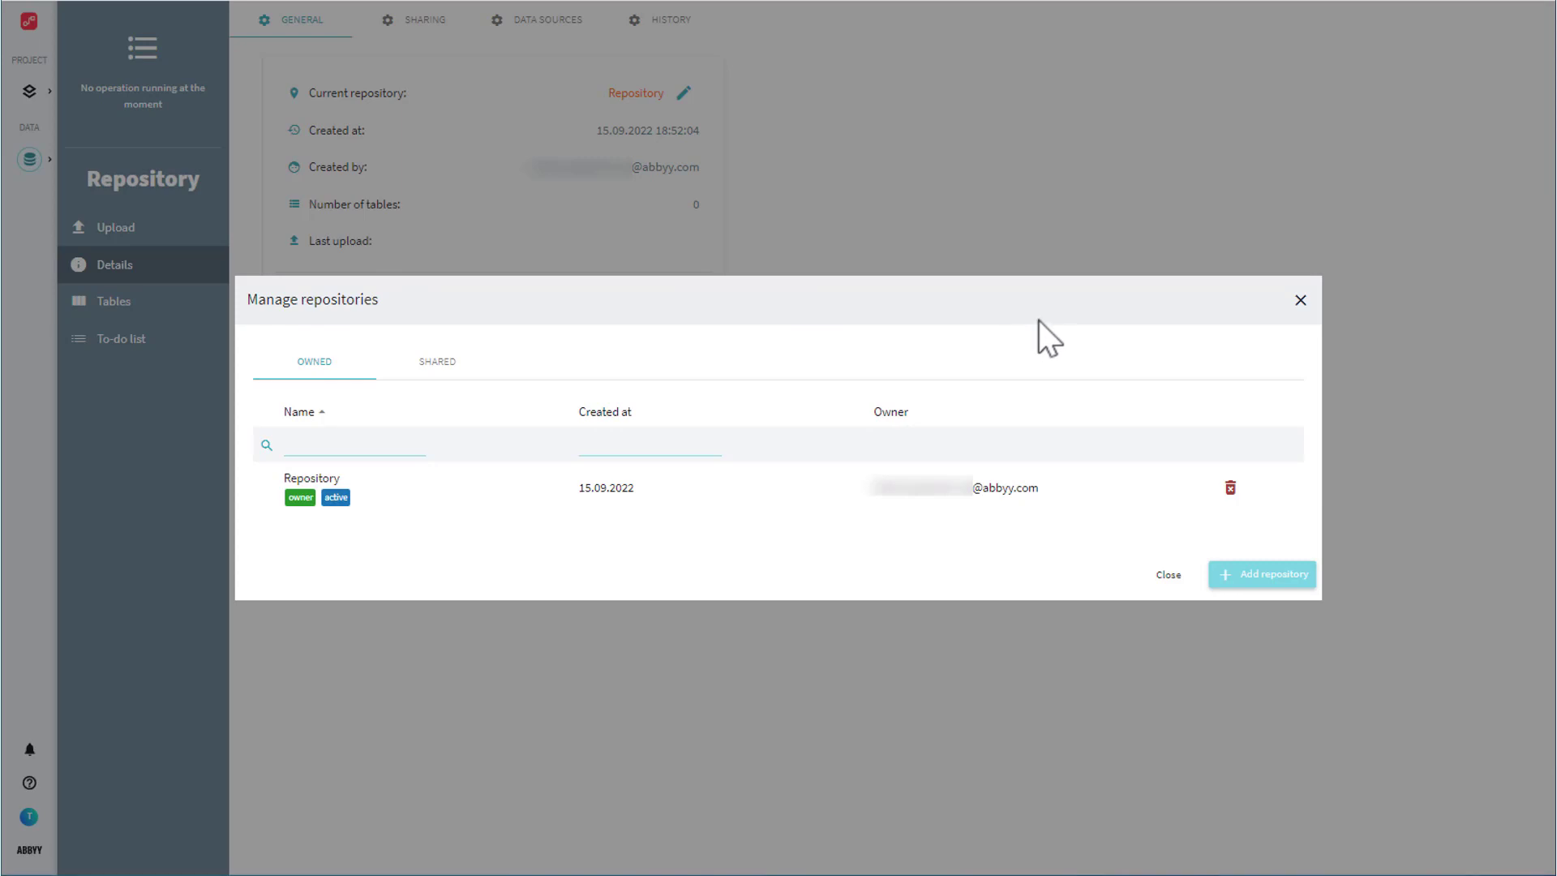
click(1301, 301)
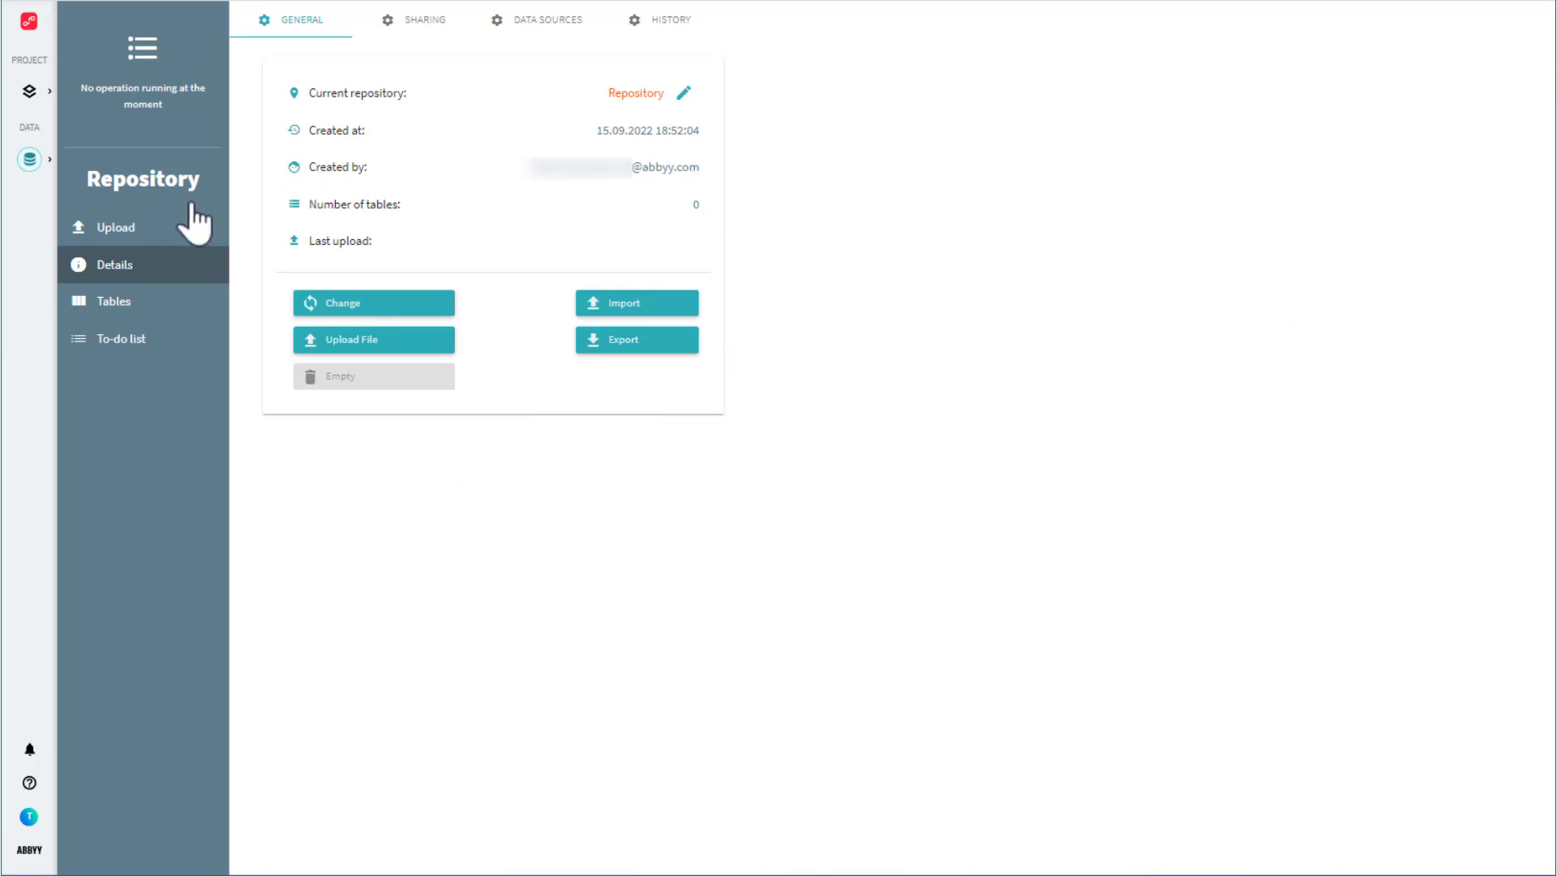
- Upload Order to Cash Sample TPI Data.csv to the repository and open the OrdertoCashSampleTPIData table
click(151, 229)
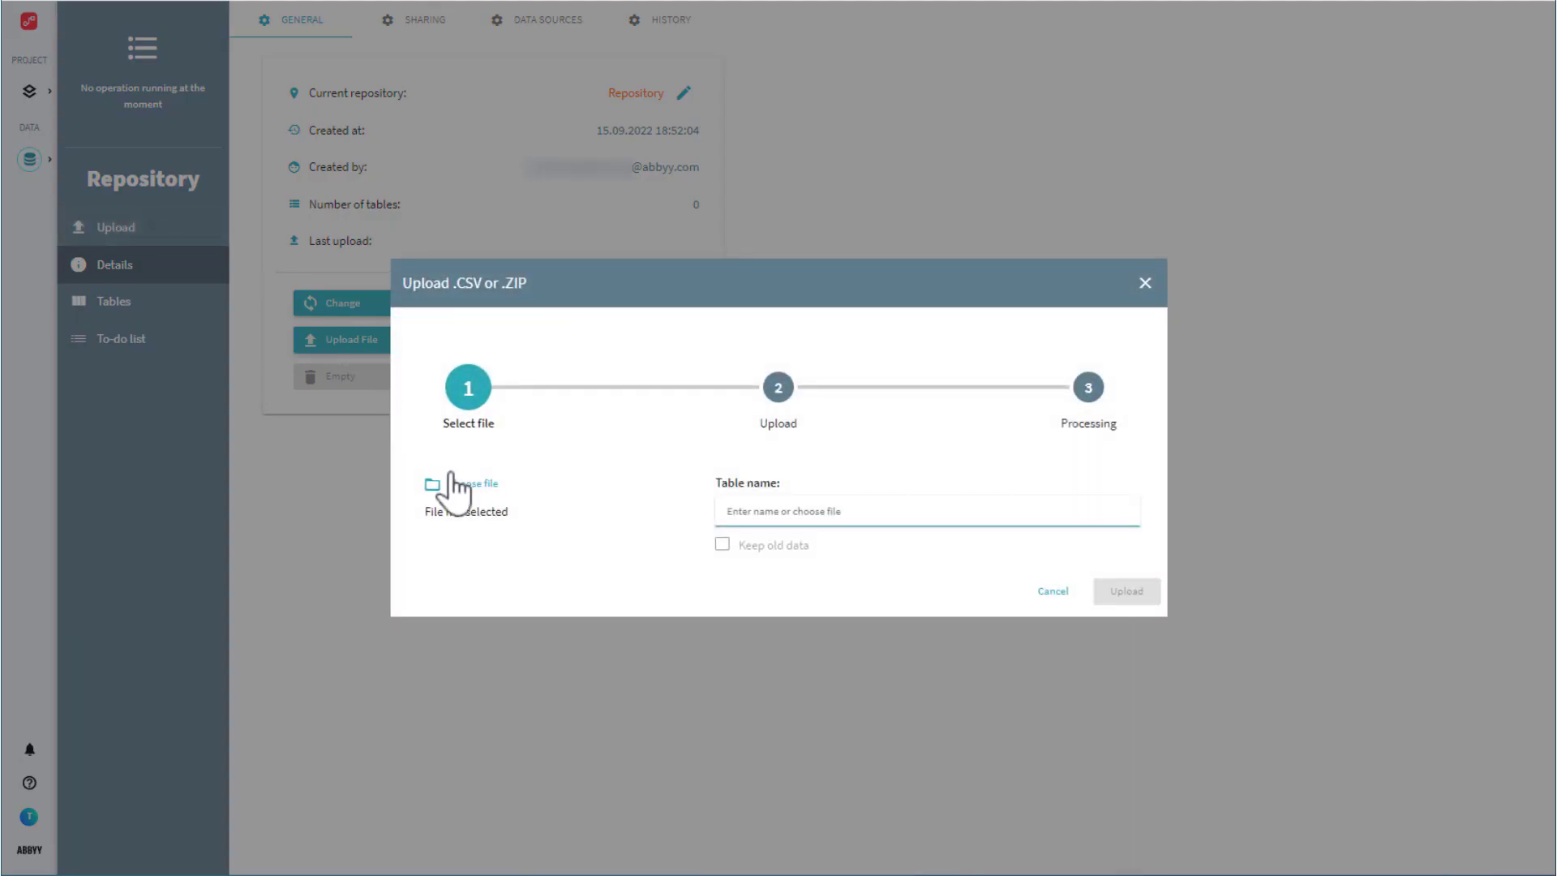
click(454, 484)
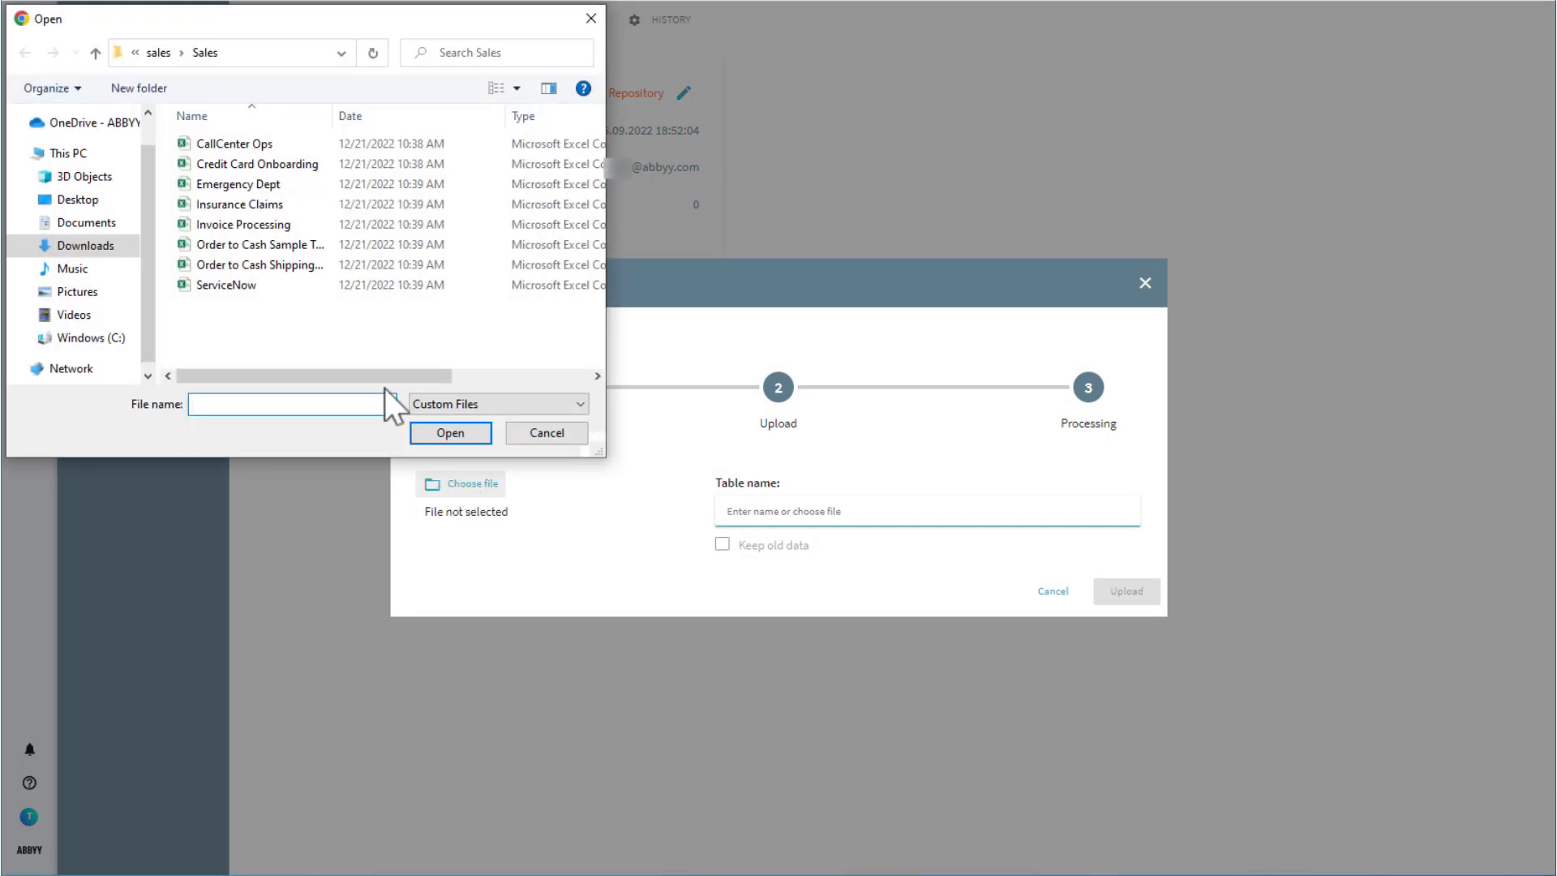
click(276, 245)
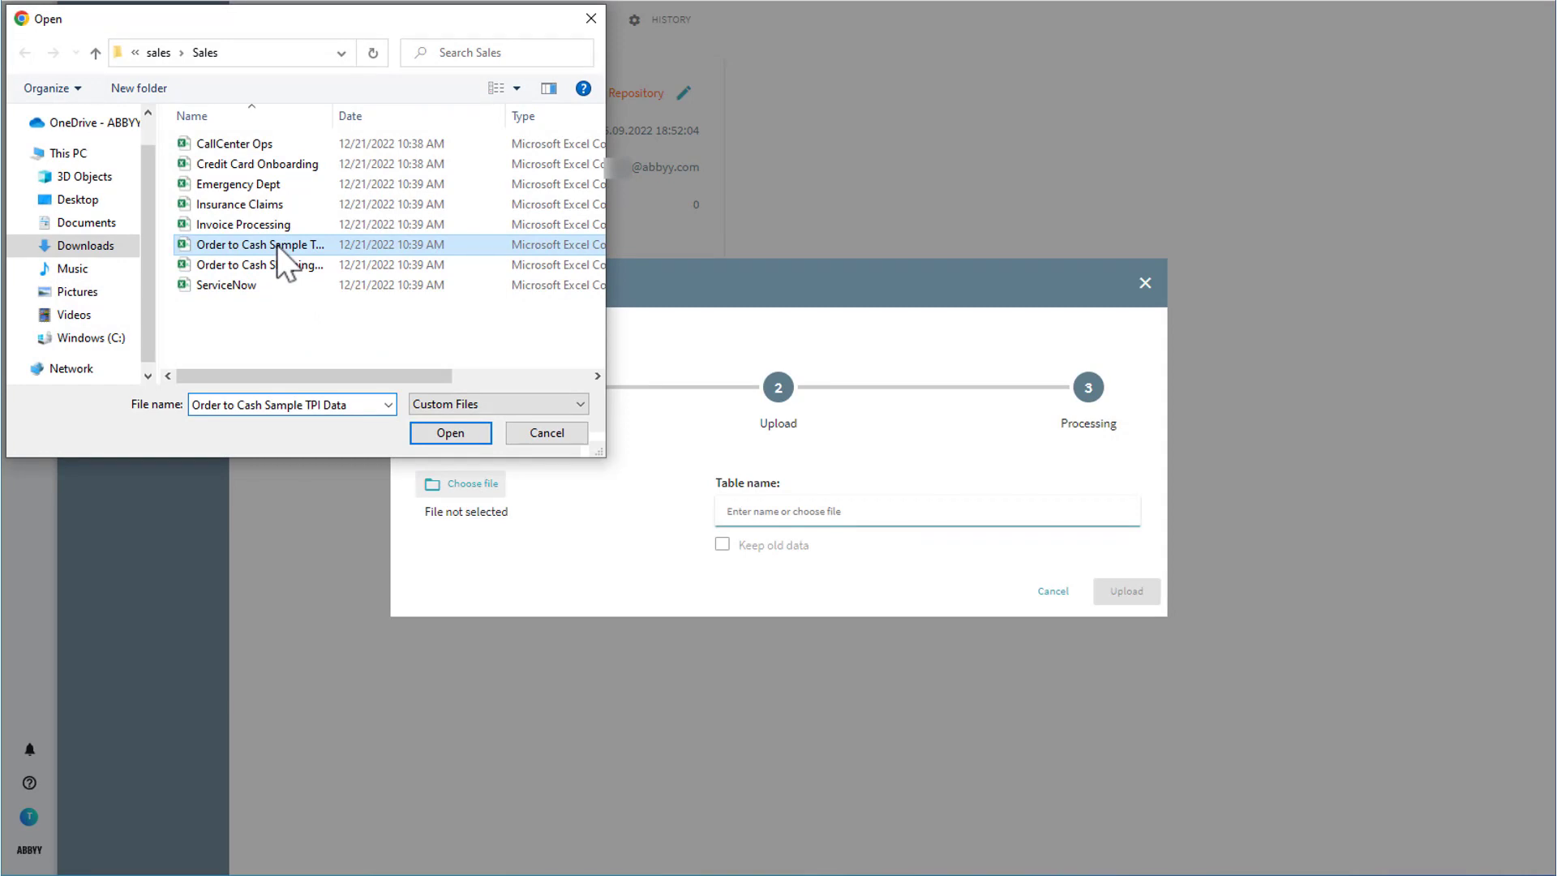
click(464, 432)
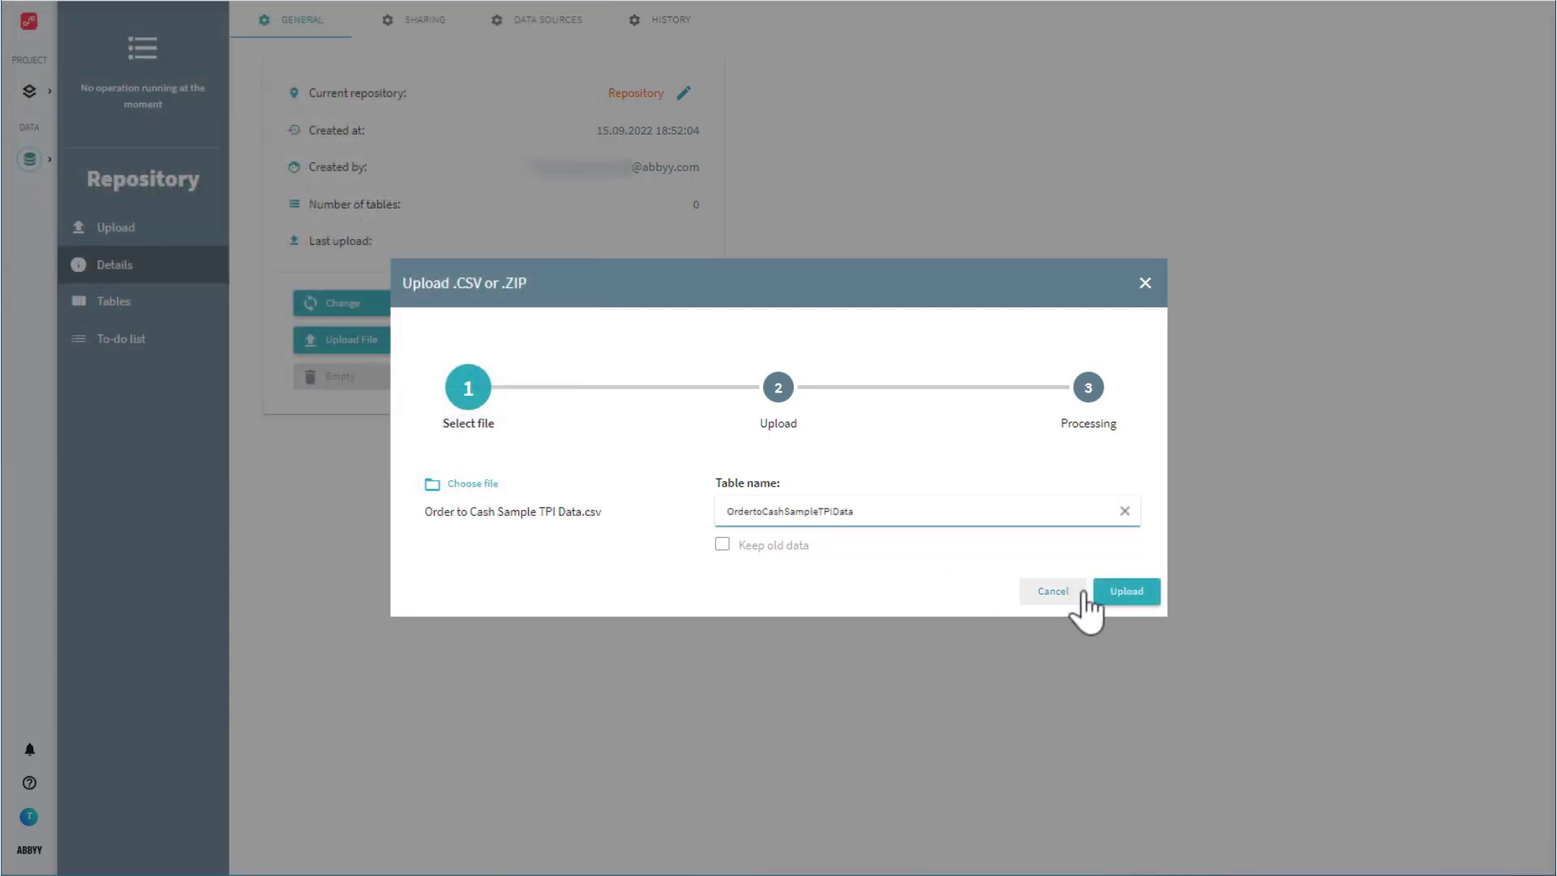
click(1131, 593)
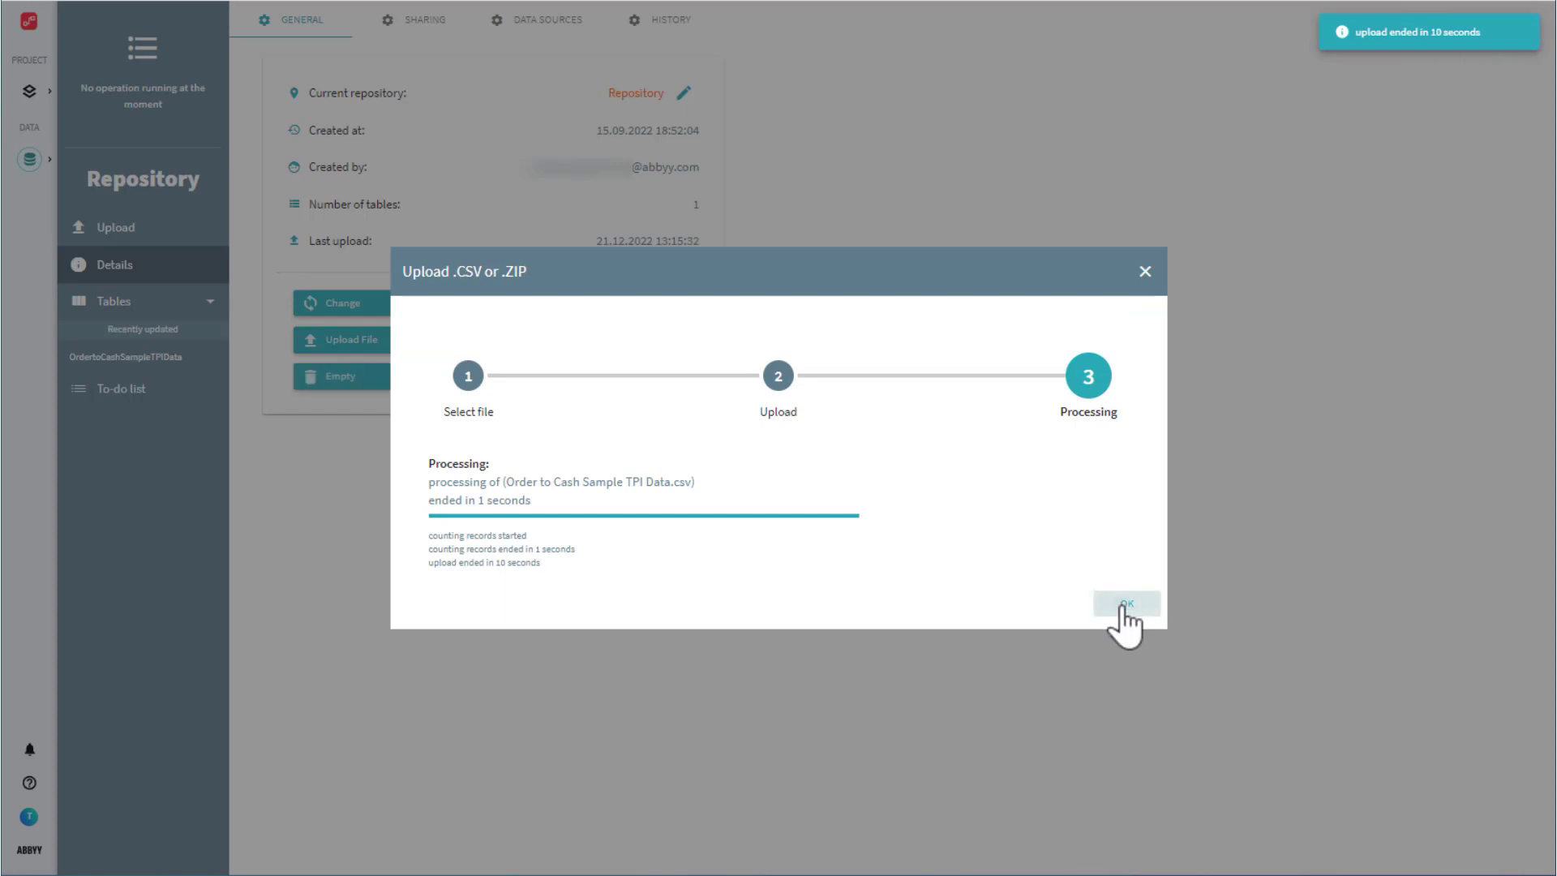
click(1123, 610)
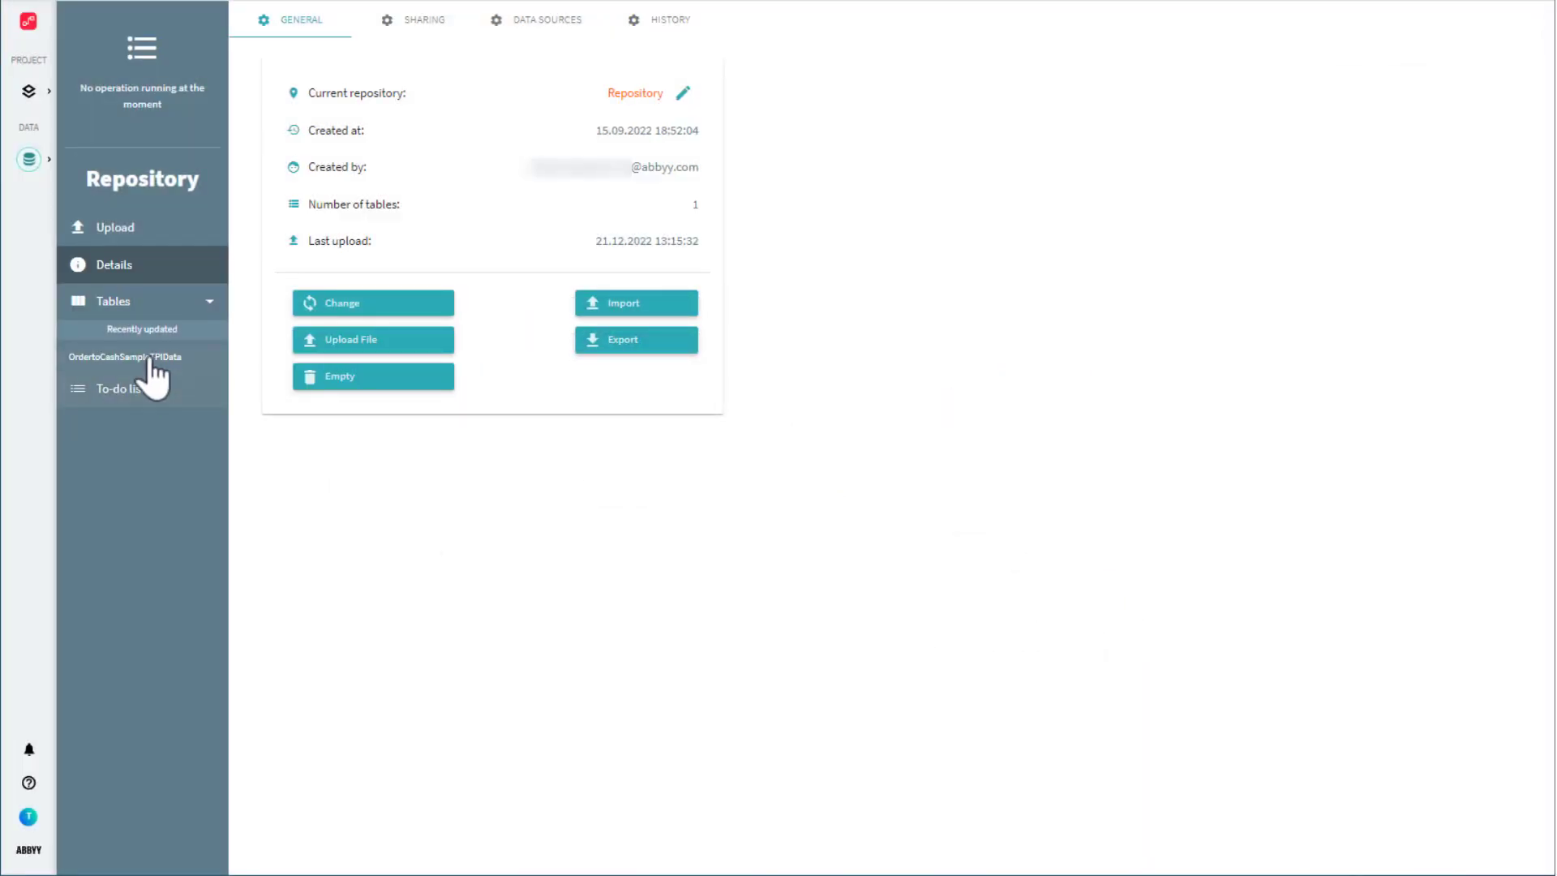
click(144, 303)
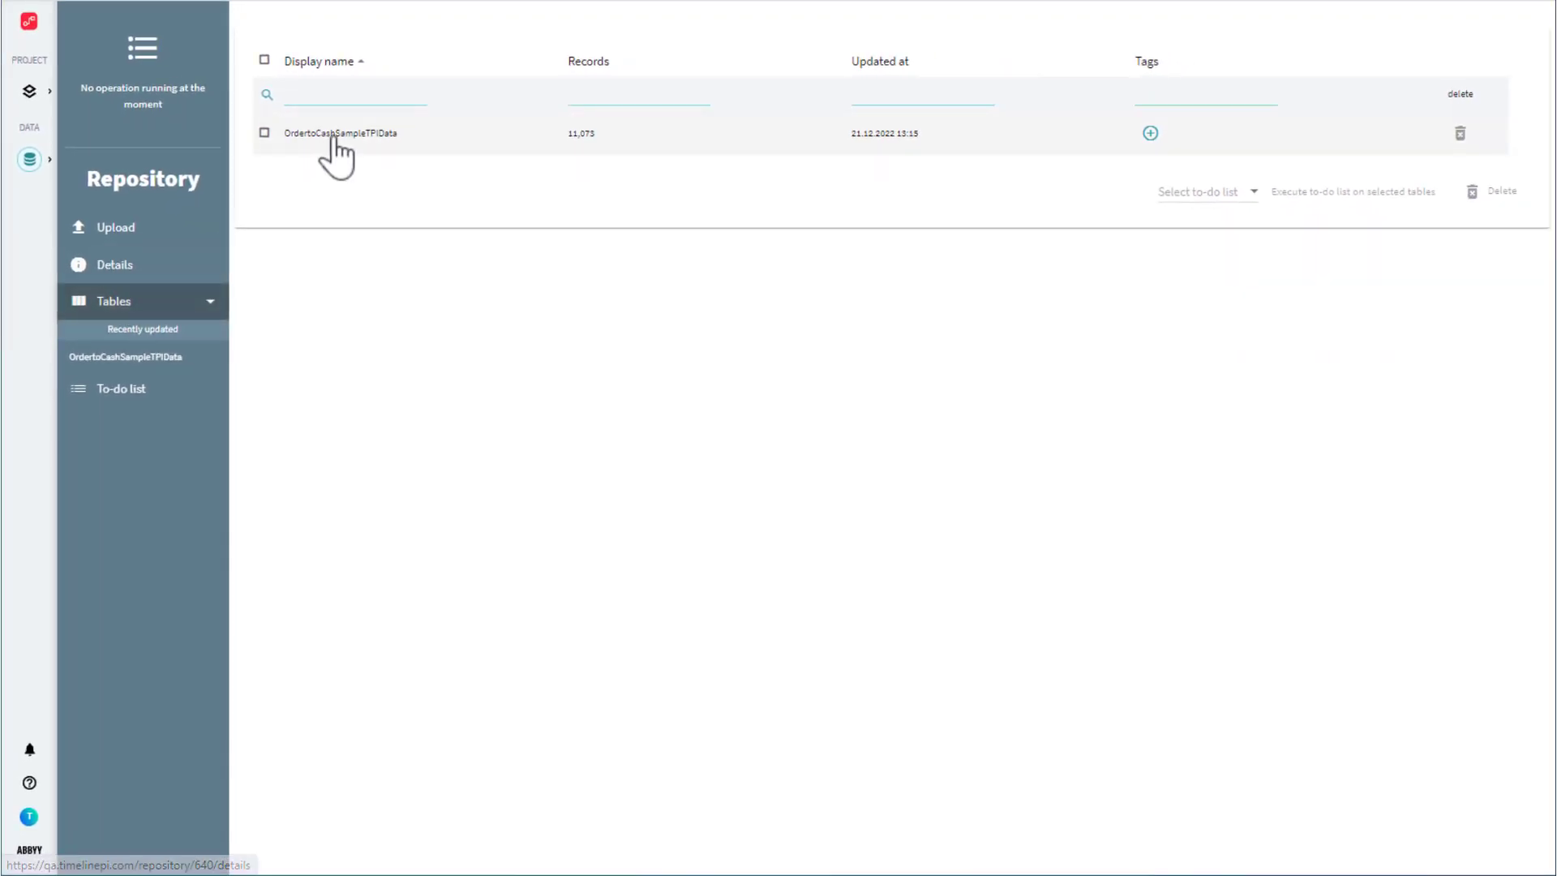
click(333, 135)
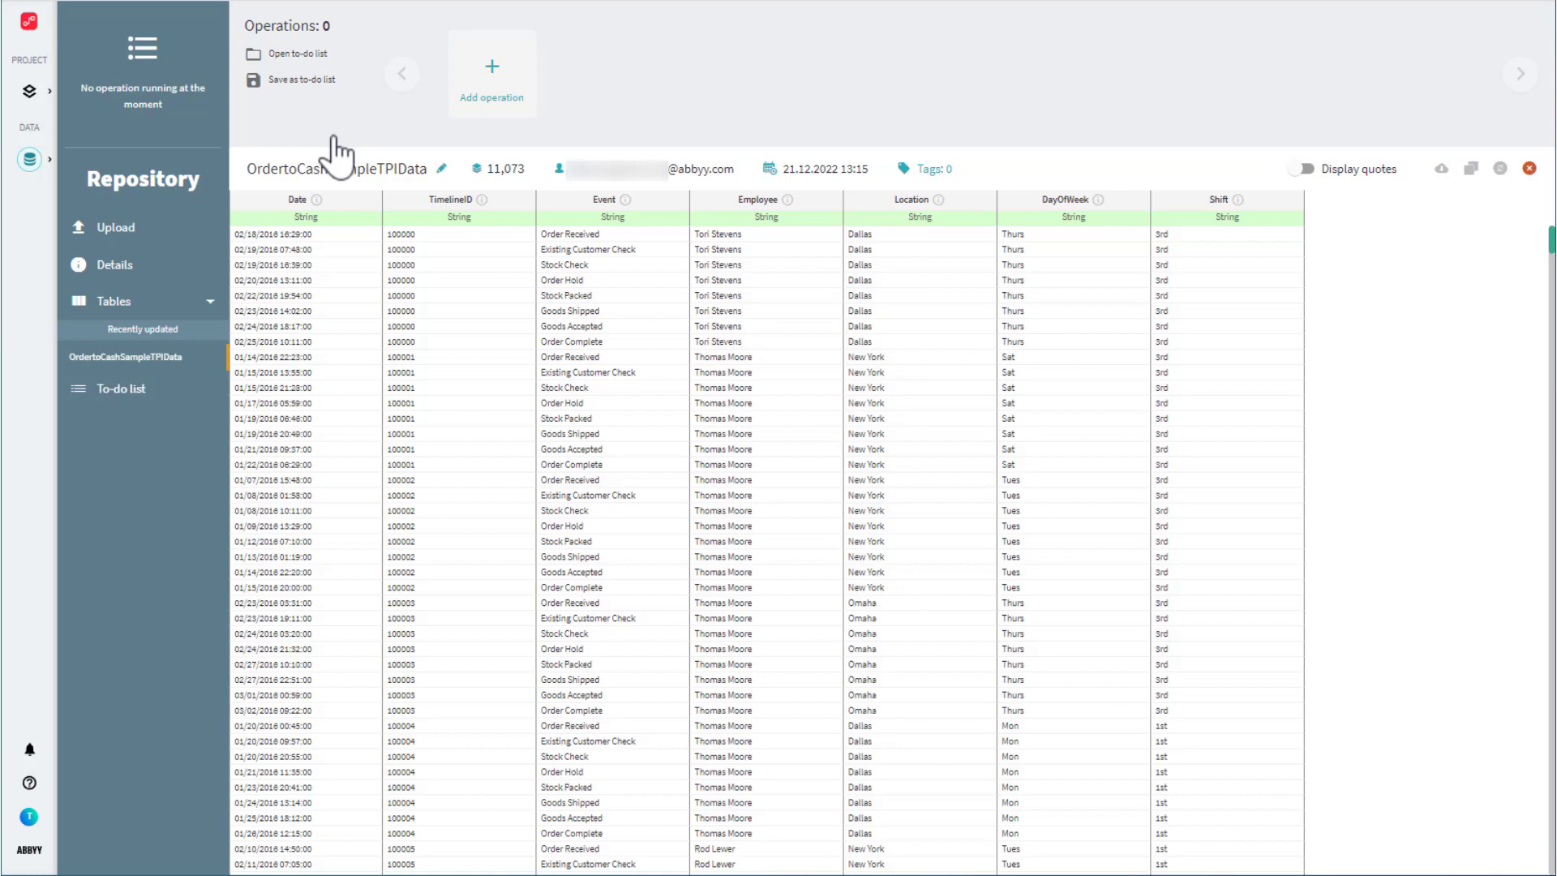
- Upload Order to Cash Shipping Source Data.csv to the repository as the table OrdertoCashShippingSourceData
click(149, 228)
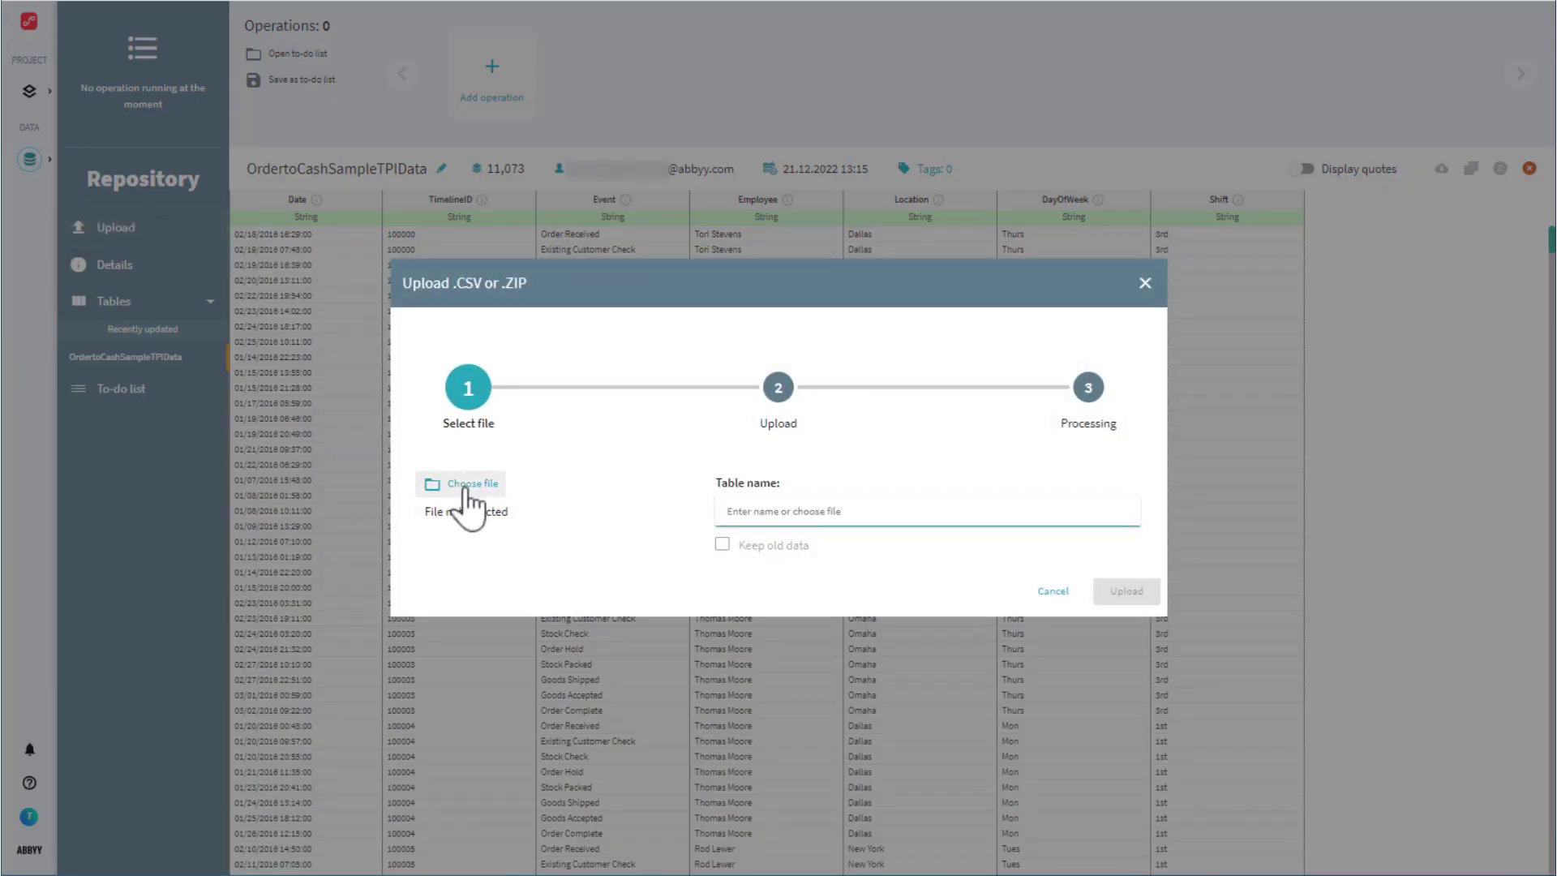
click(468, 486)
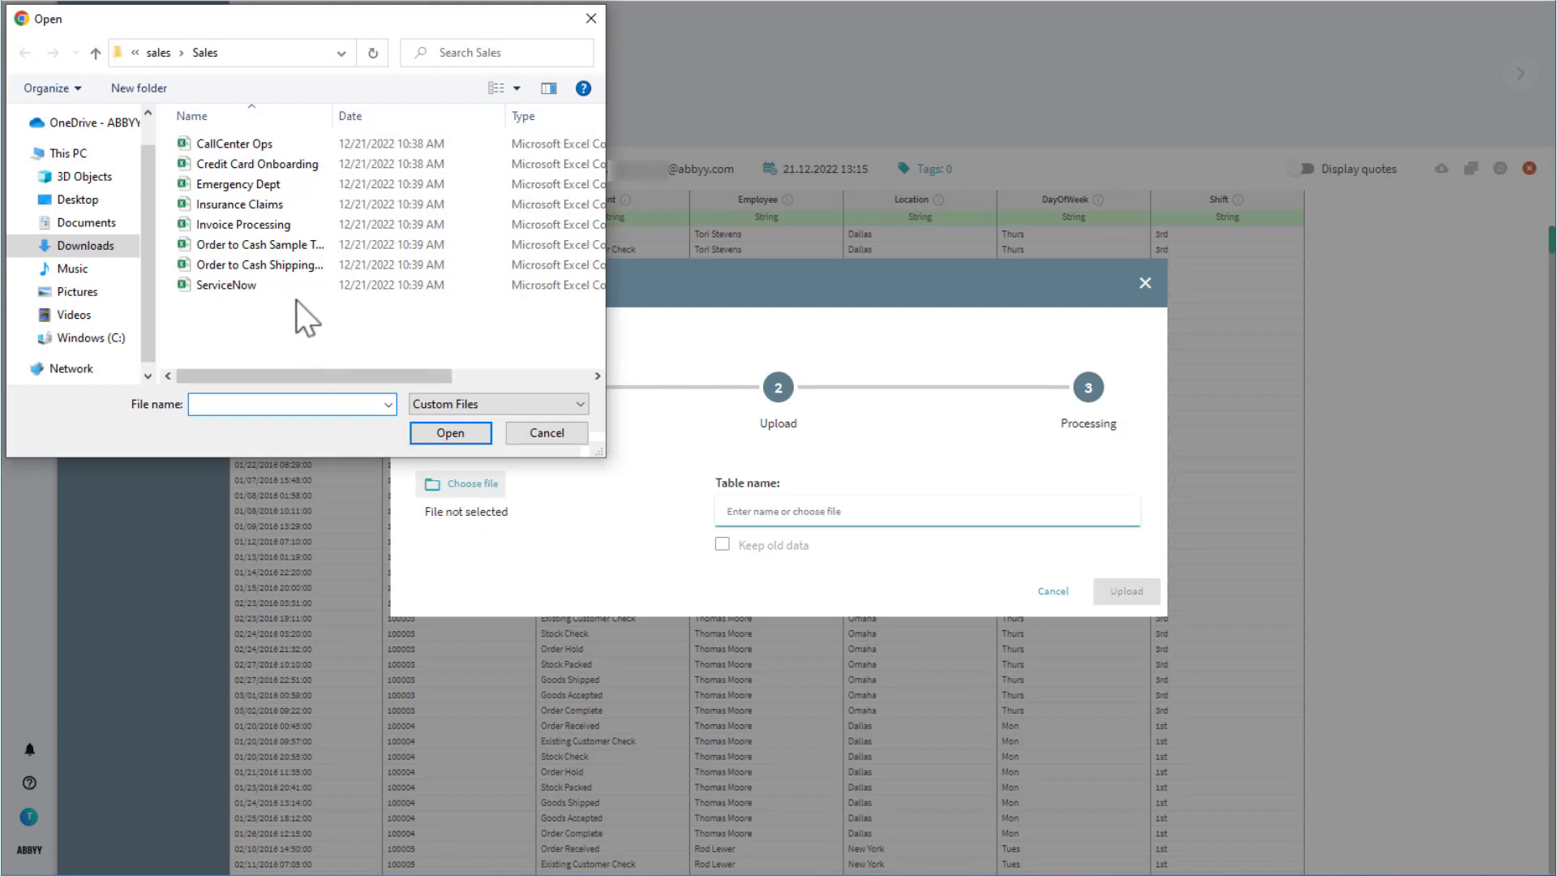
click(294, 266)
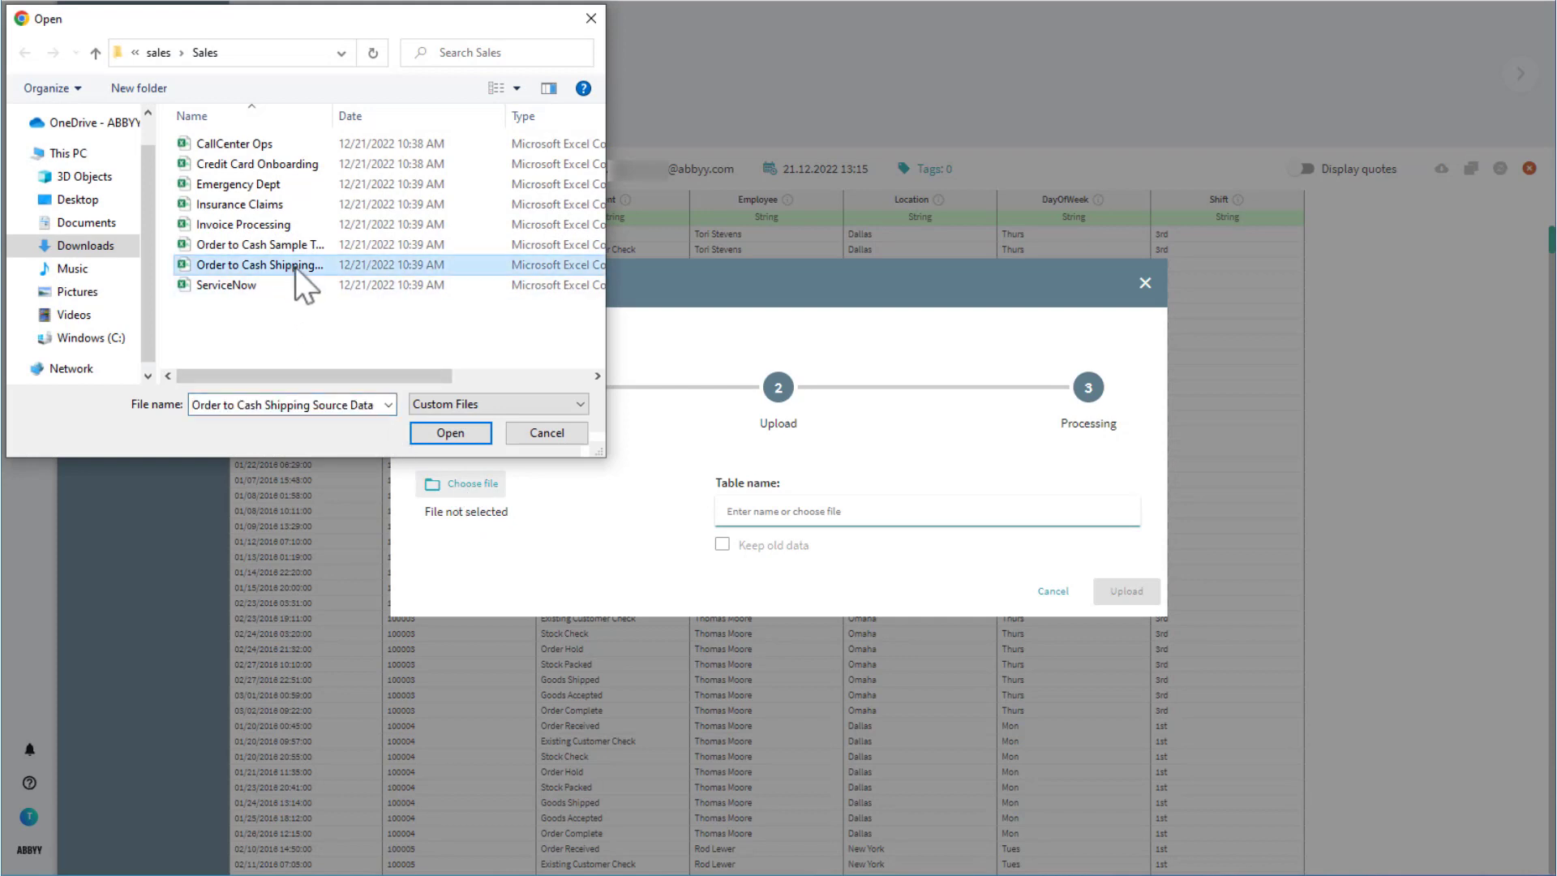
click(451, 433)
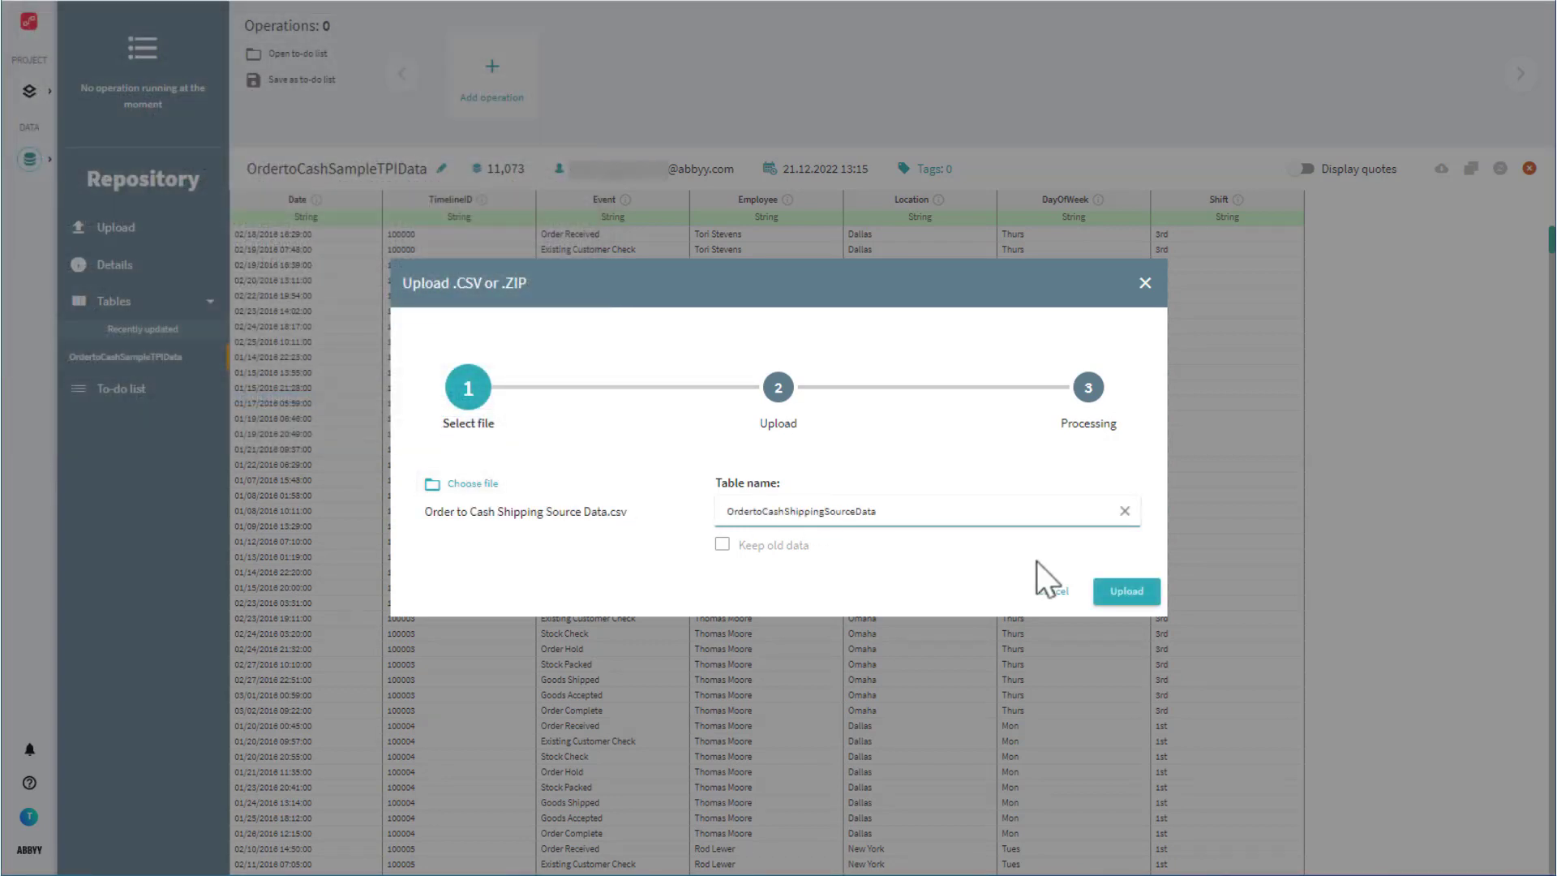
click(1123, 593)
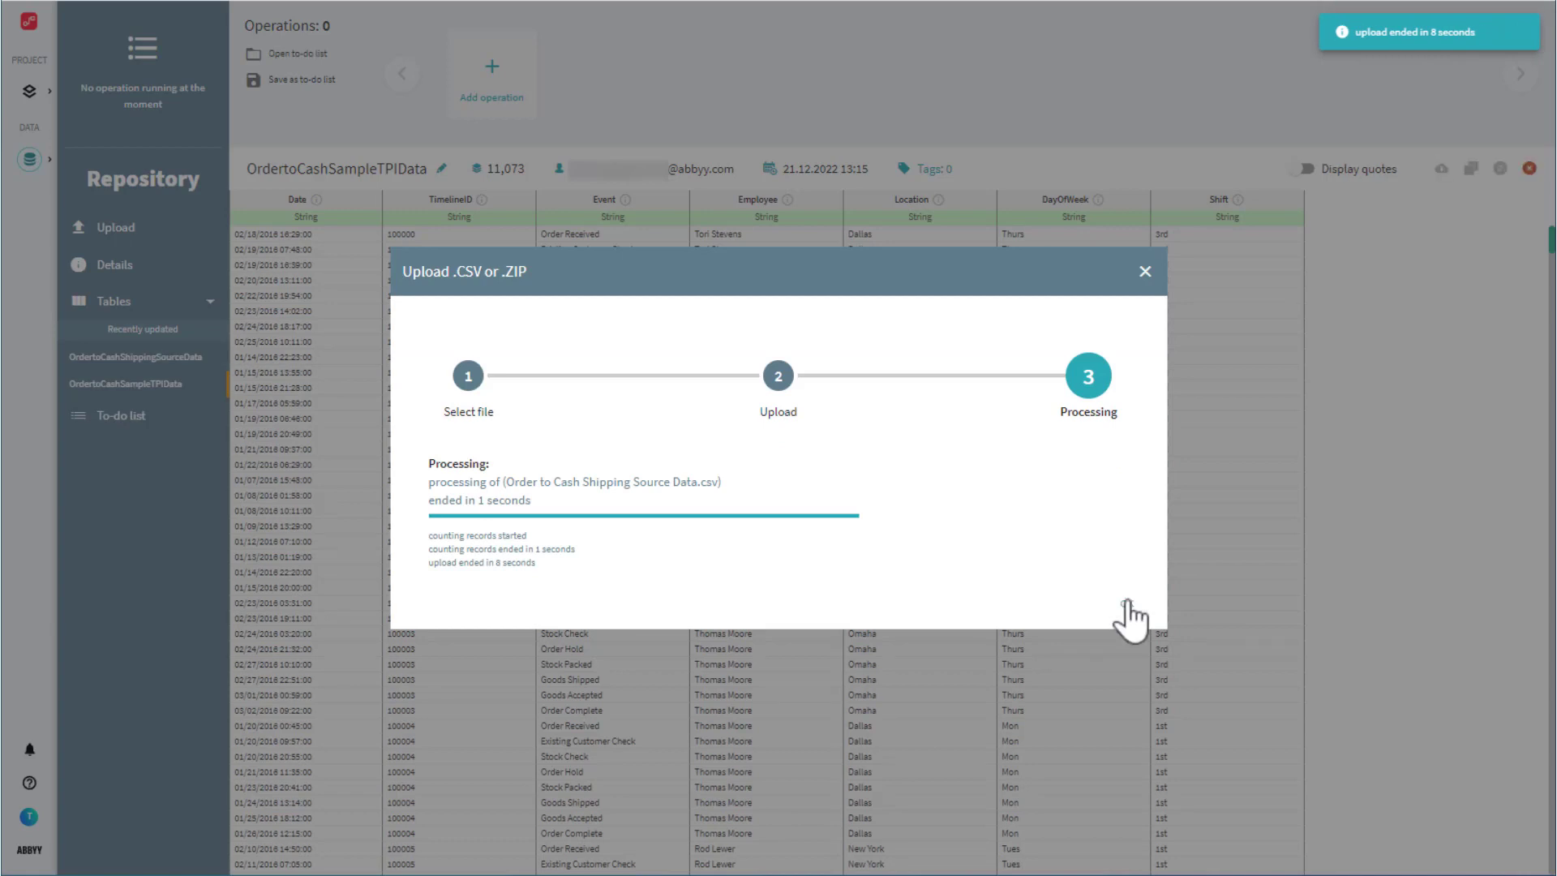
click(1128, 606)
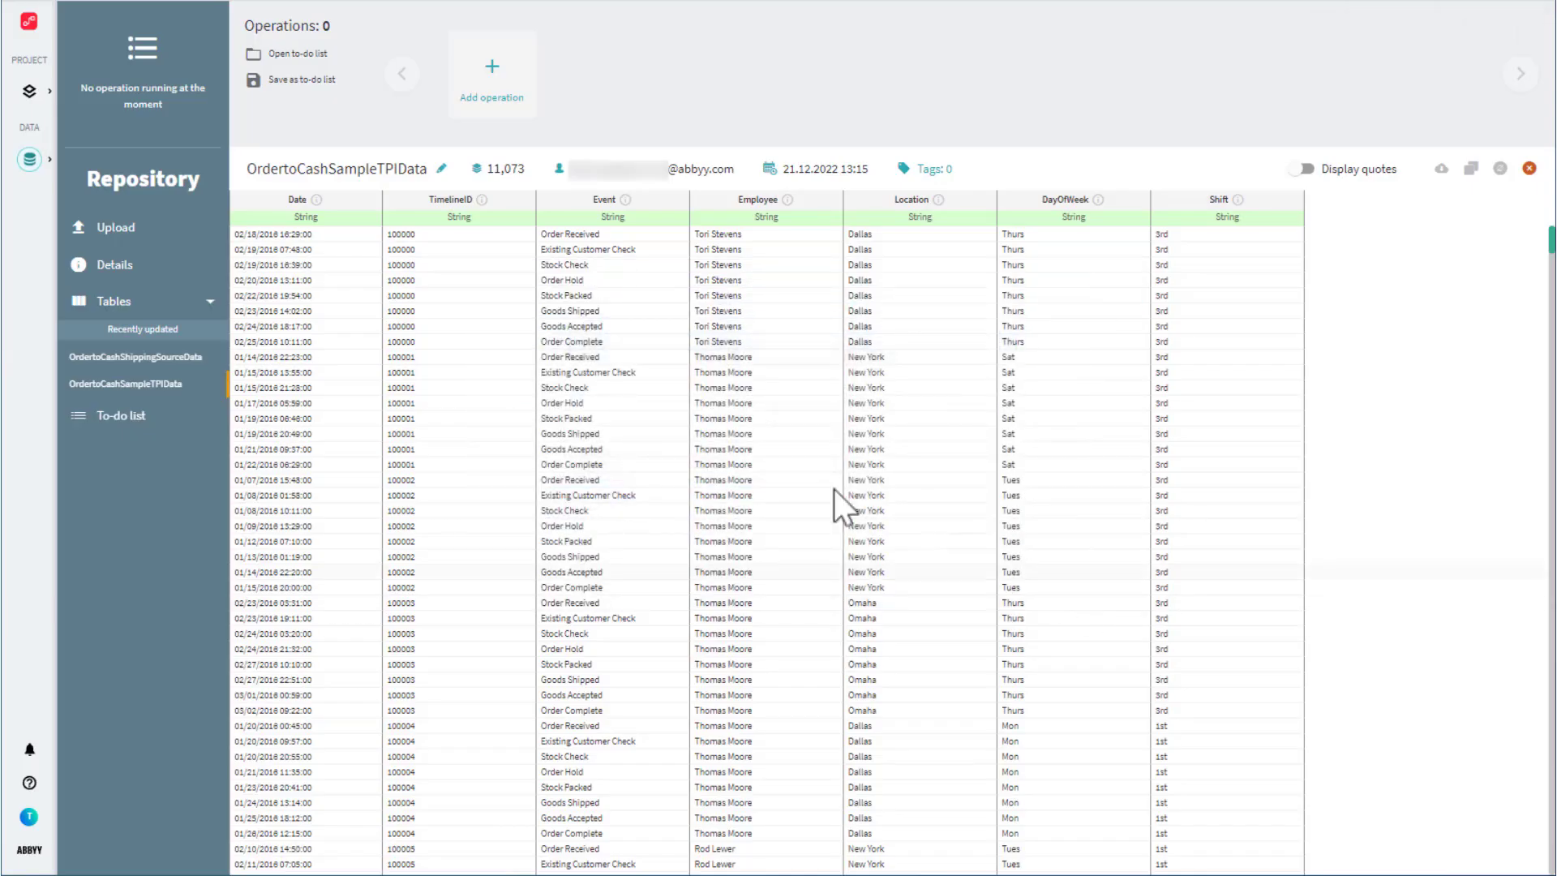
- Clone the OrdertoCashShippingSourceData table as OrdertoCashShippingSourceData_test and return to the list of tables
click(154, 309)
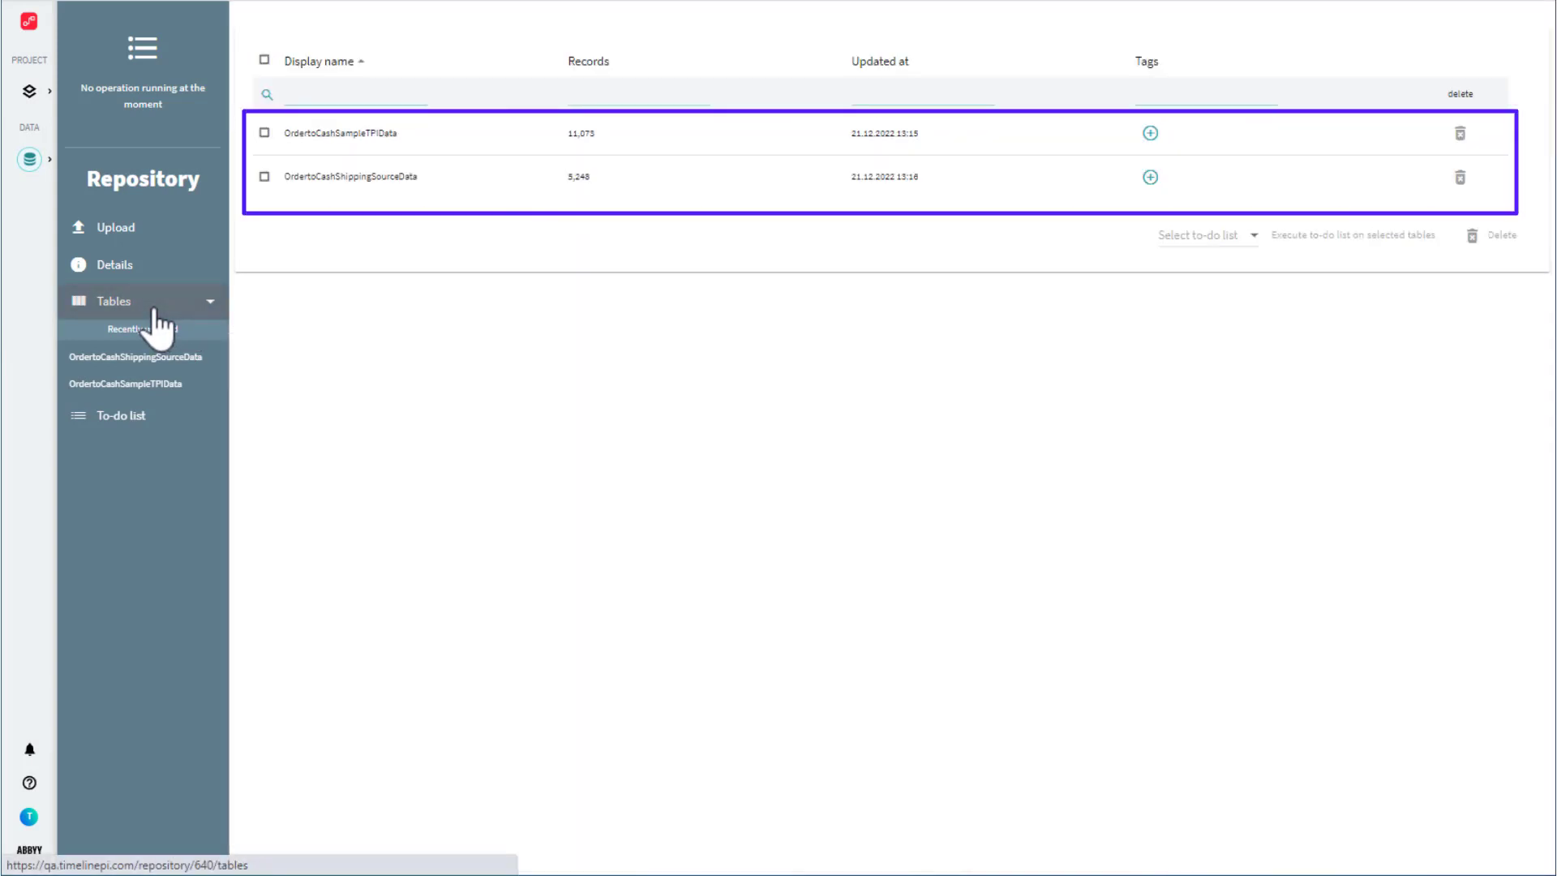
click(353, 177)
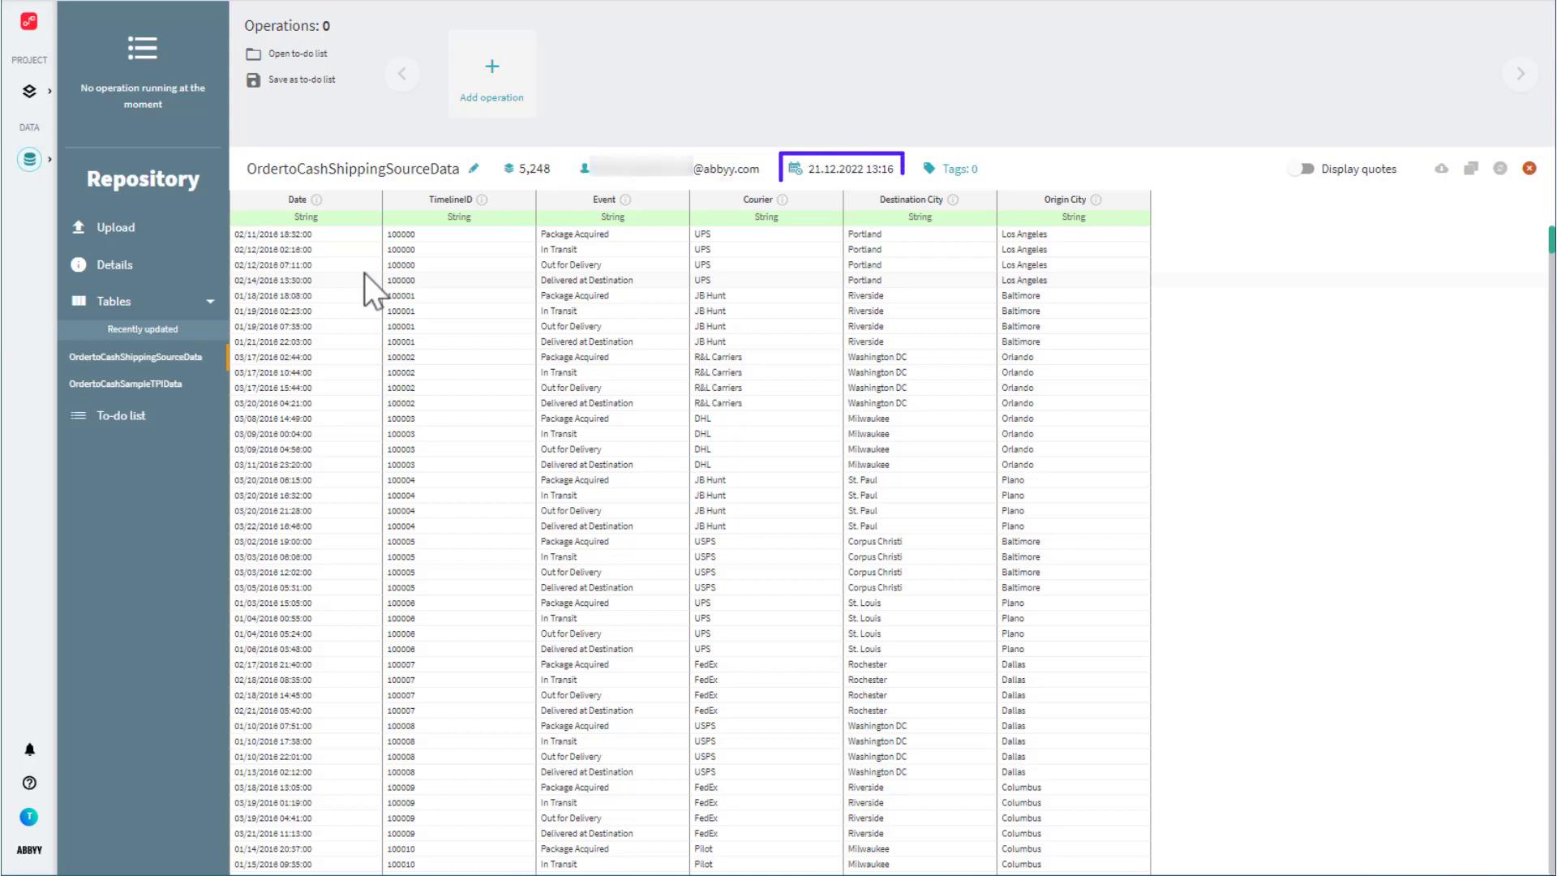
click(1471, 169)
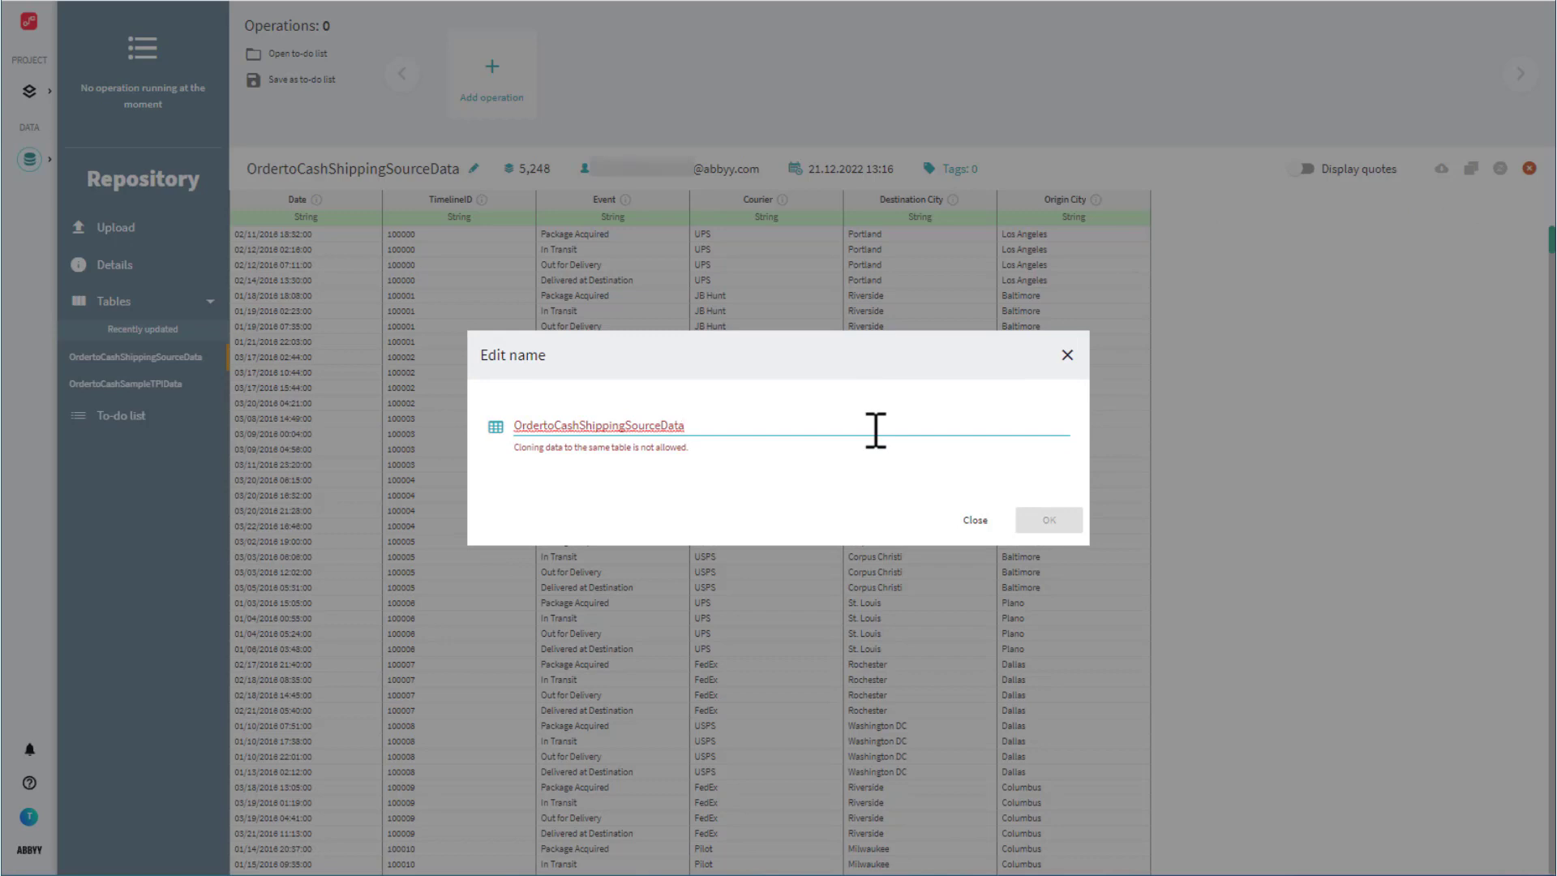
text(_test)
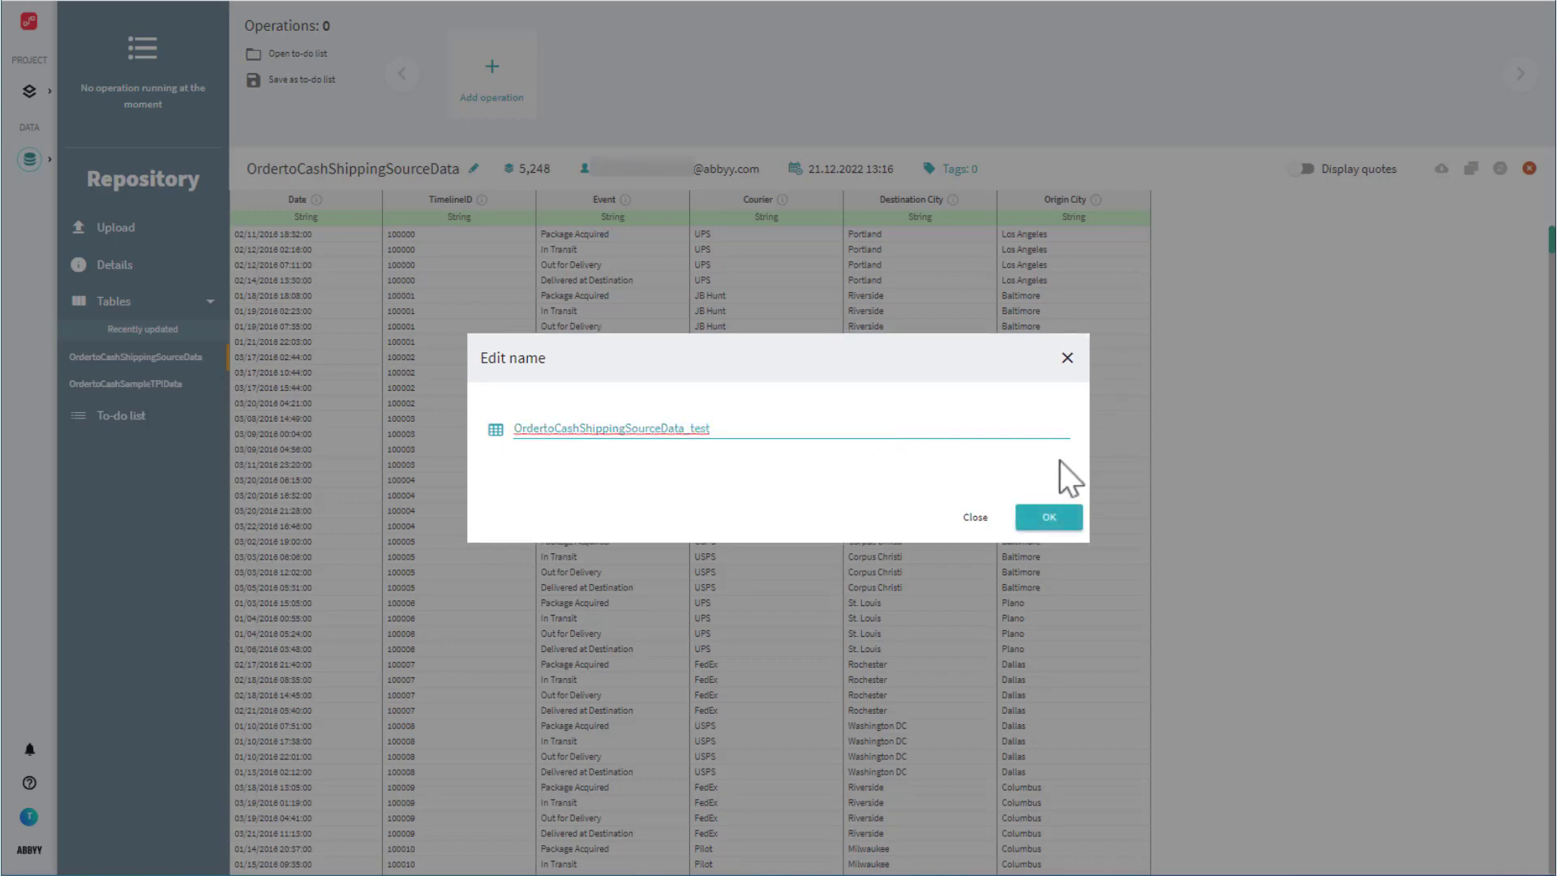
click(1052, 516)
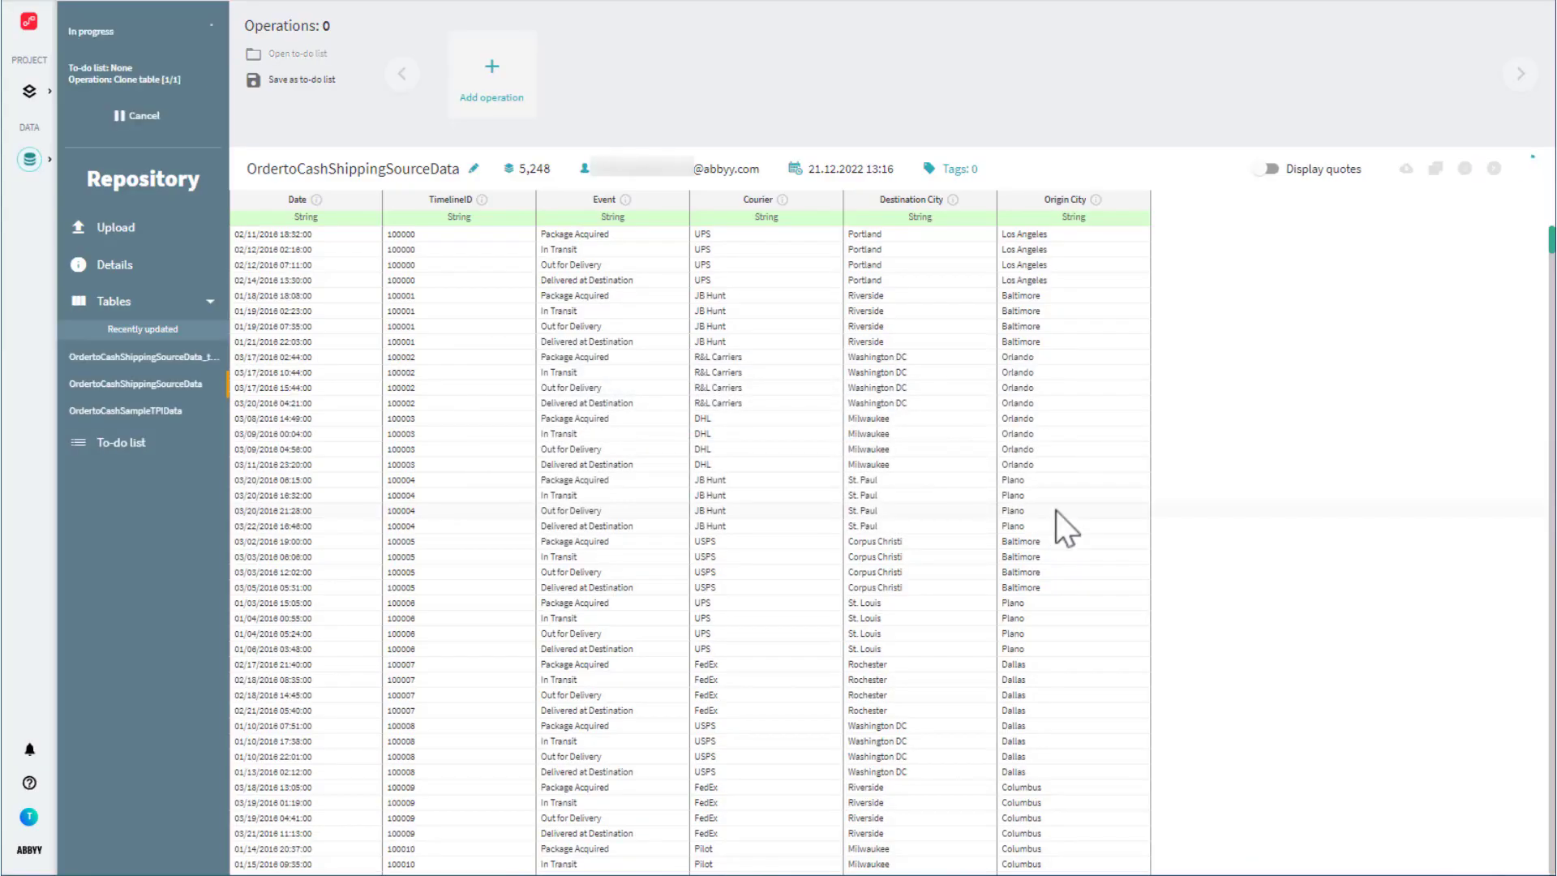
click(145, 309)
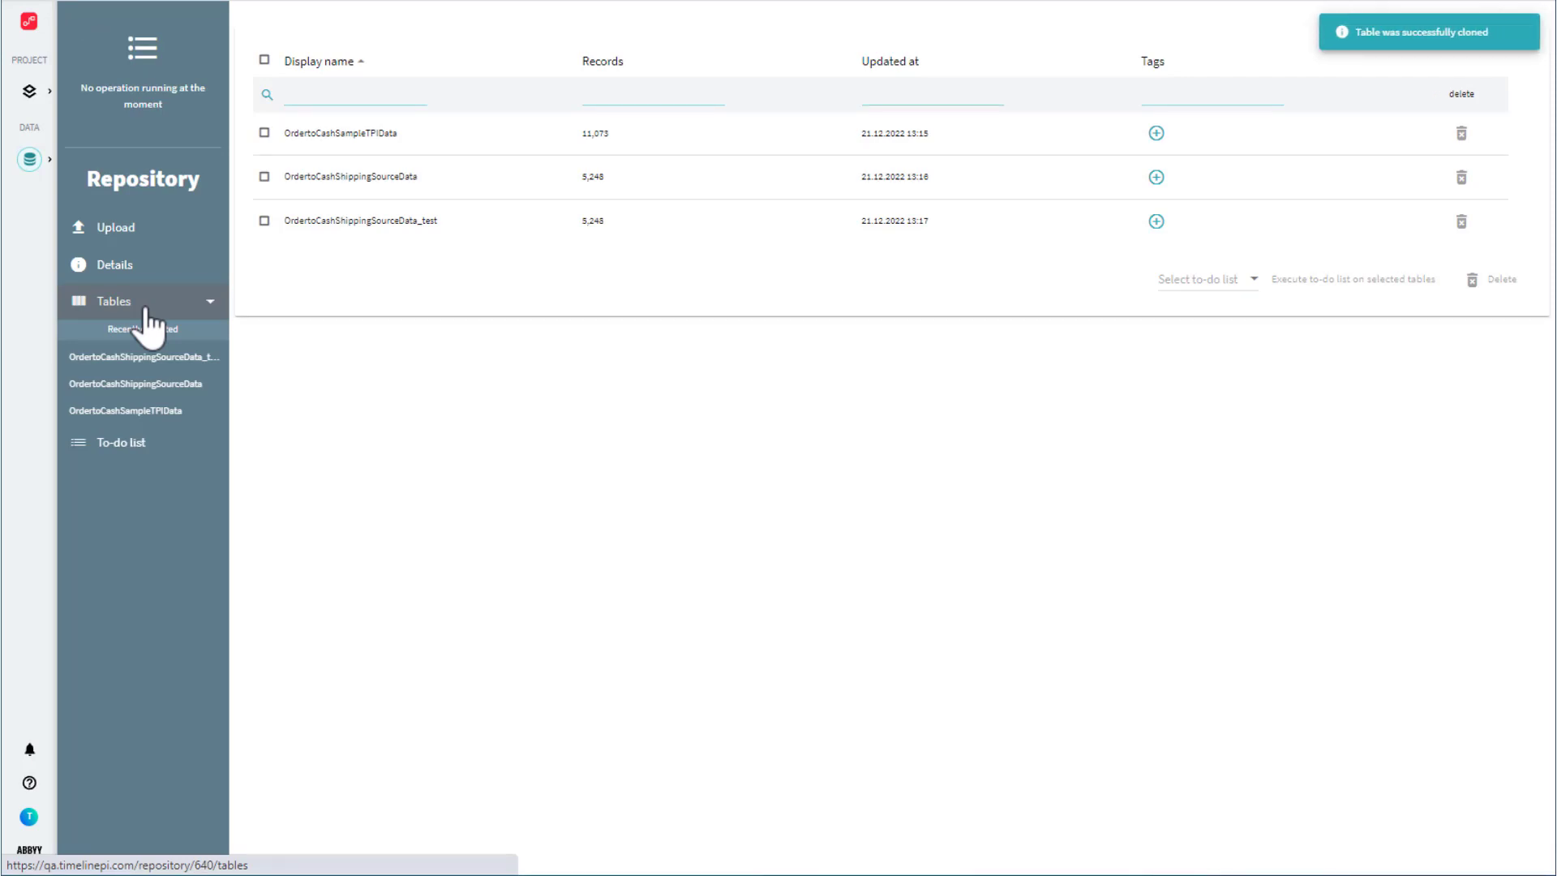
- Open the OrdertoCashSampleTPIData table, review the available operations and add a Join operation
click(157, 411)
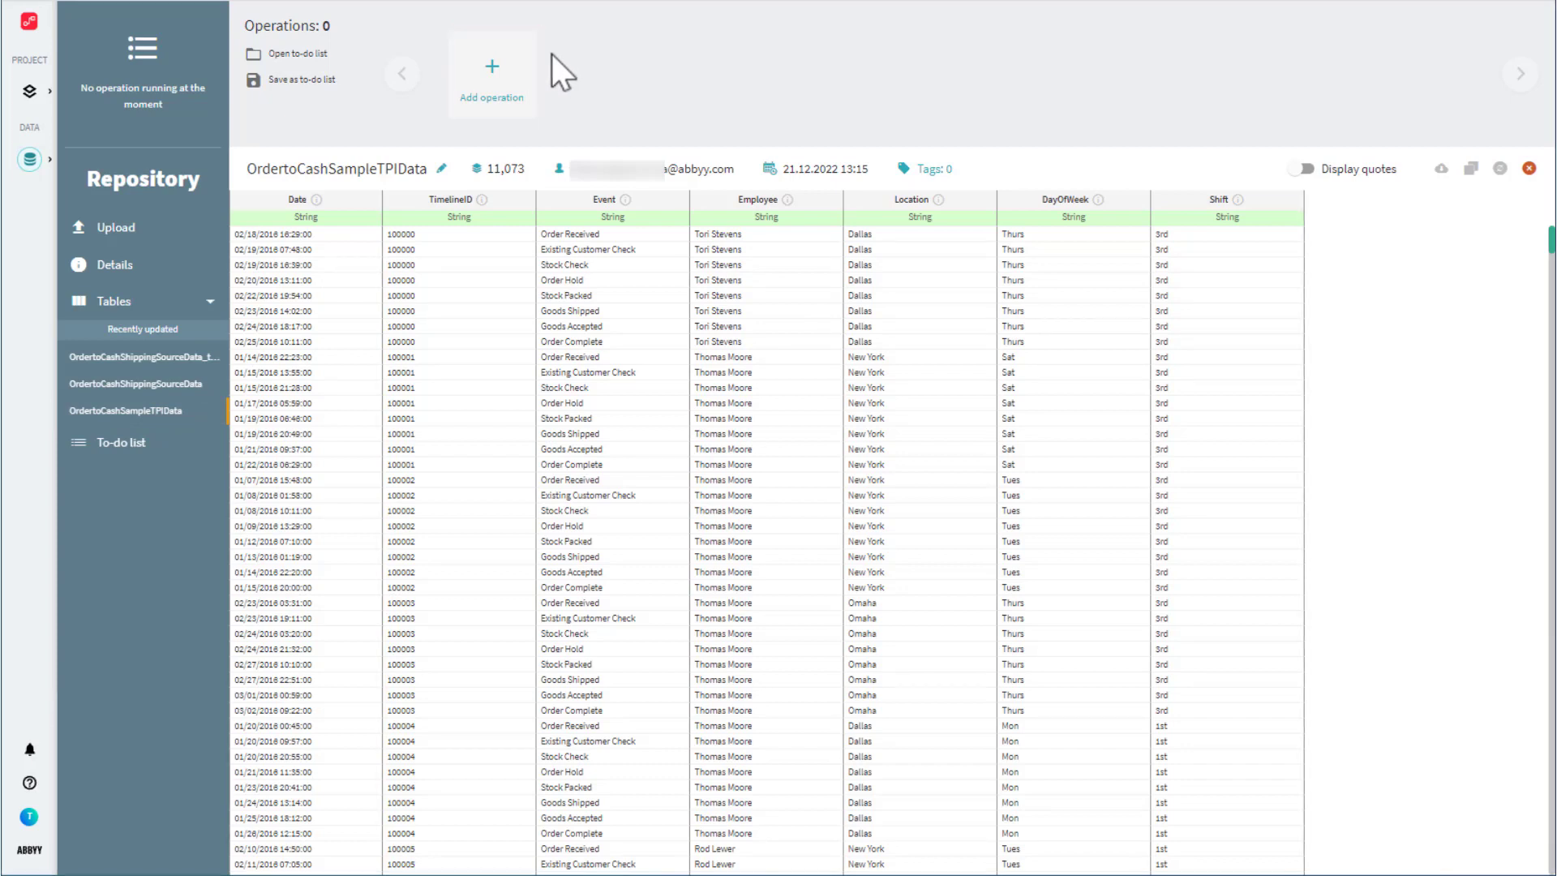
click(497, 89)
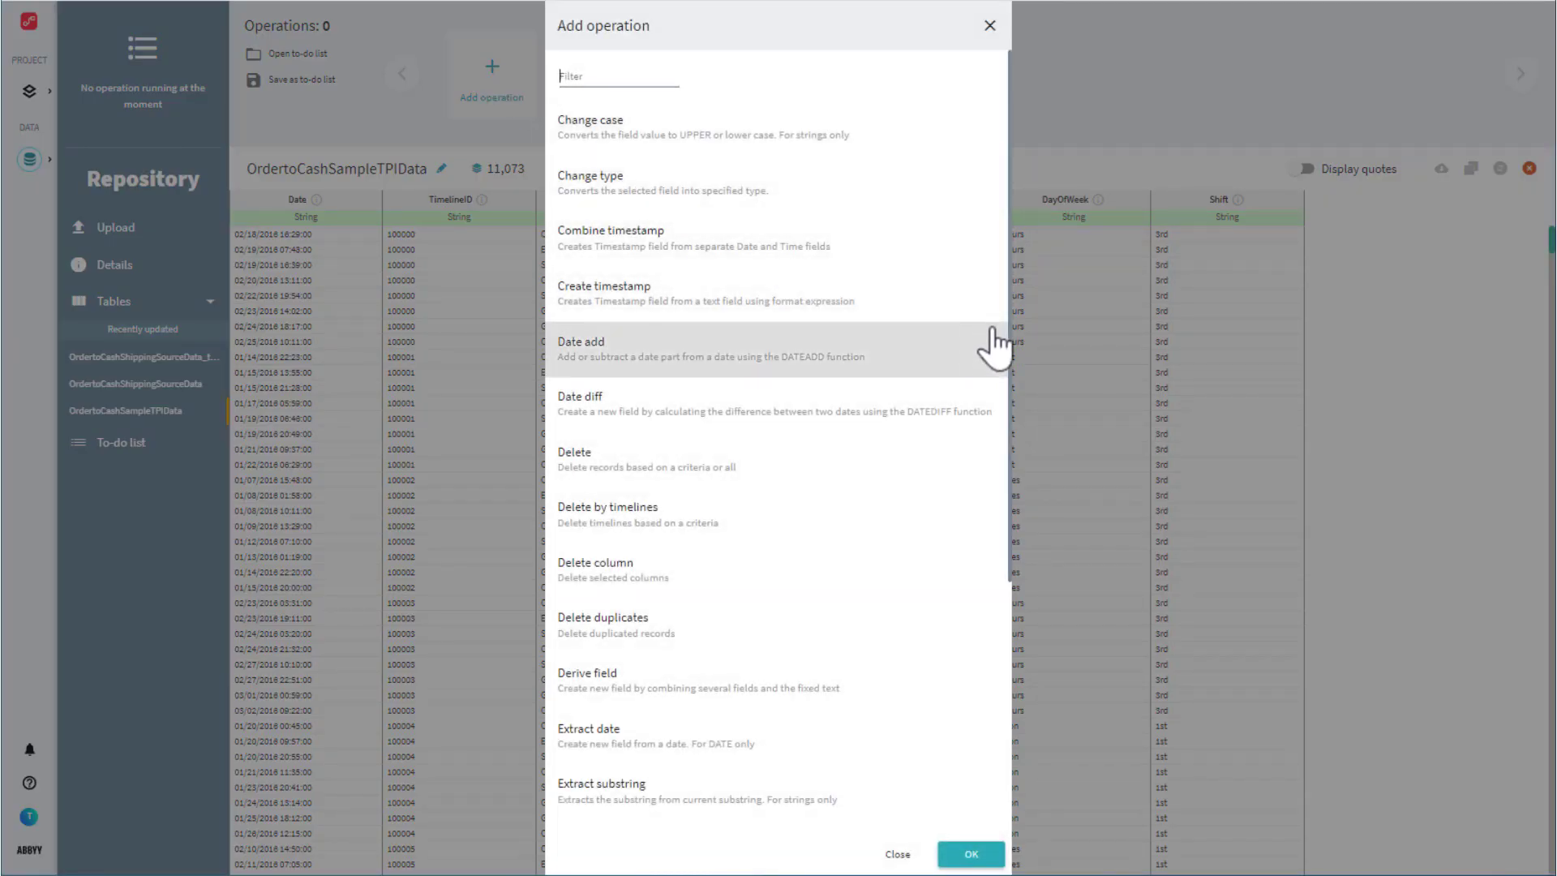
scroll(995, 345, down, 4)
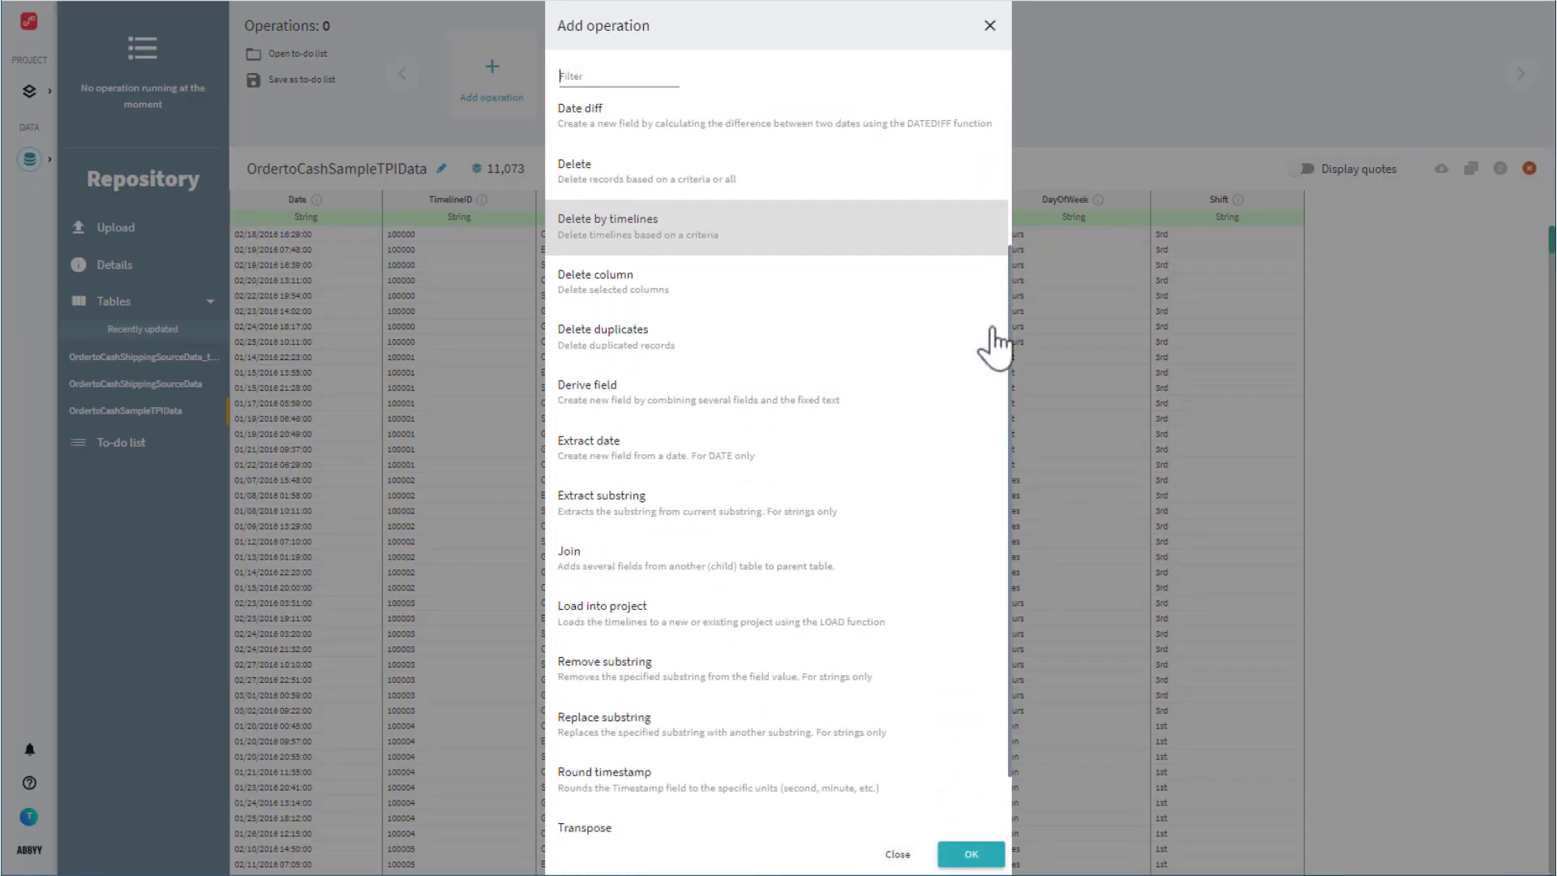
scroll(996, 345, down, 1)
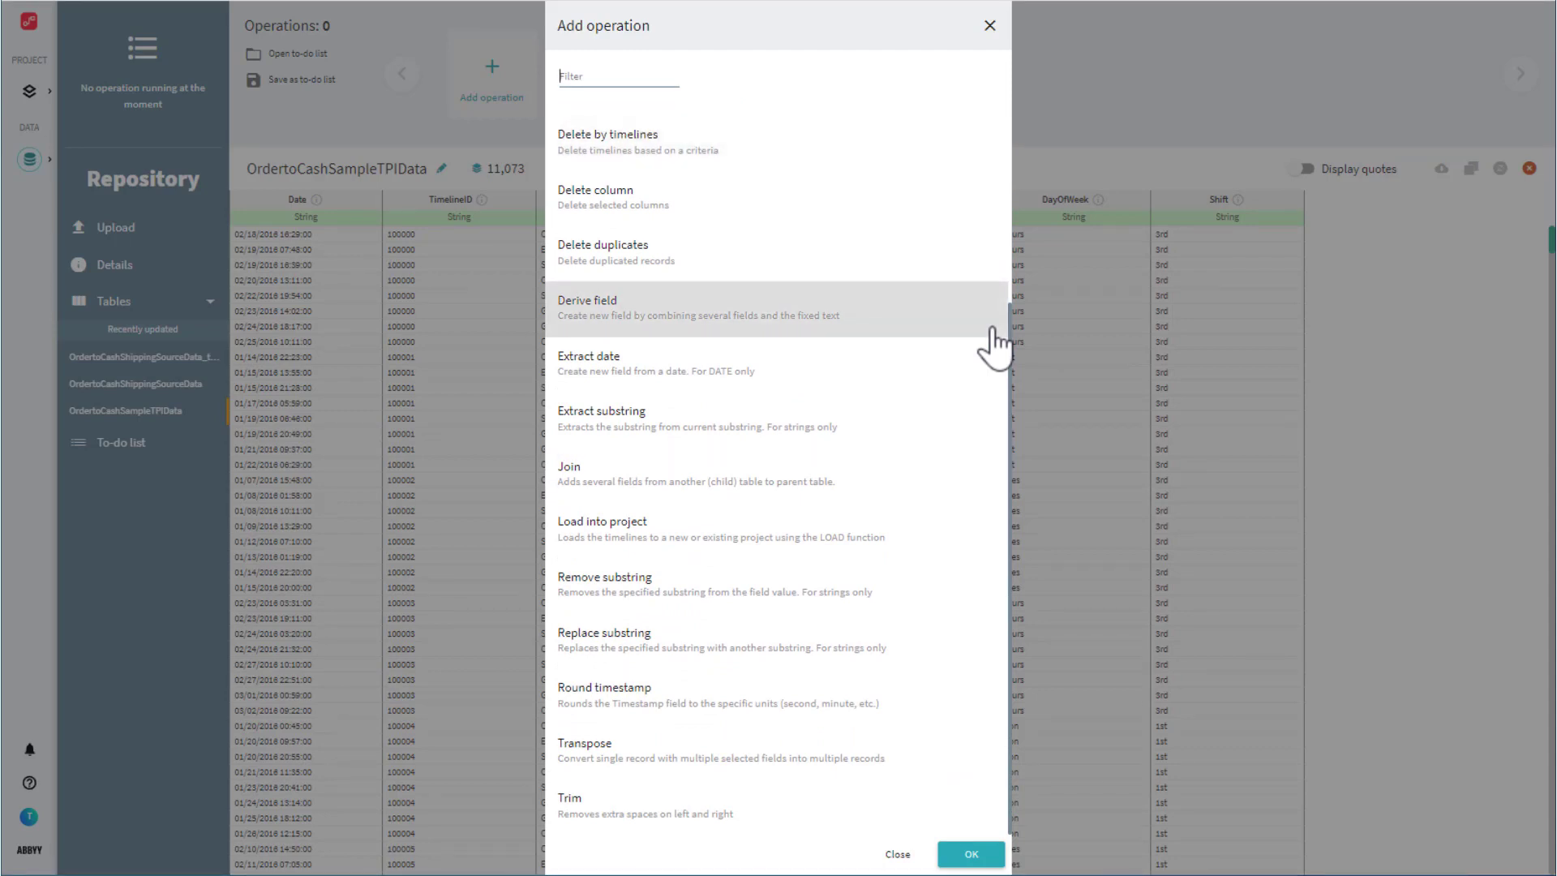
scroll(996, 345, up, 5)
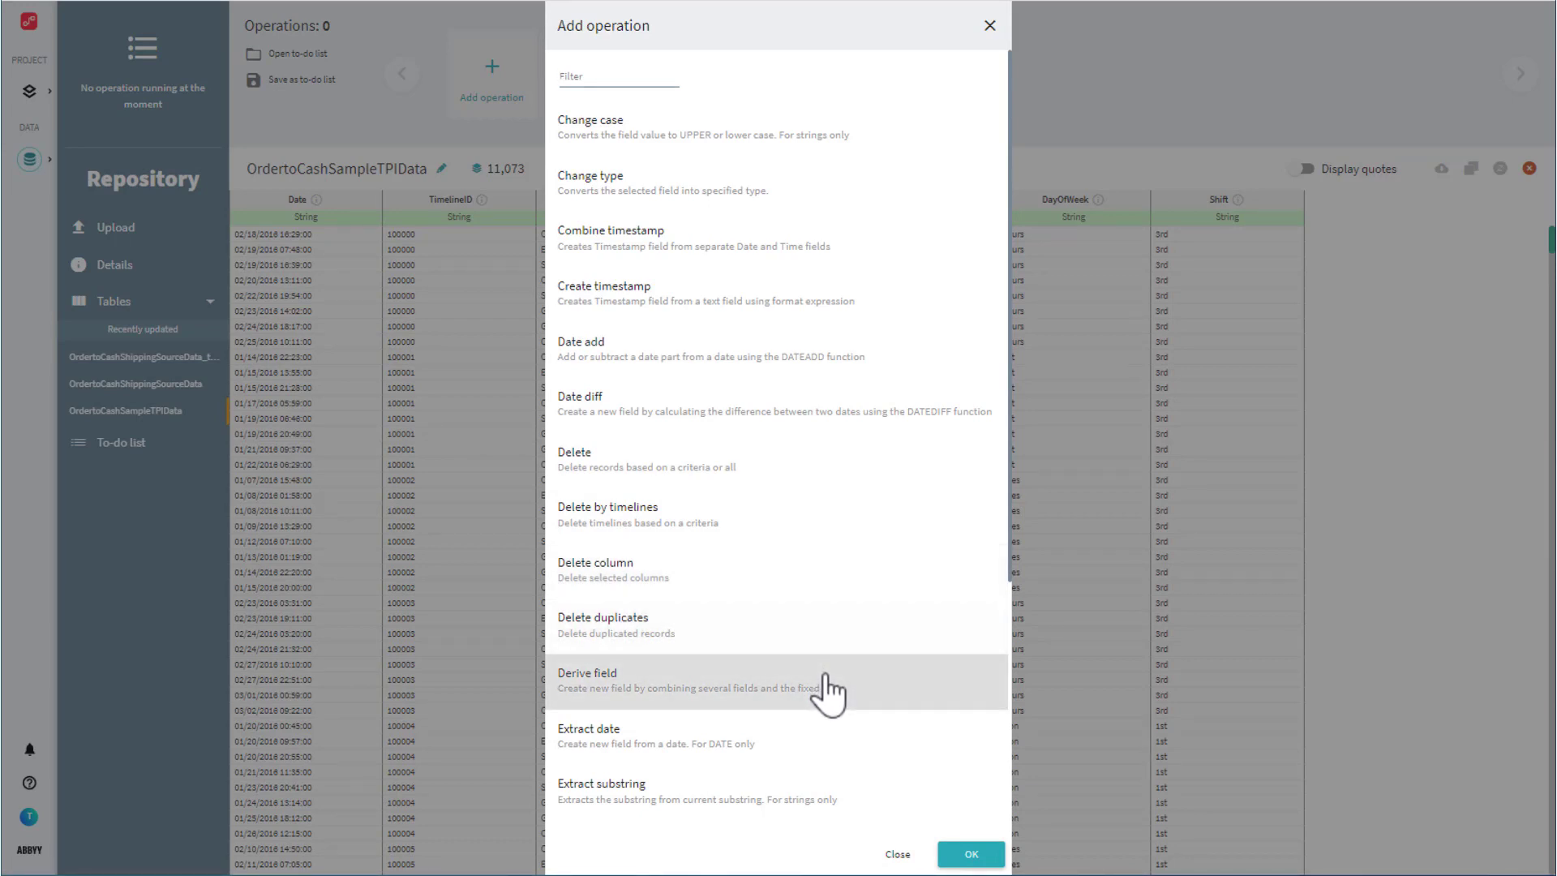
scroll(827, 690, down, 5)
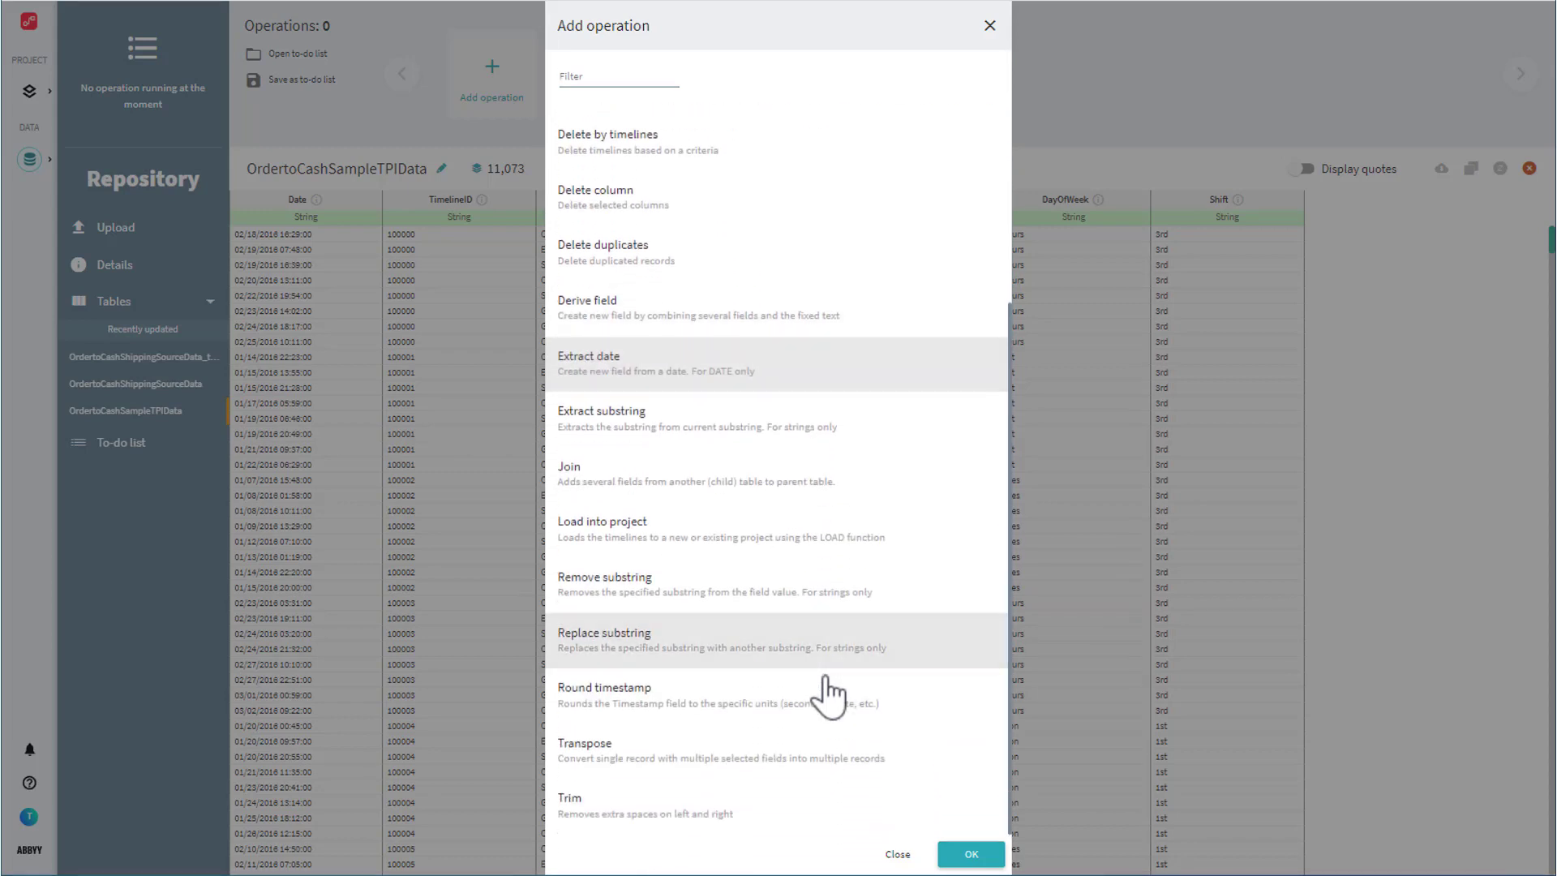
click(905, 480)
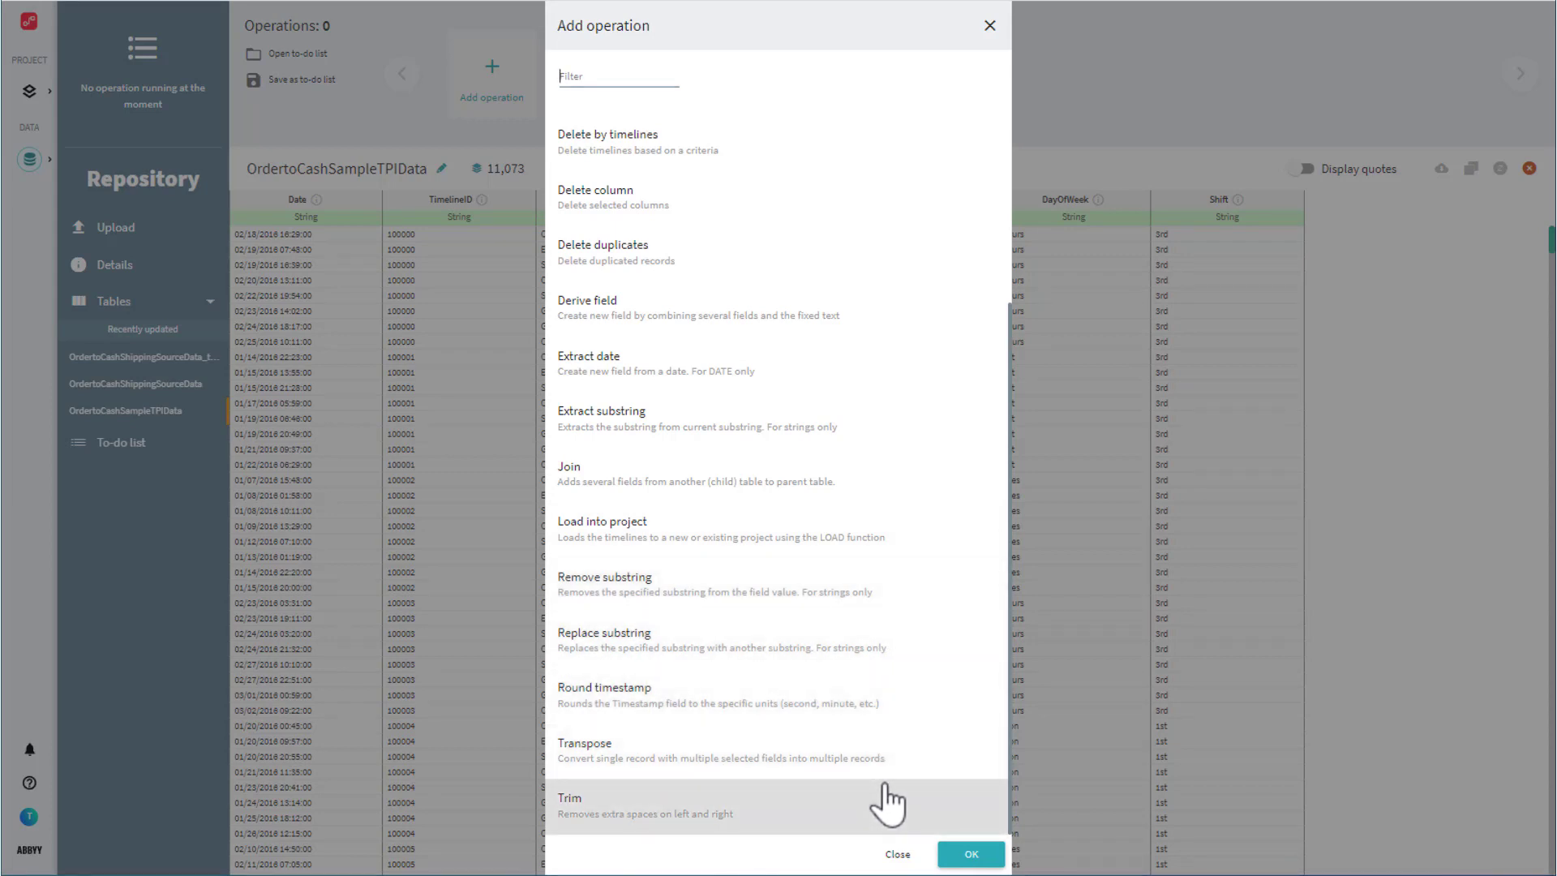
scroll(888, 803, up, 6)
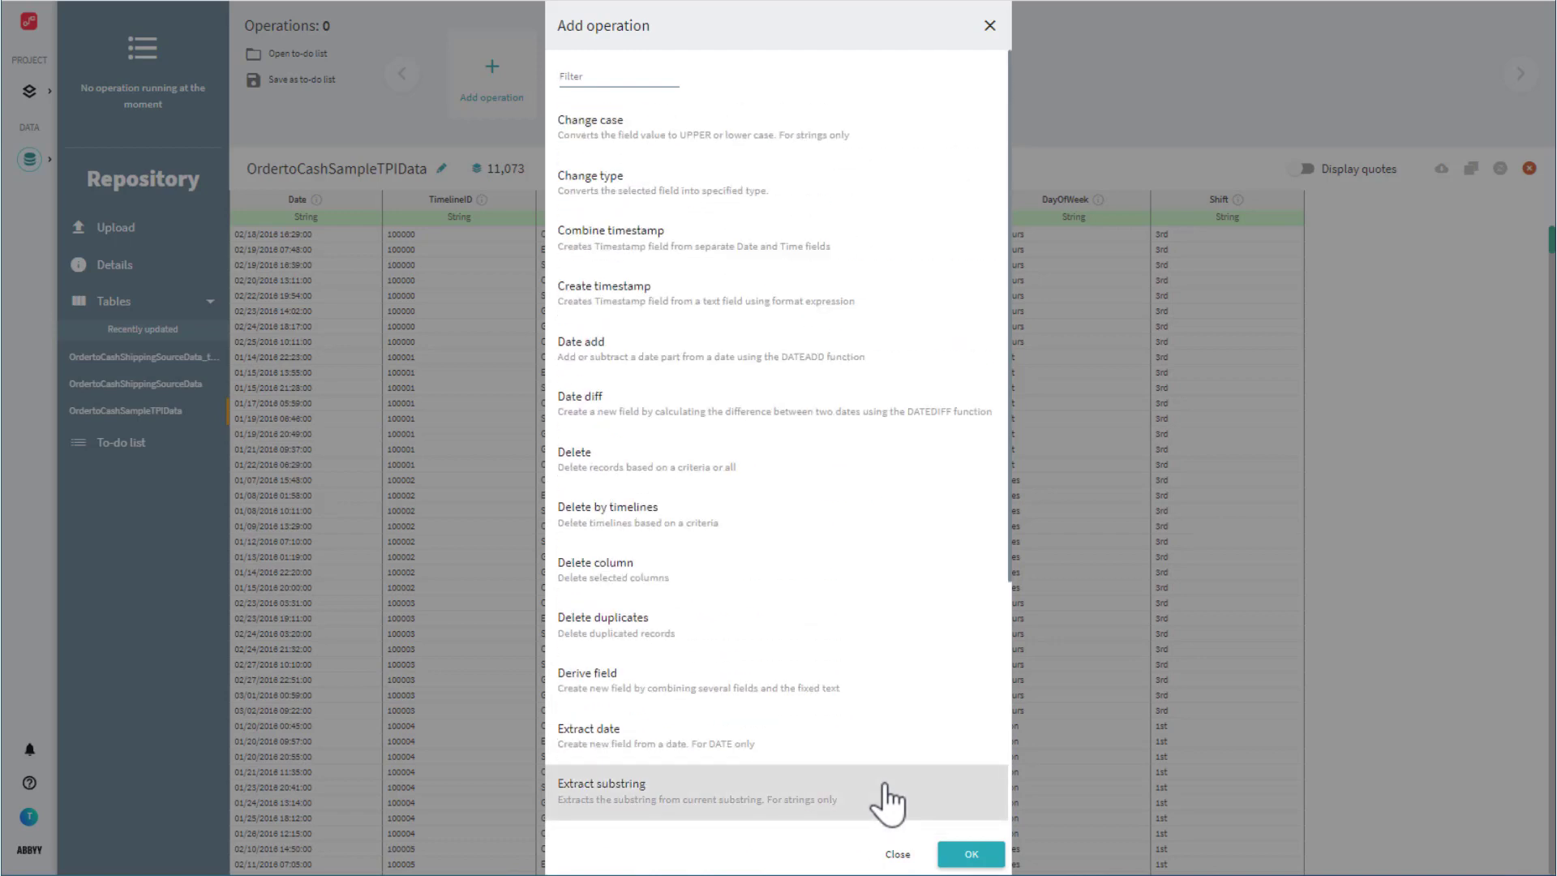
scroll(888, 803, down, 5)
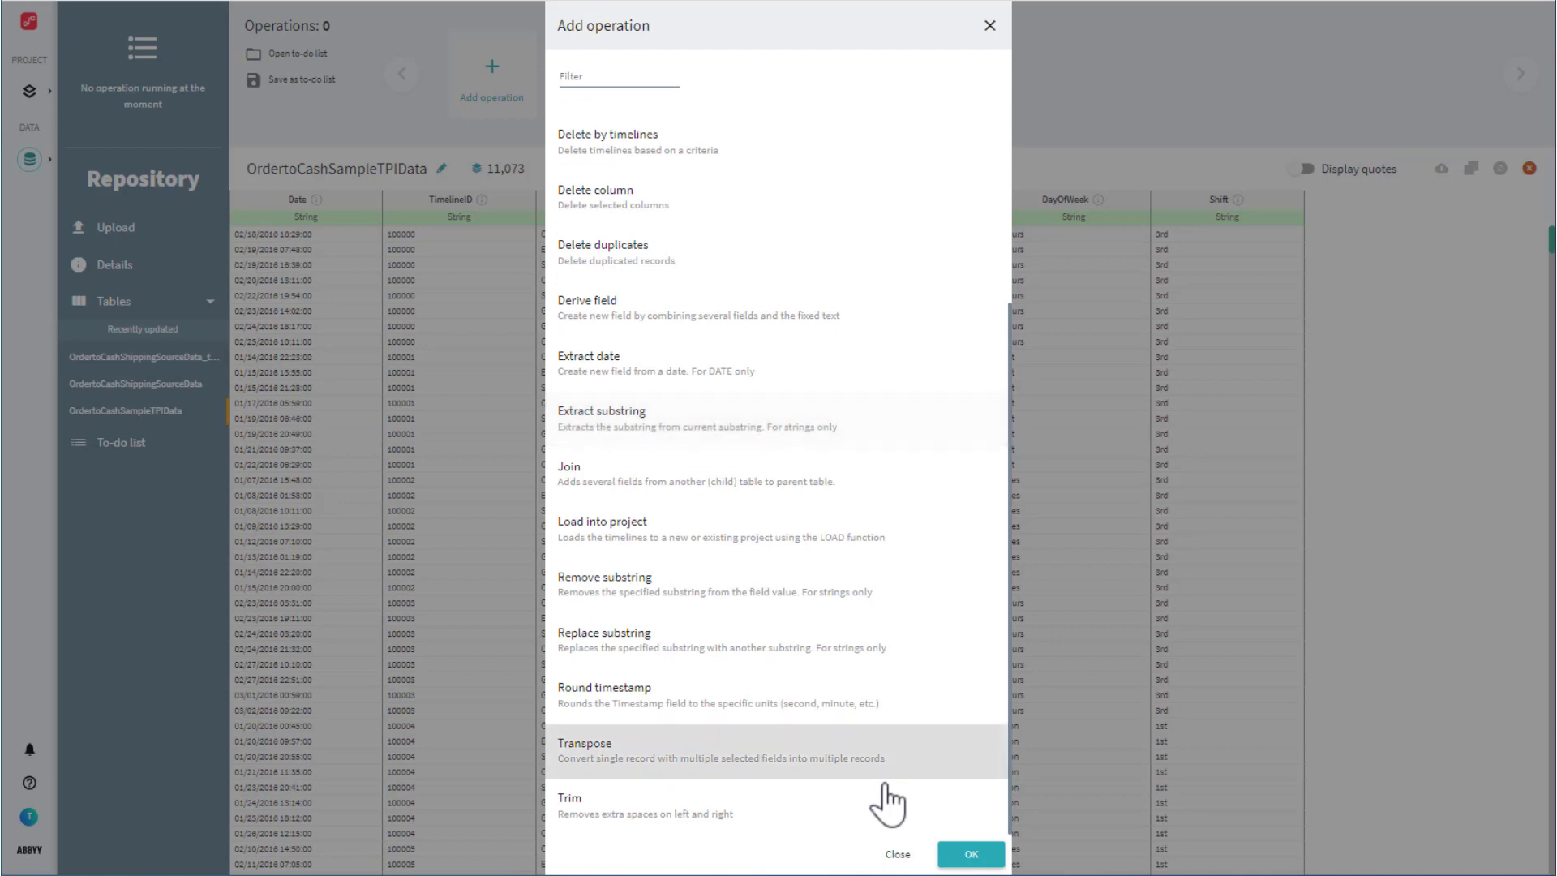
click(870, 479)
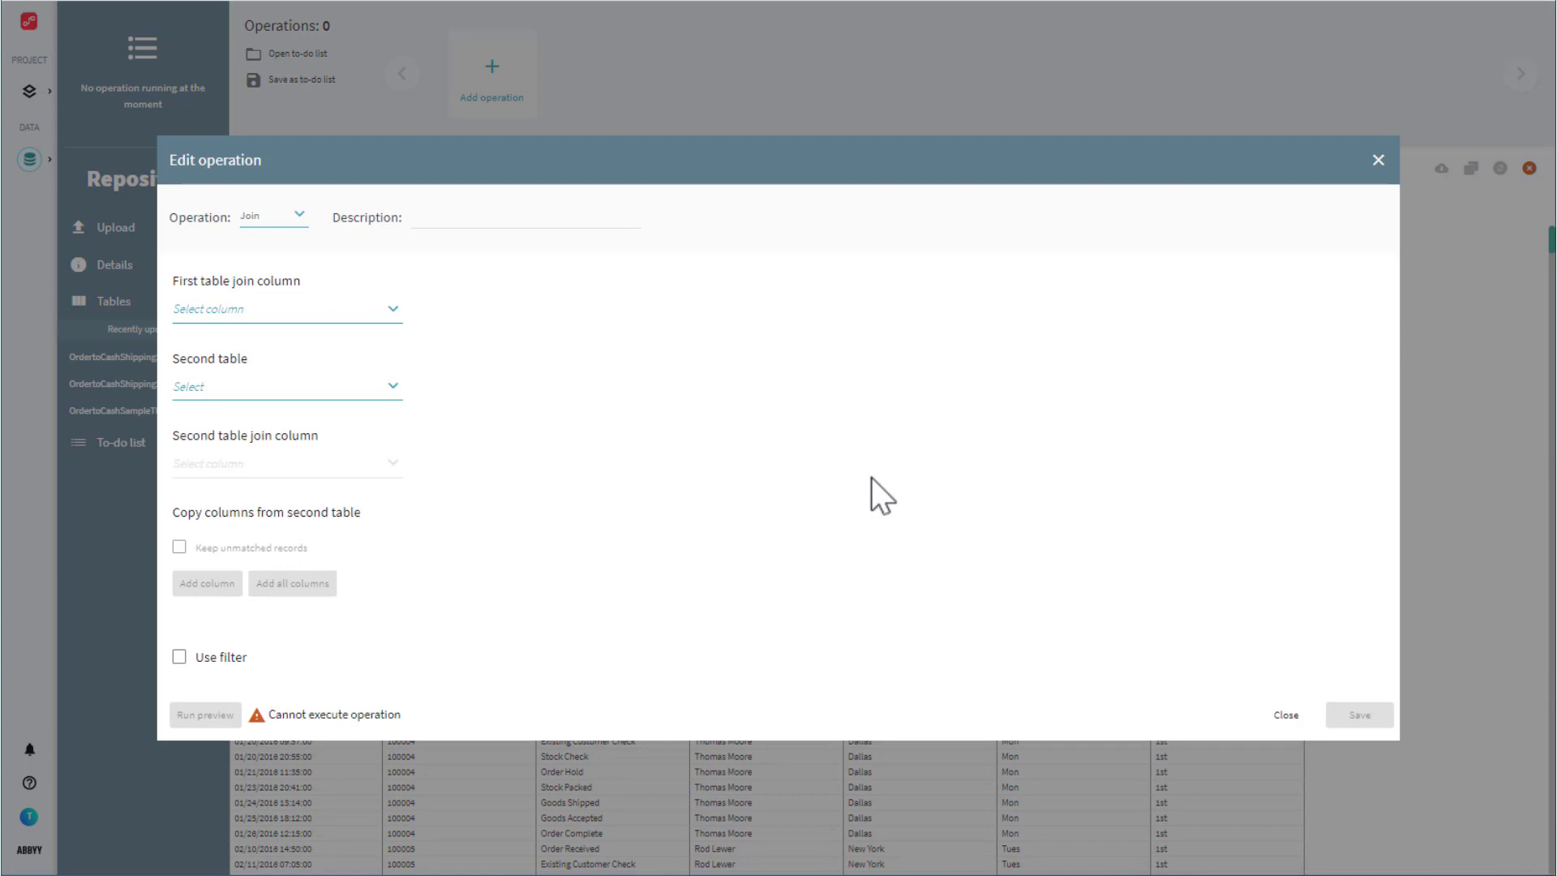
- Set the join to match TimelineID with the TimelineID column of the second table, OrdertoCashShippingSourceData
click(376, 327)
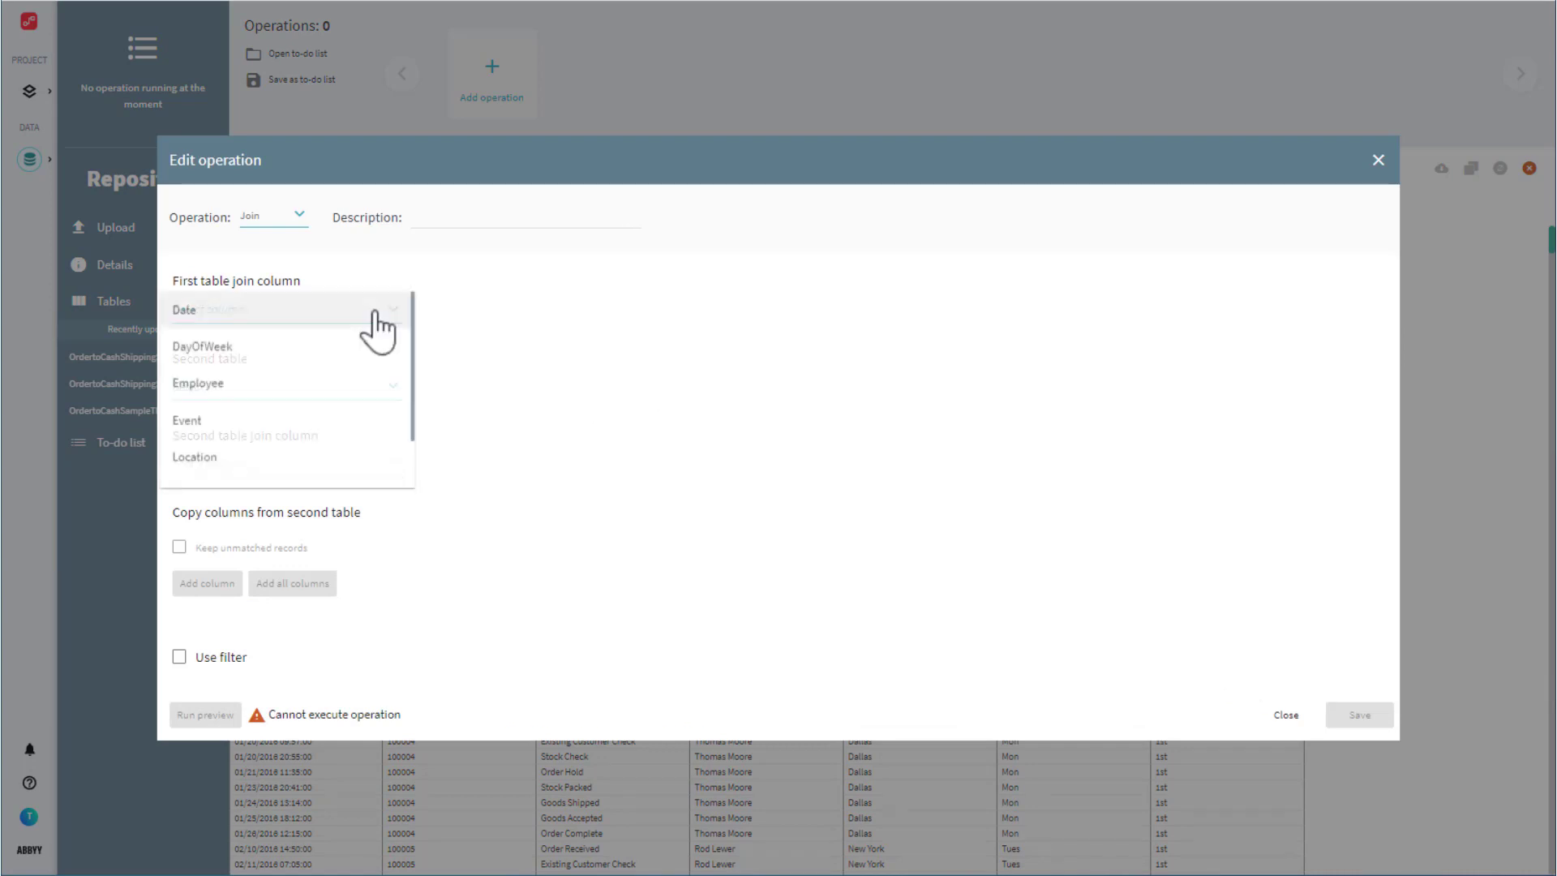
scroll(376, 328, down, 2)
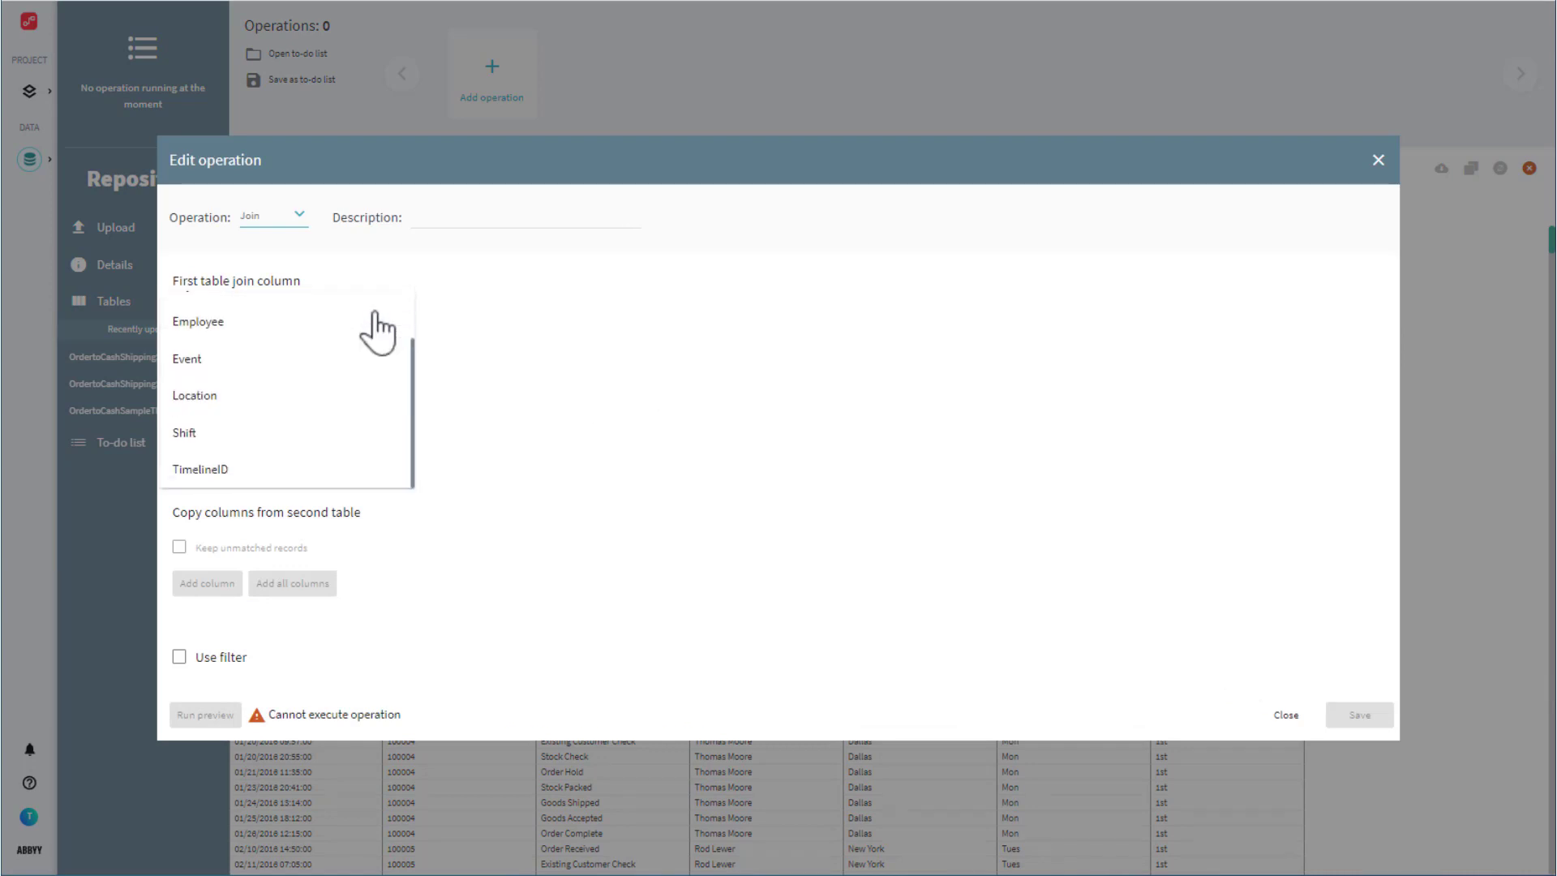
click(363, 468)
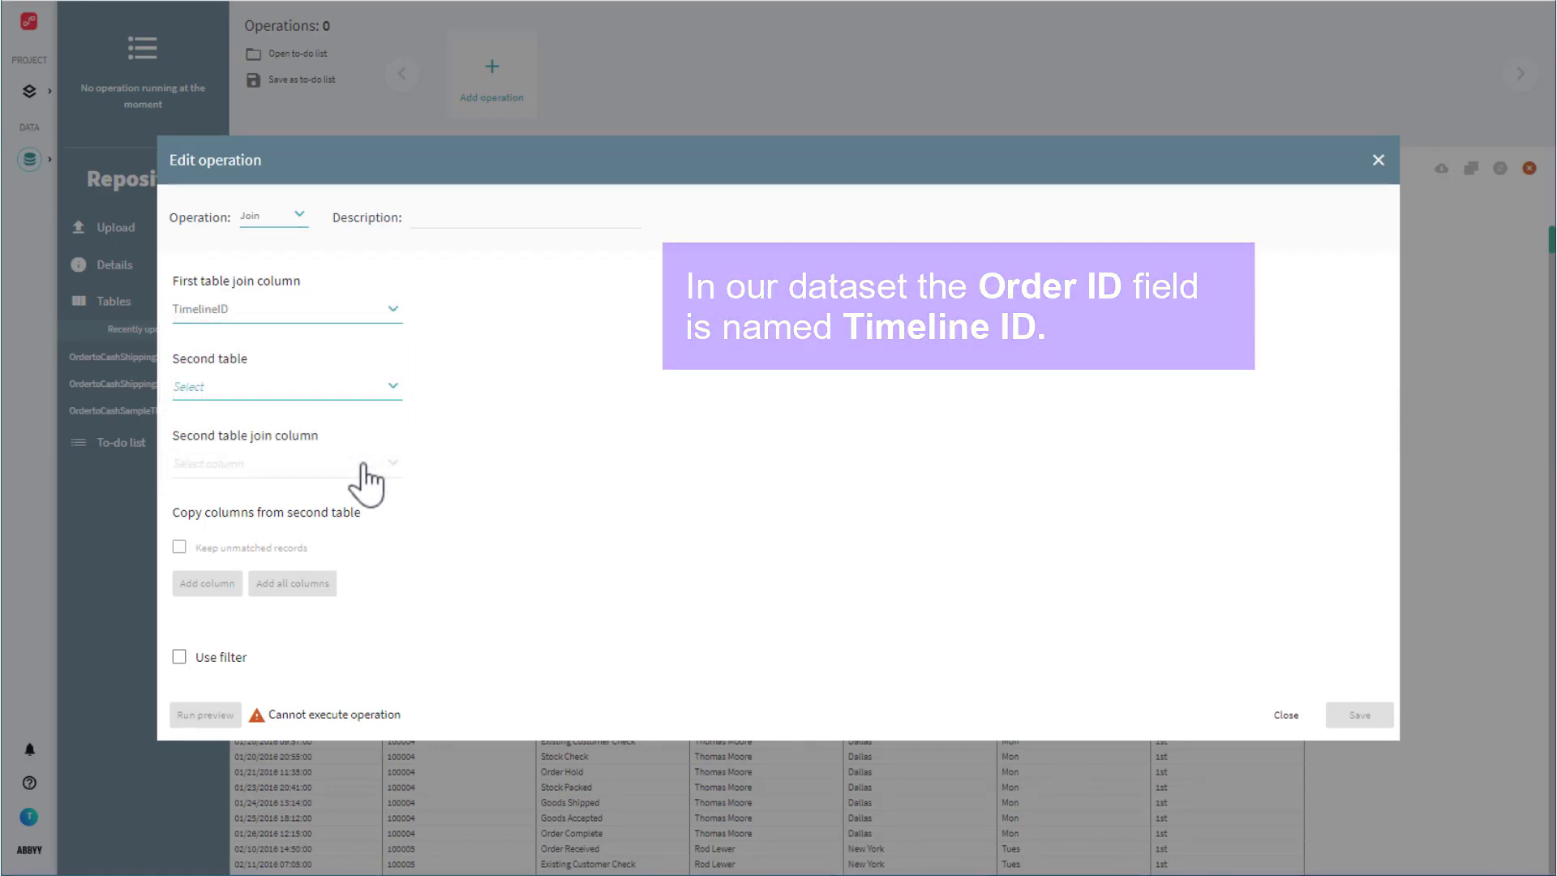
click(397, 390)
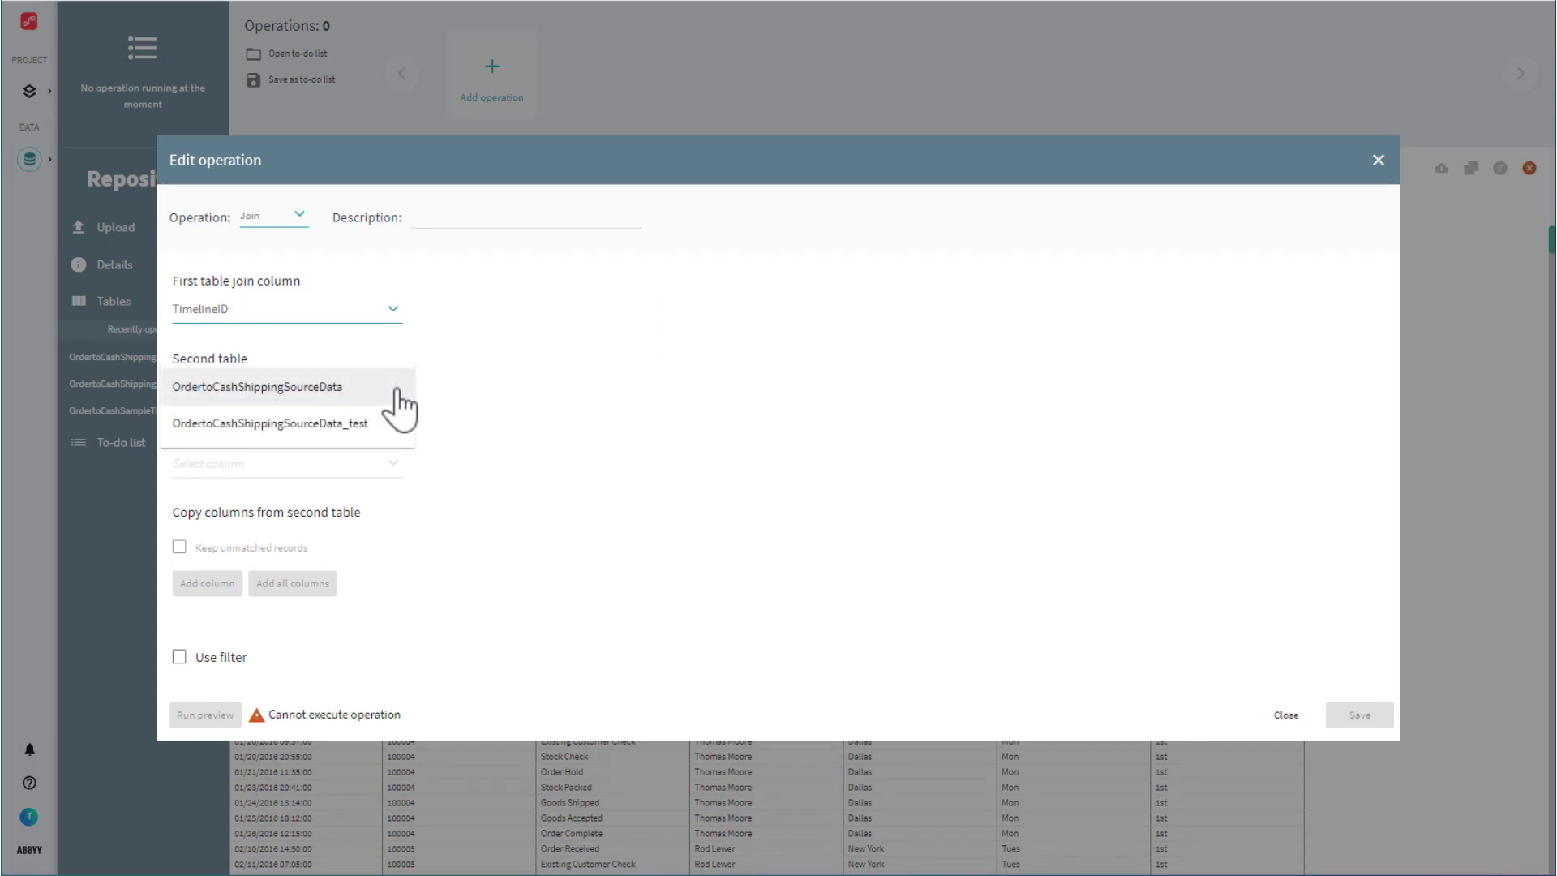
click(400, 404)
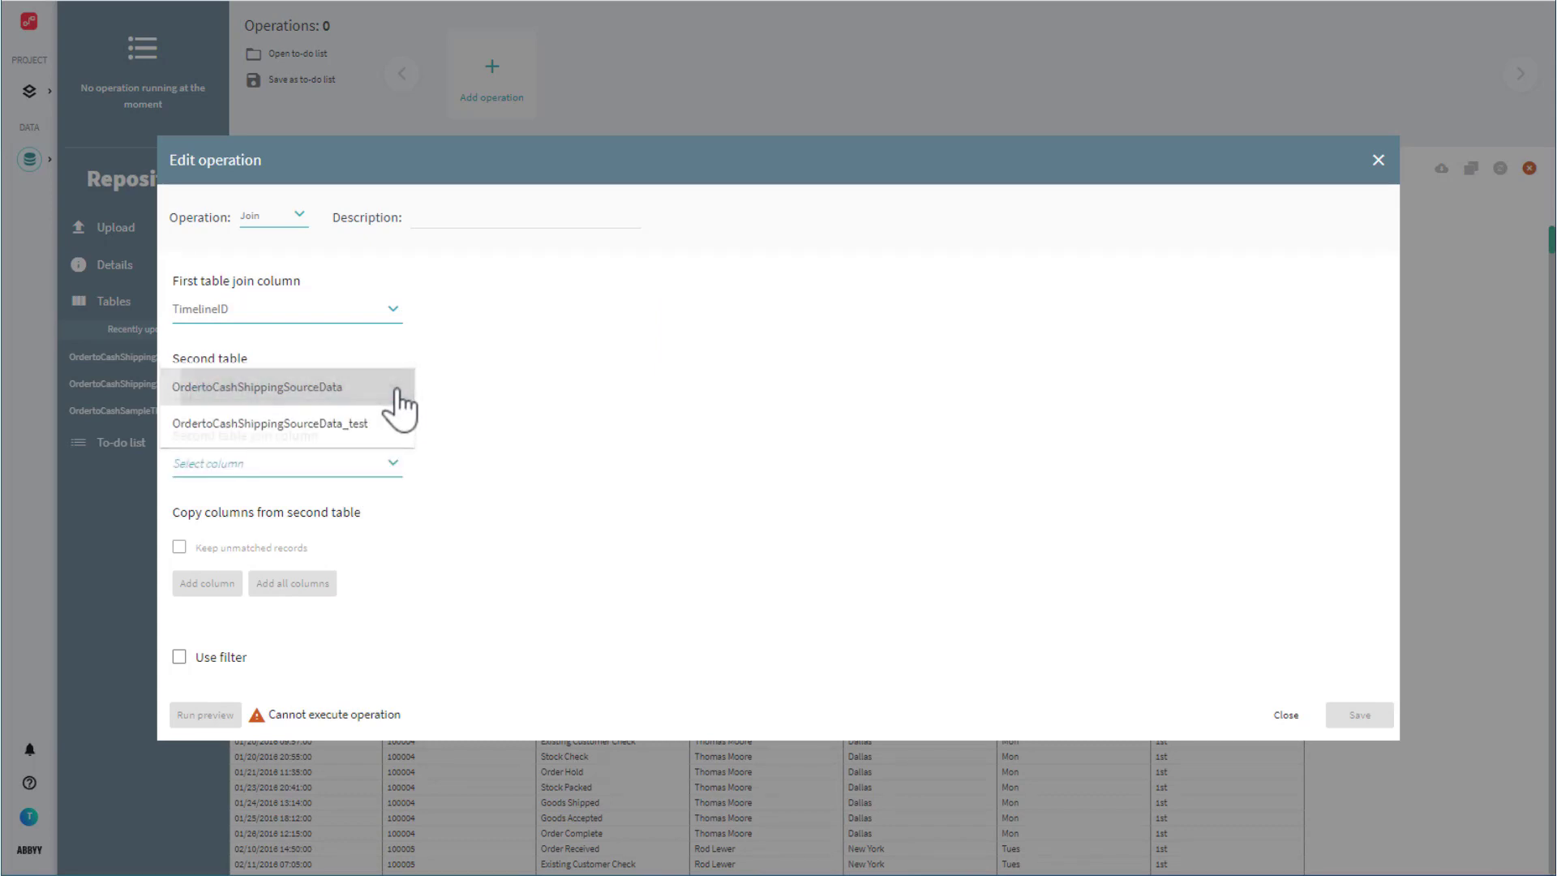
click(394, 462)
scroll(393, 479, down, 2)
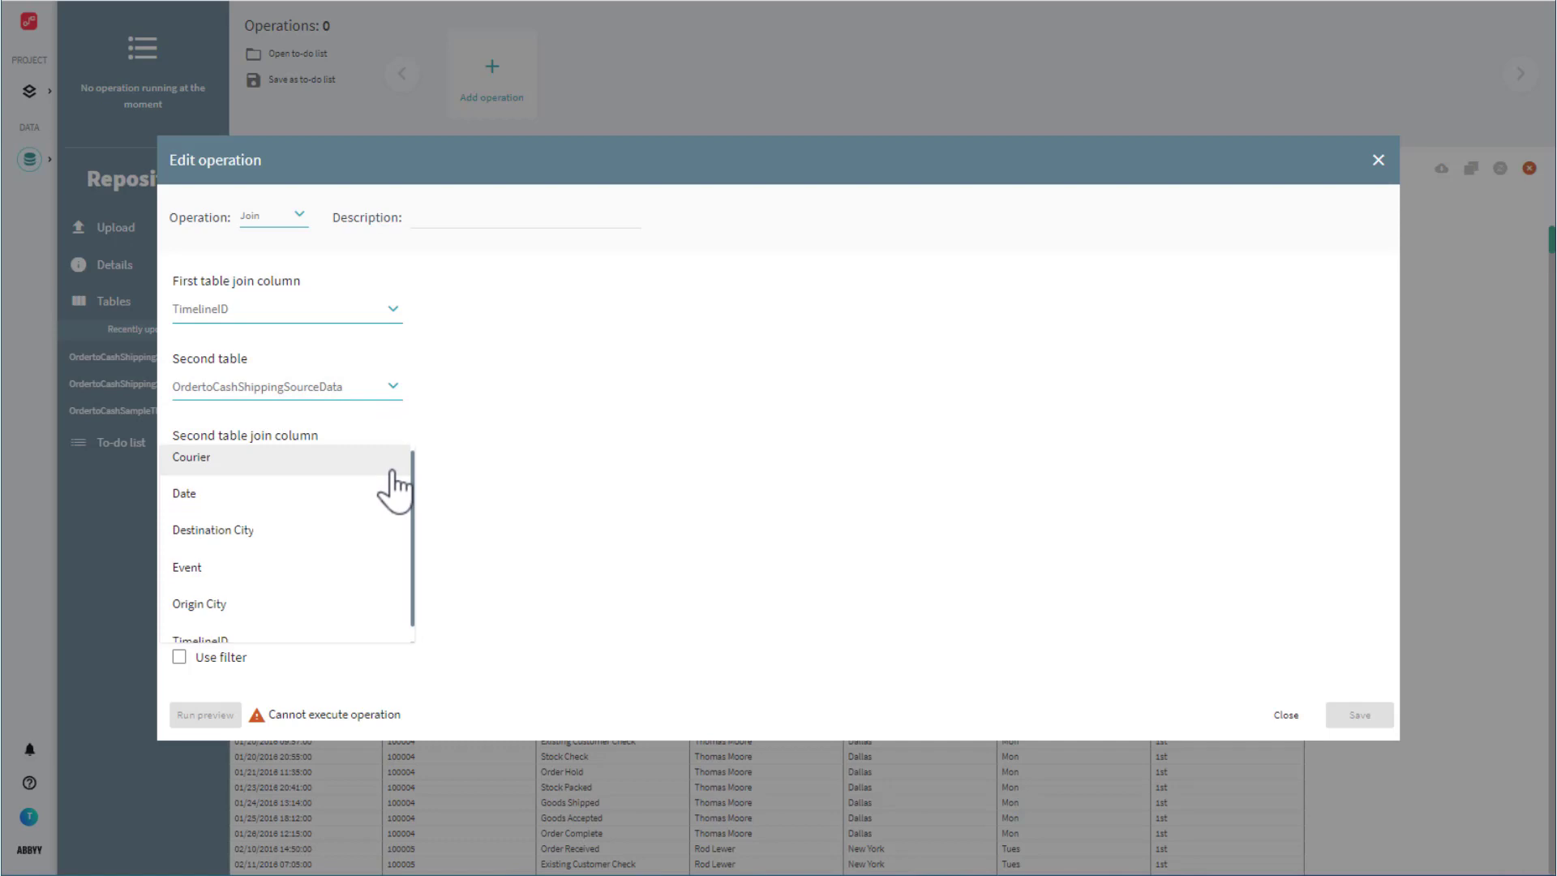
click(361, 625)
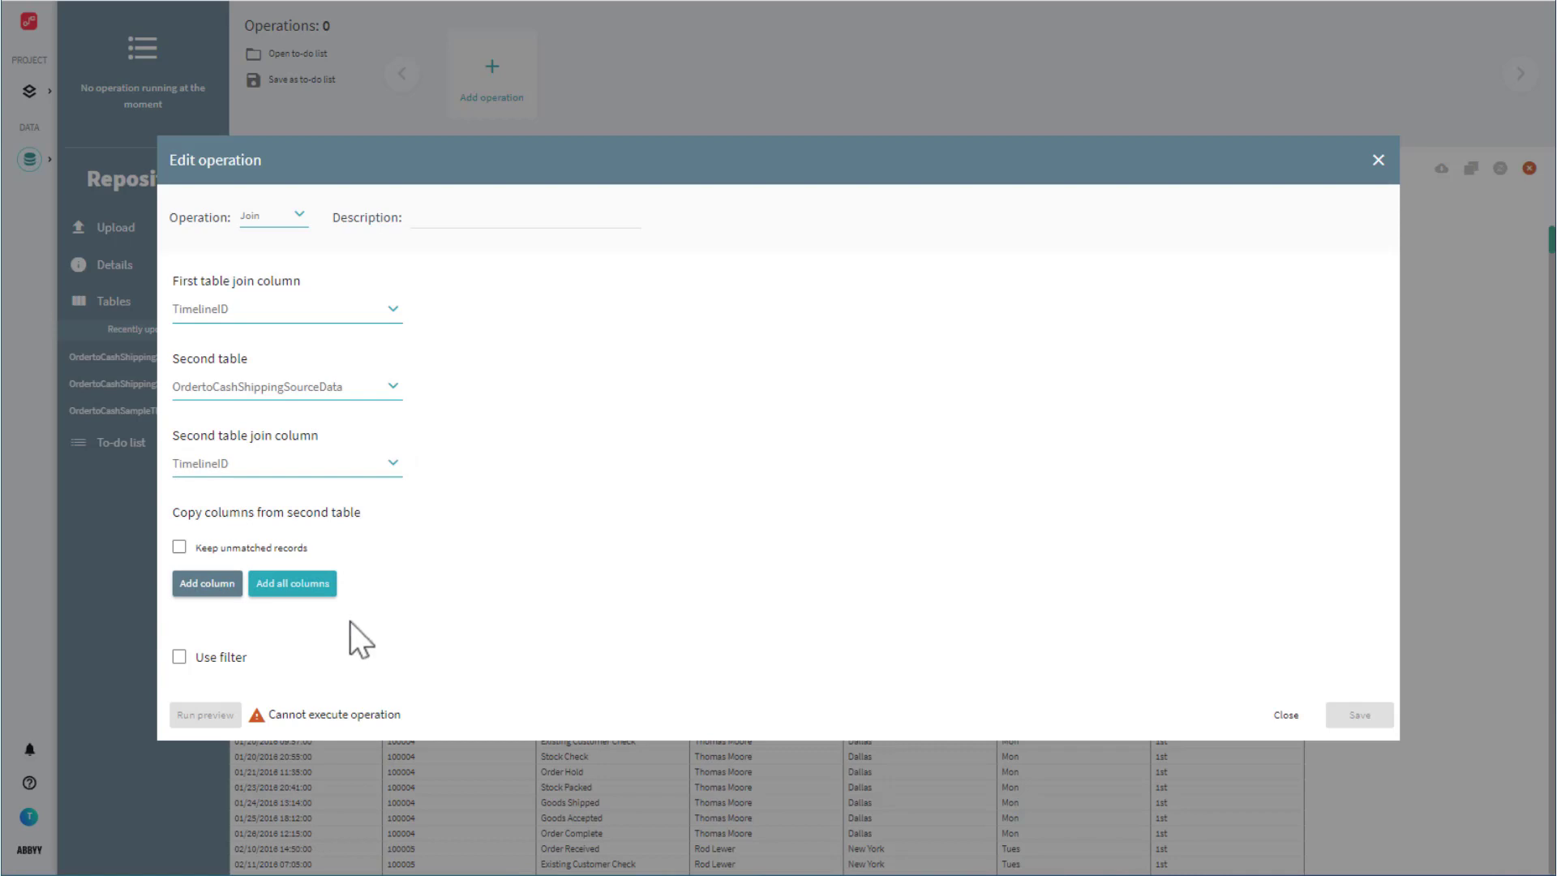
- Add Origin City, Destination City and Courier as the columns to copy from the second table
click(215, 586)
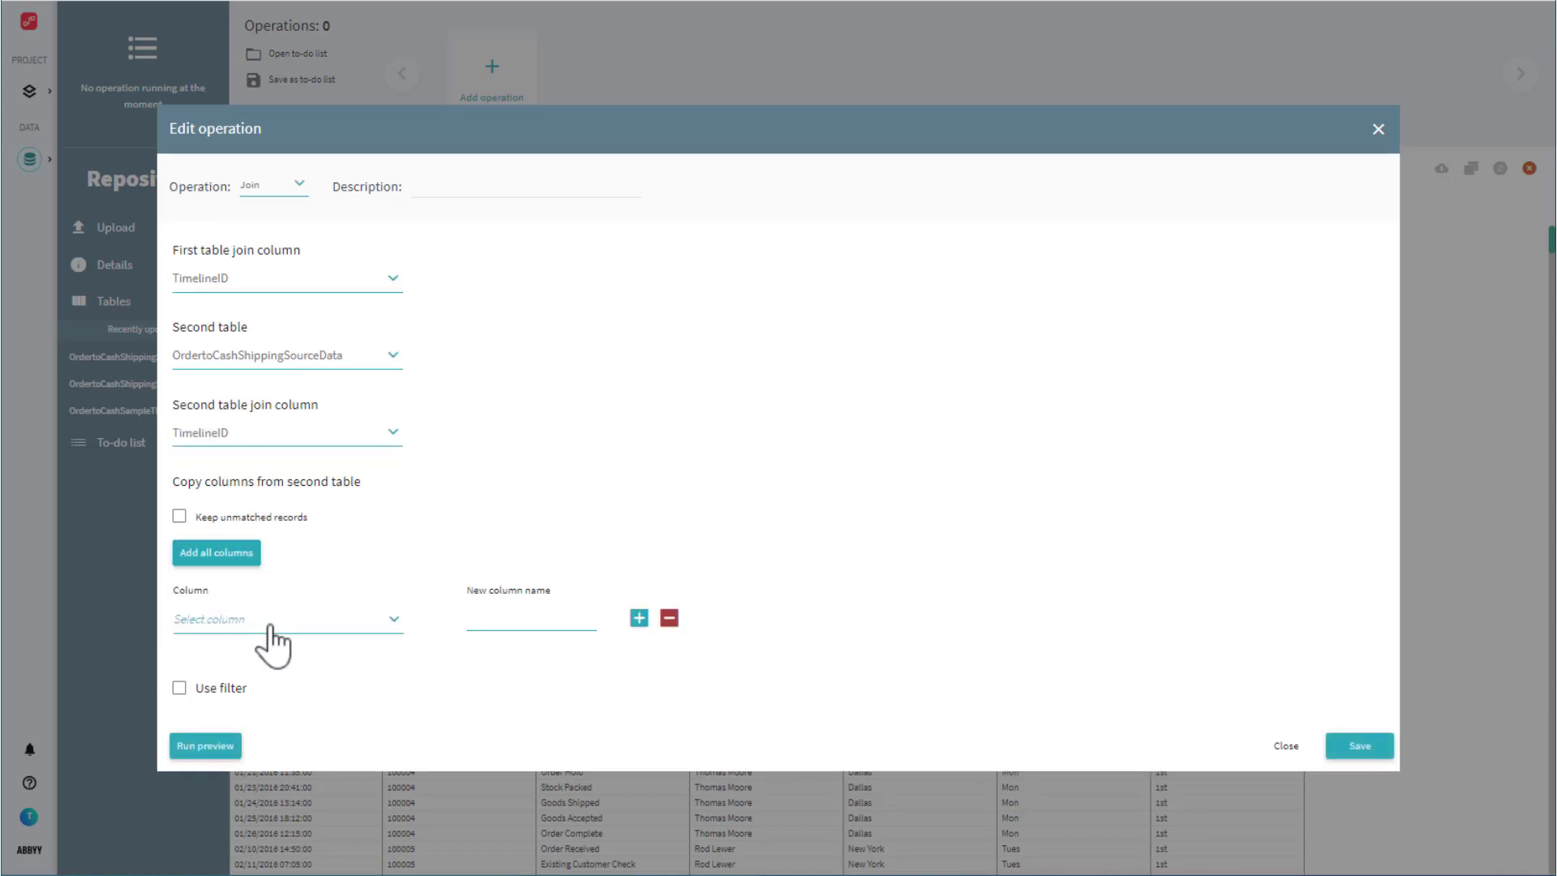
click(268, 623)
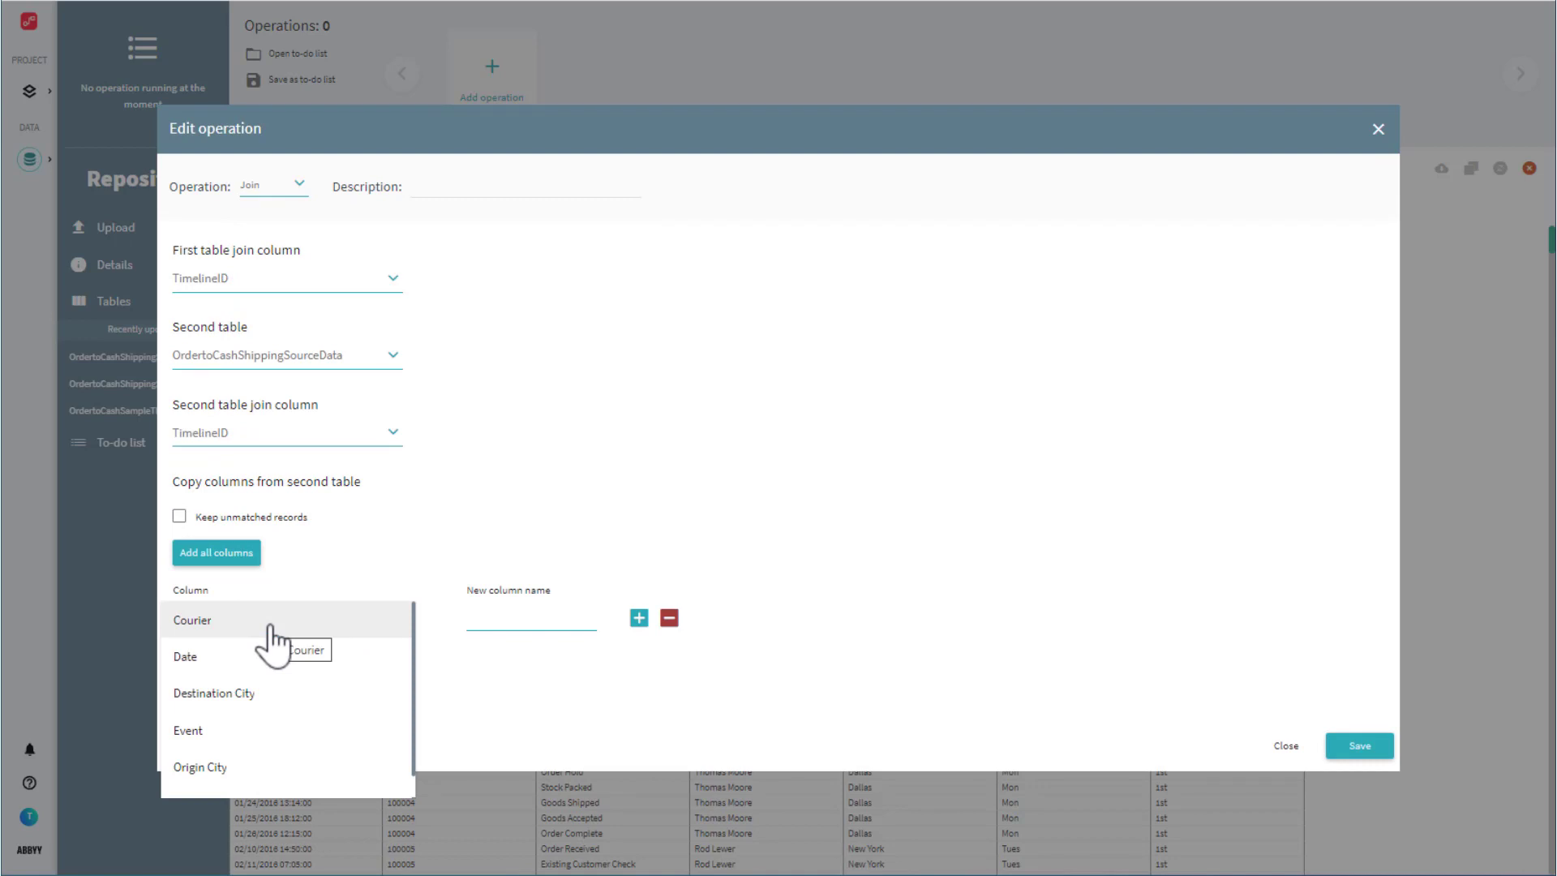
click(284, 771)
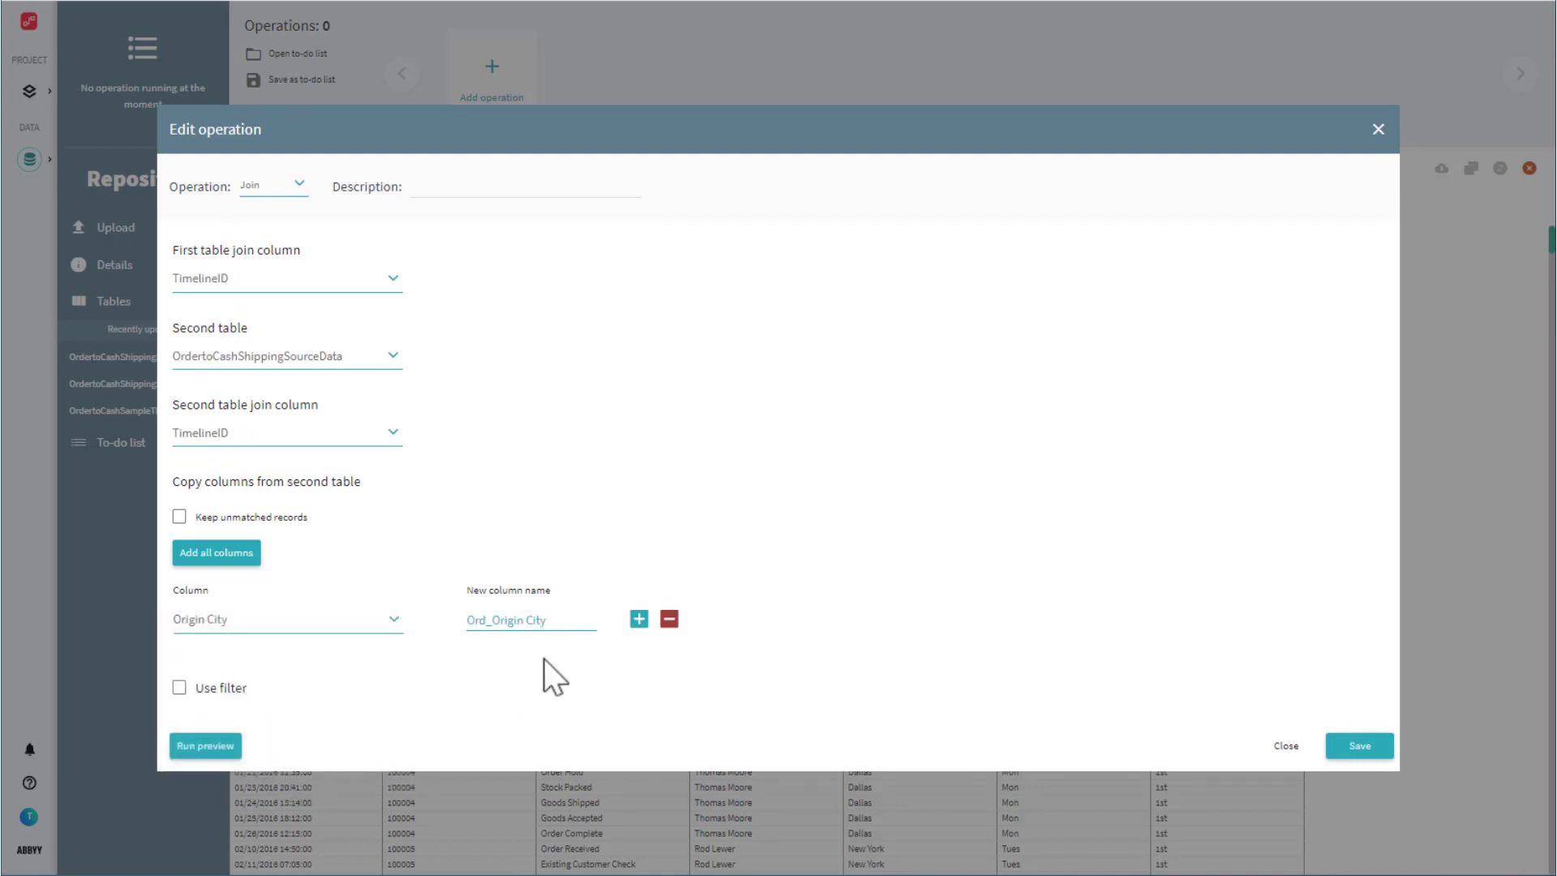
click(639, 620)
click(363, 642)
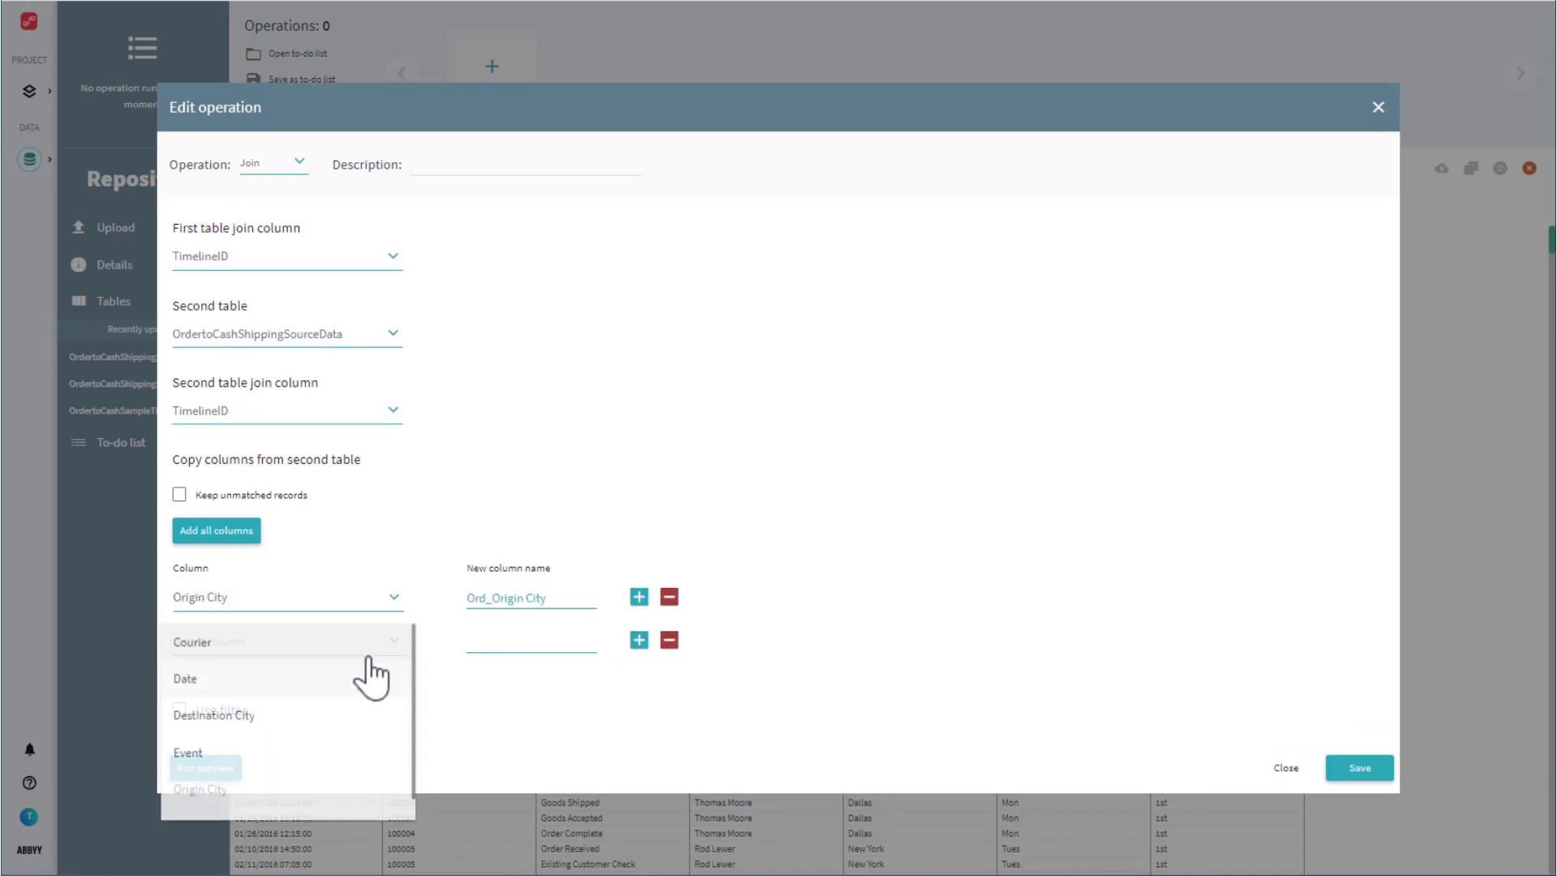
click(357, 709)
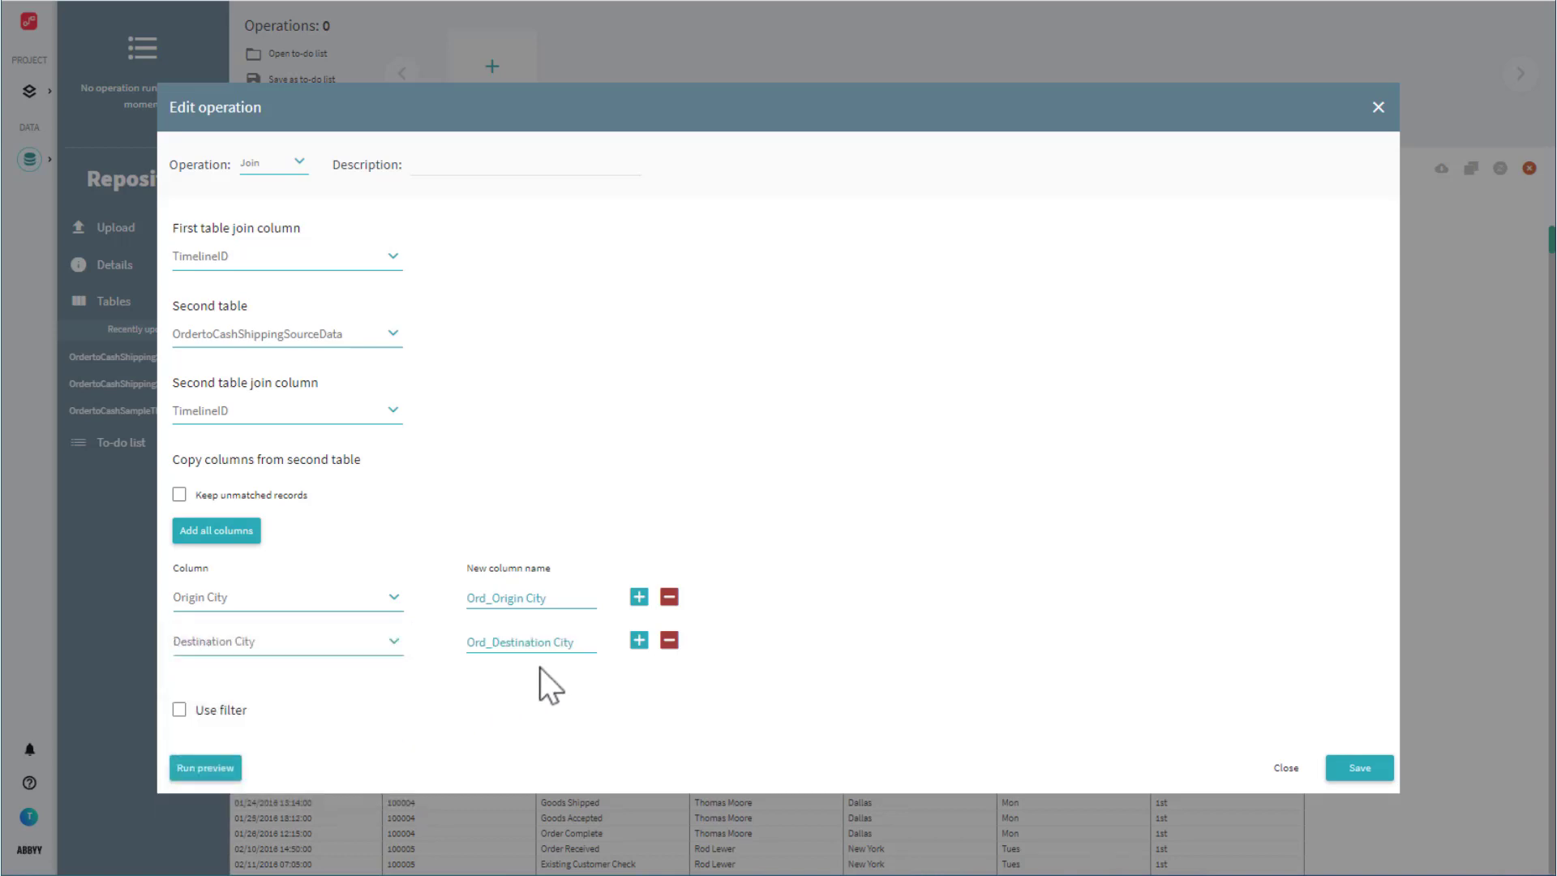
click(639, 641)
click(367, 680)
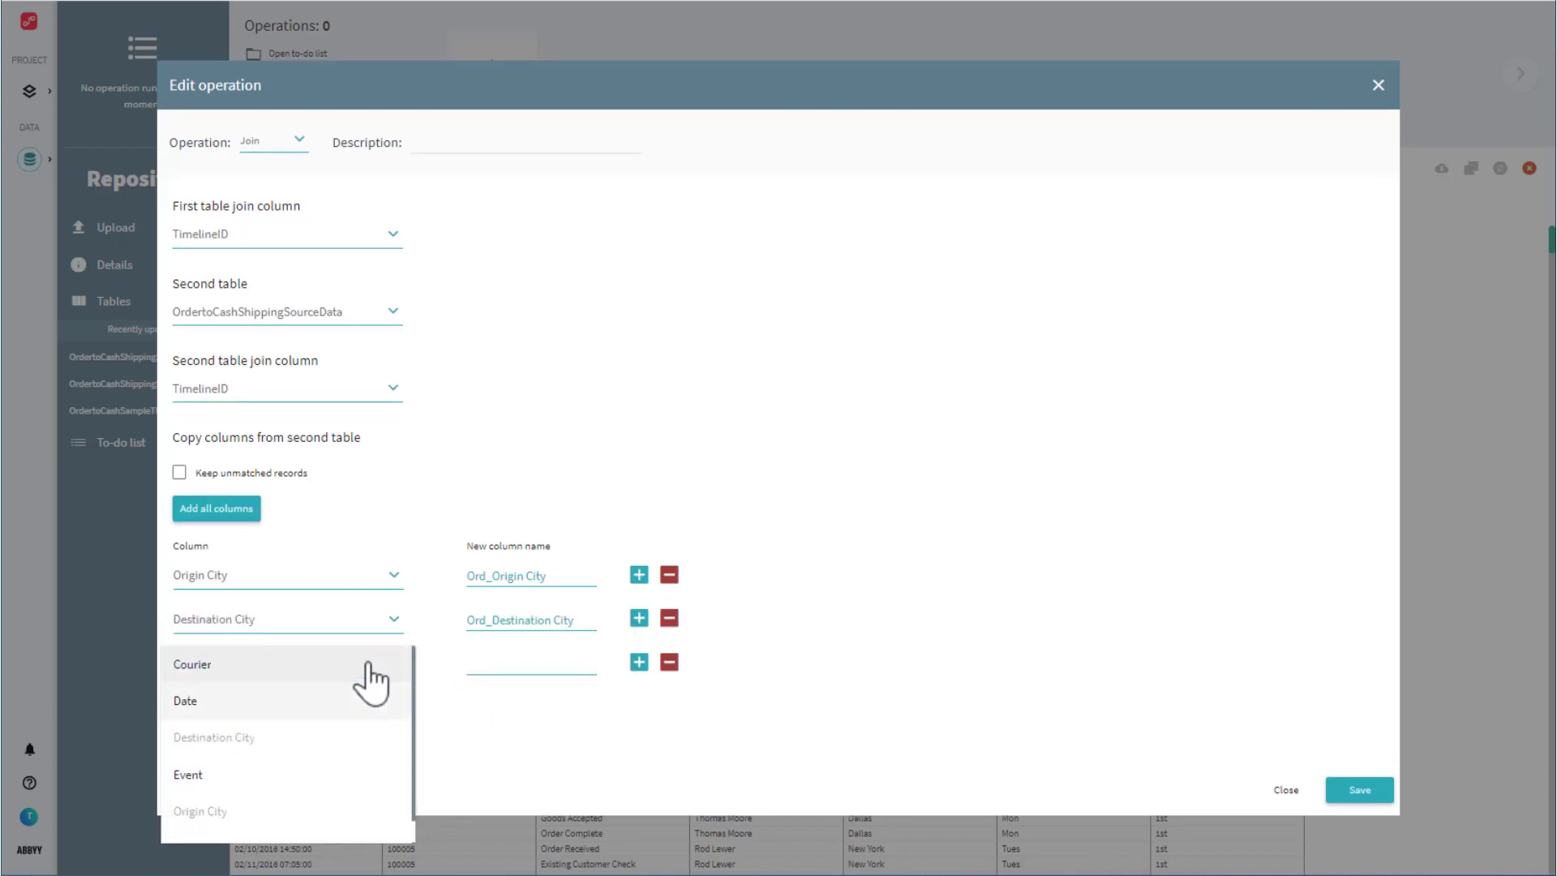
click(343, 667)
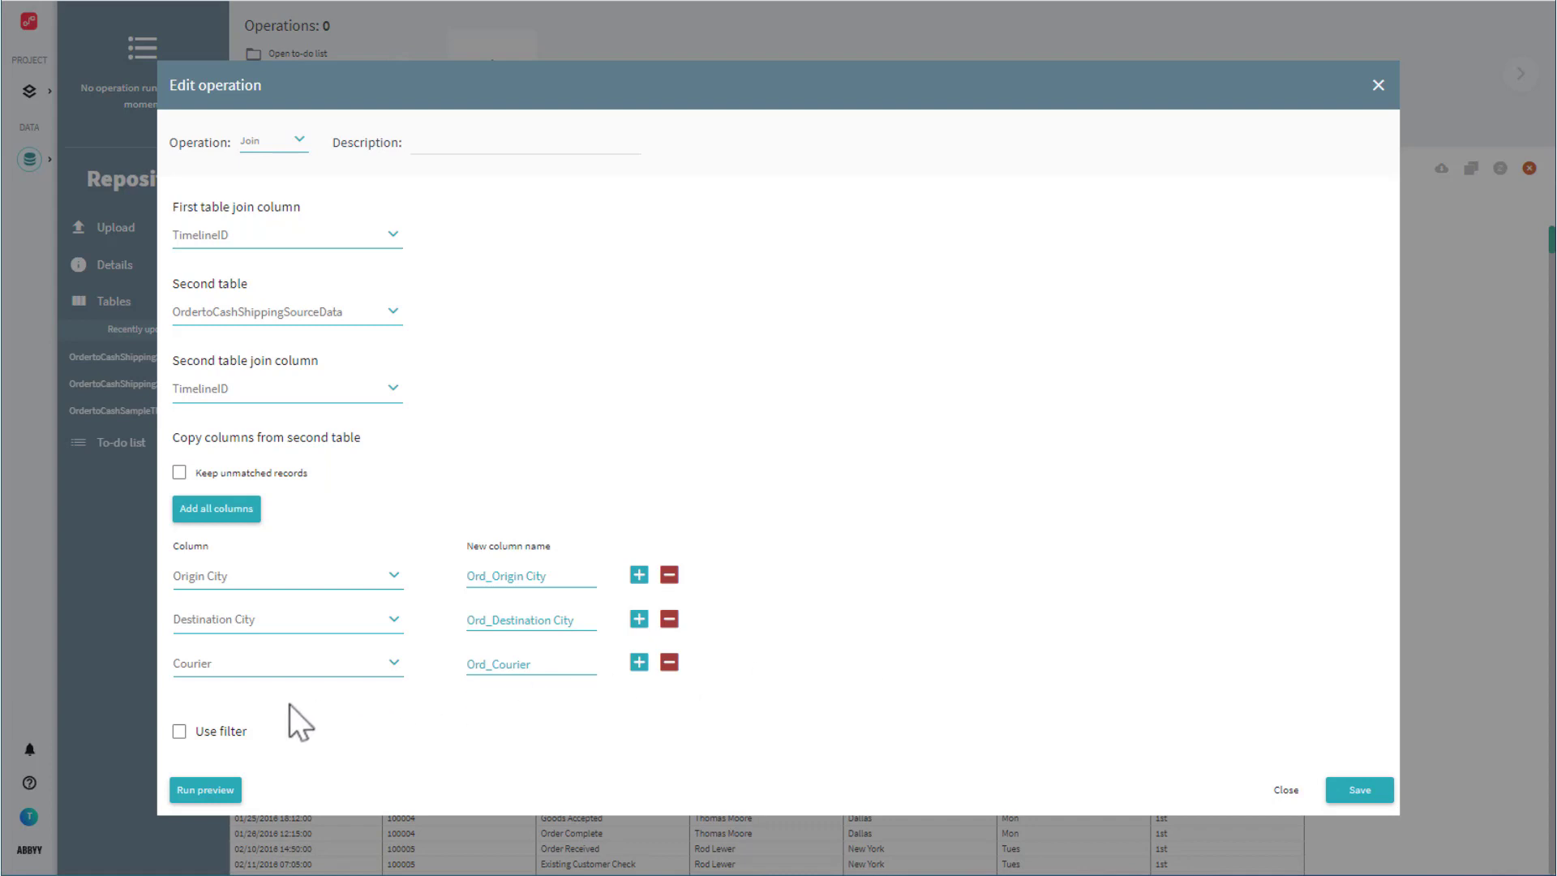
- Check the filter options, leave the filter off, and preview the join result through to the copied columns
click(180, 731)
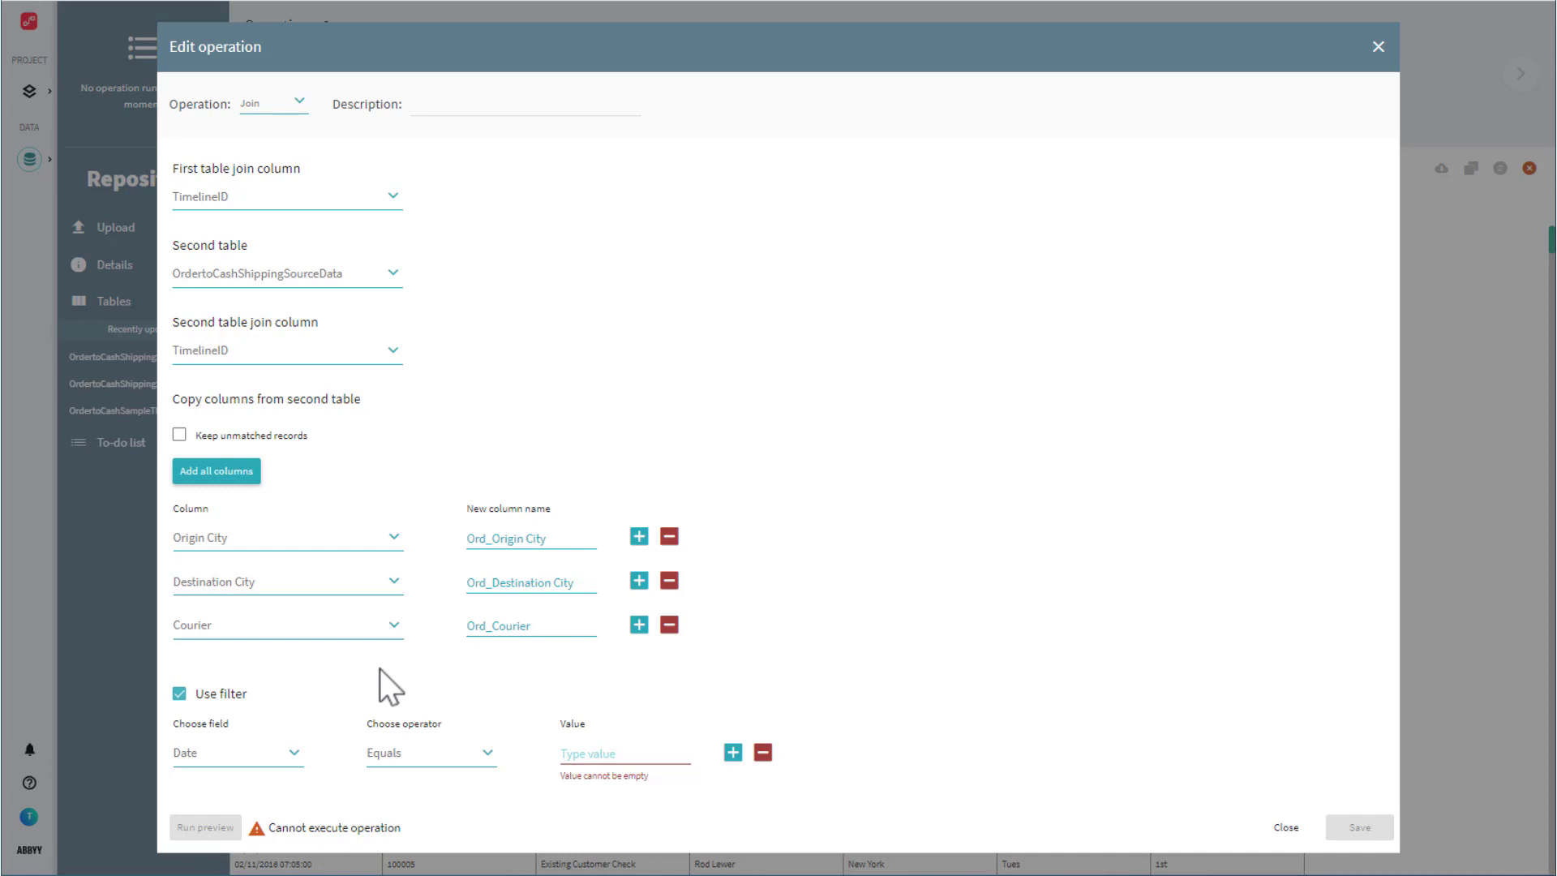
click(180, 694)
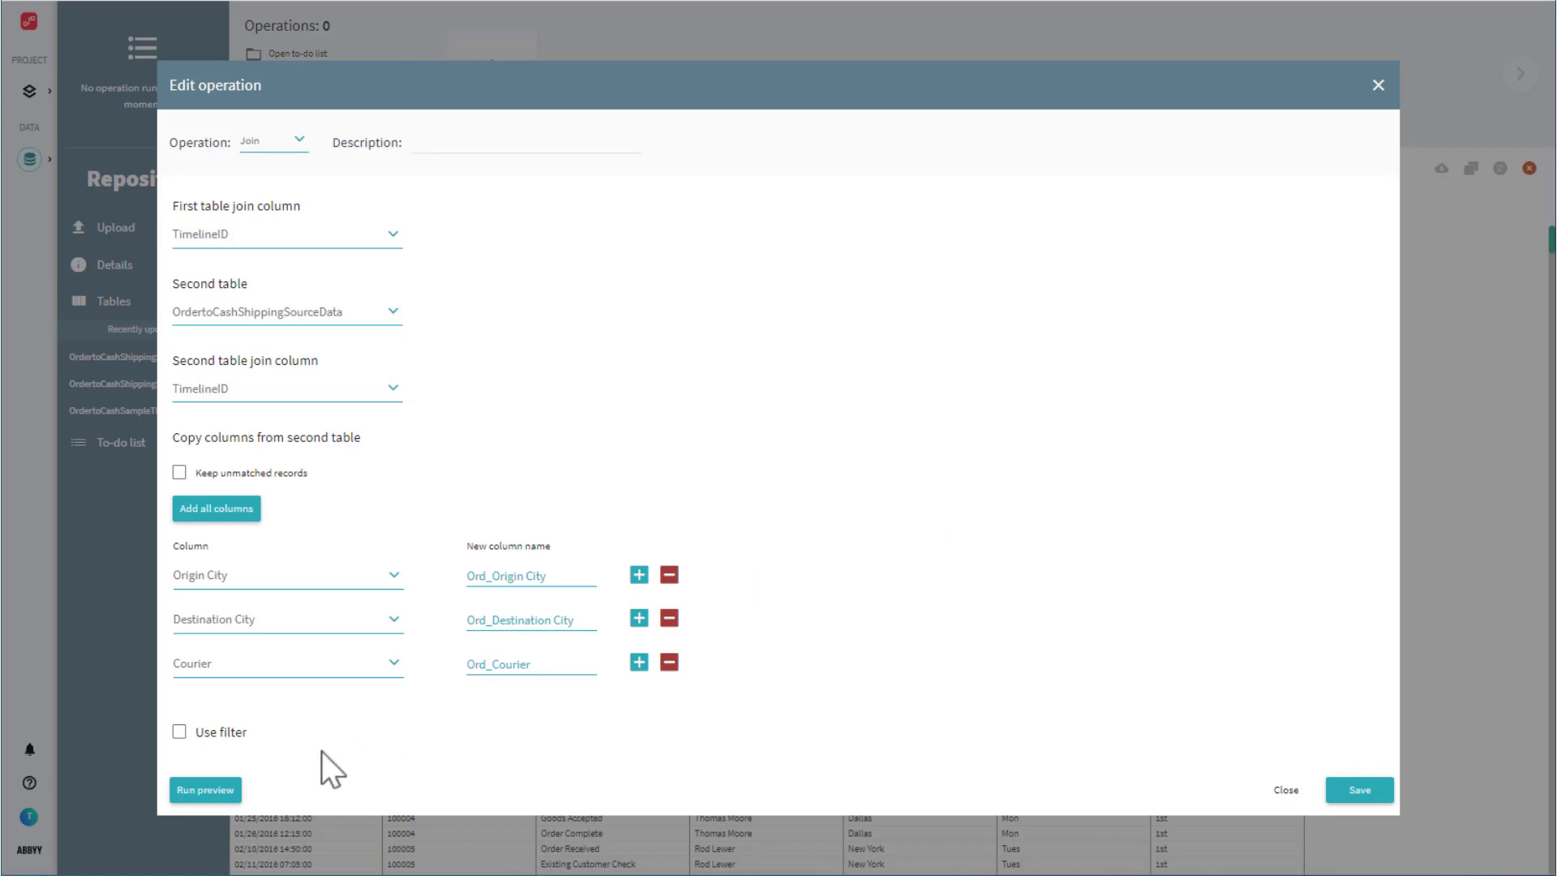
click(228, 798)
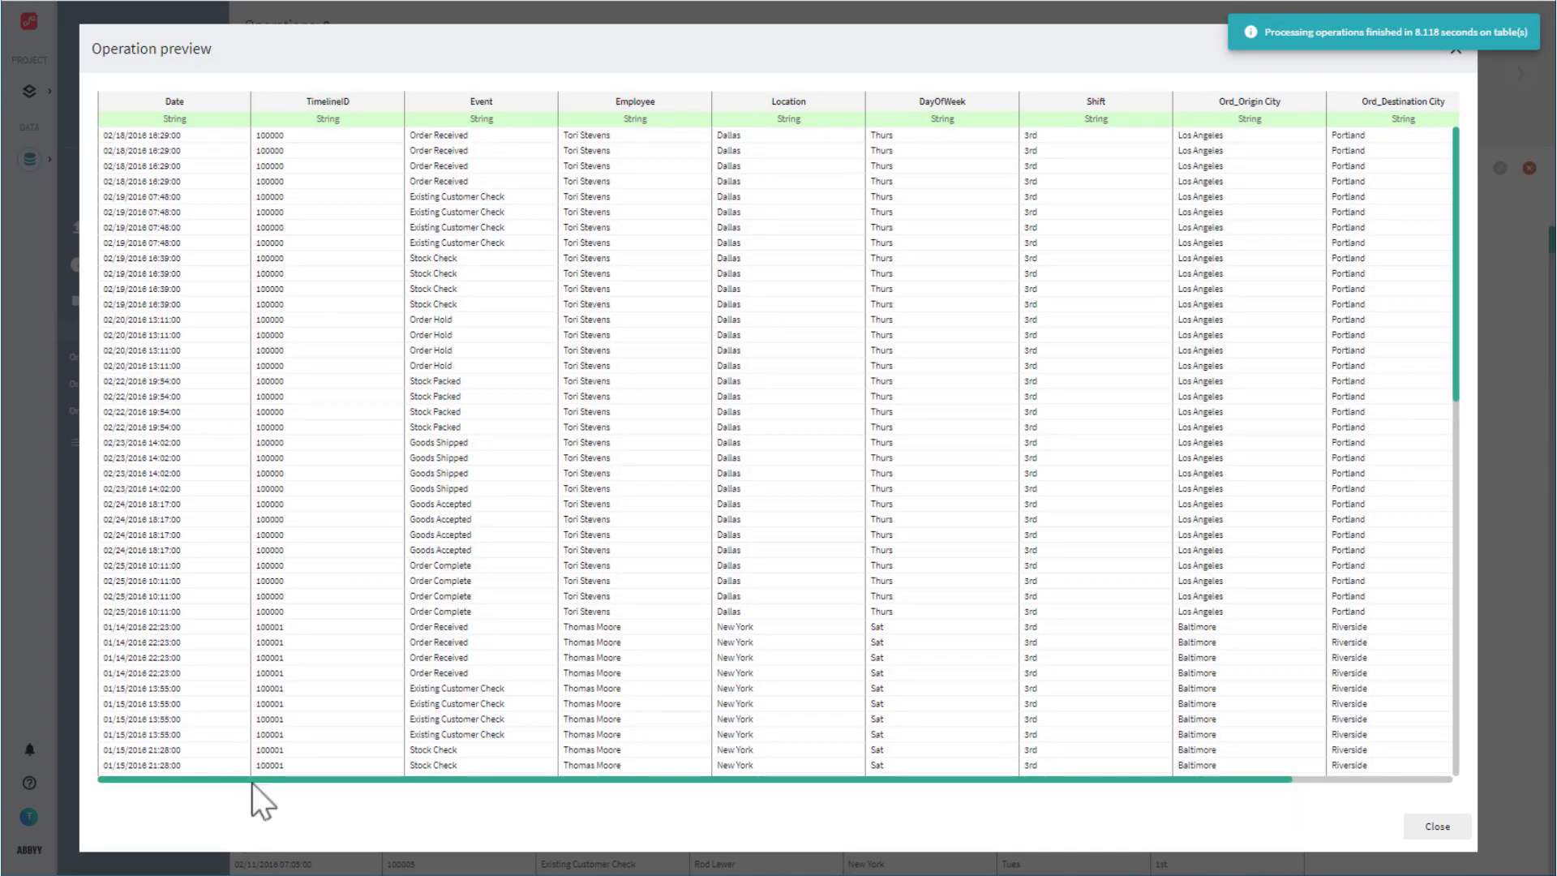
drag(251, 782, 532, 789)
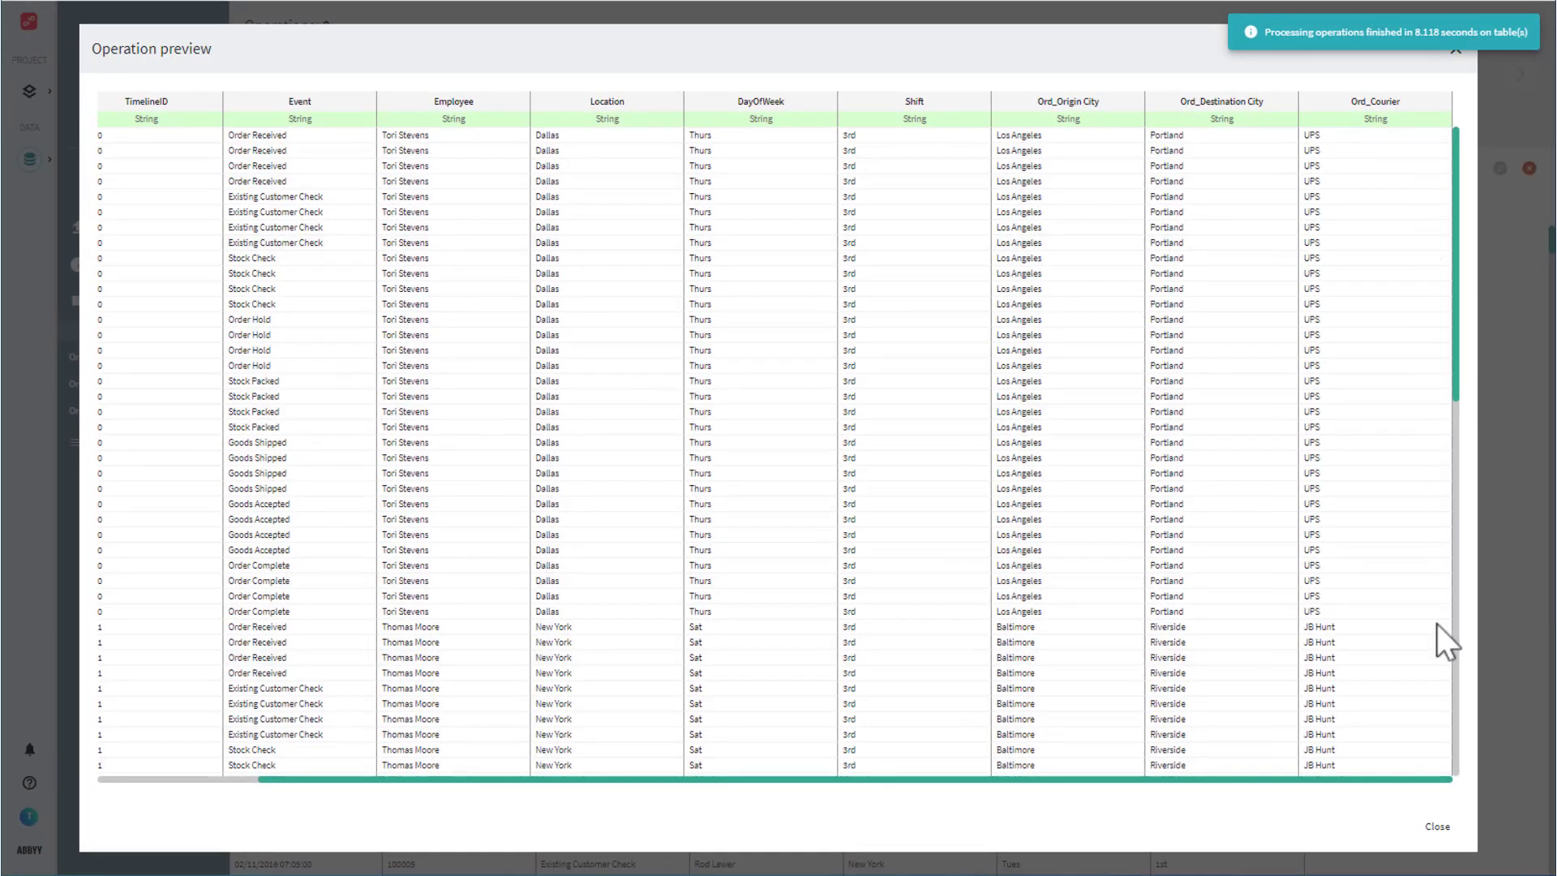
click(1438, 825)
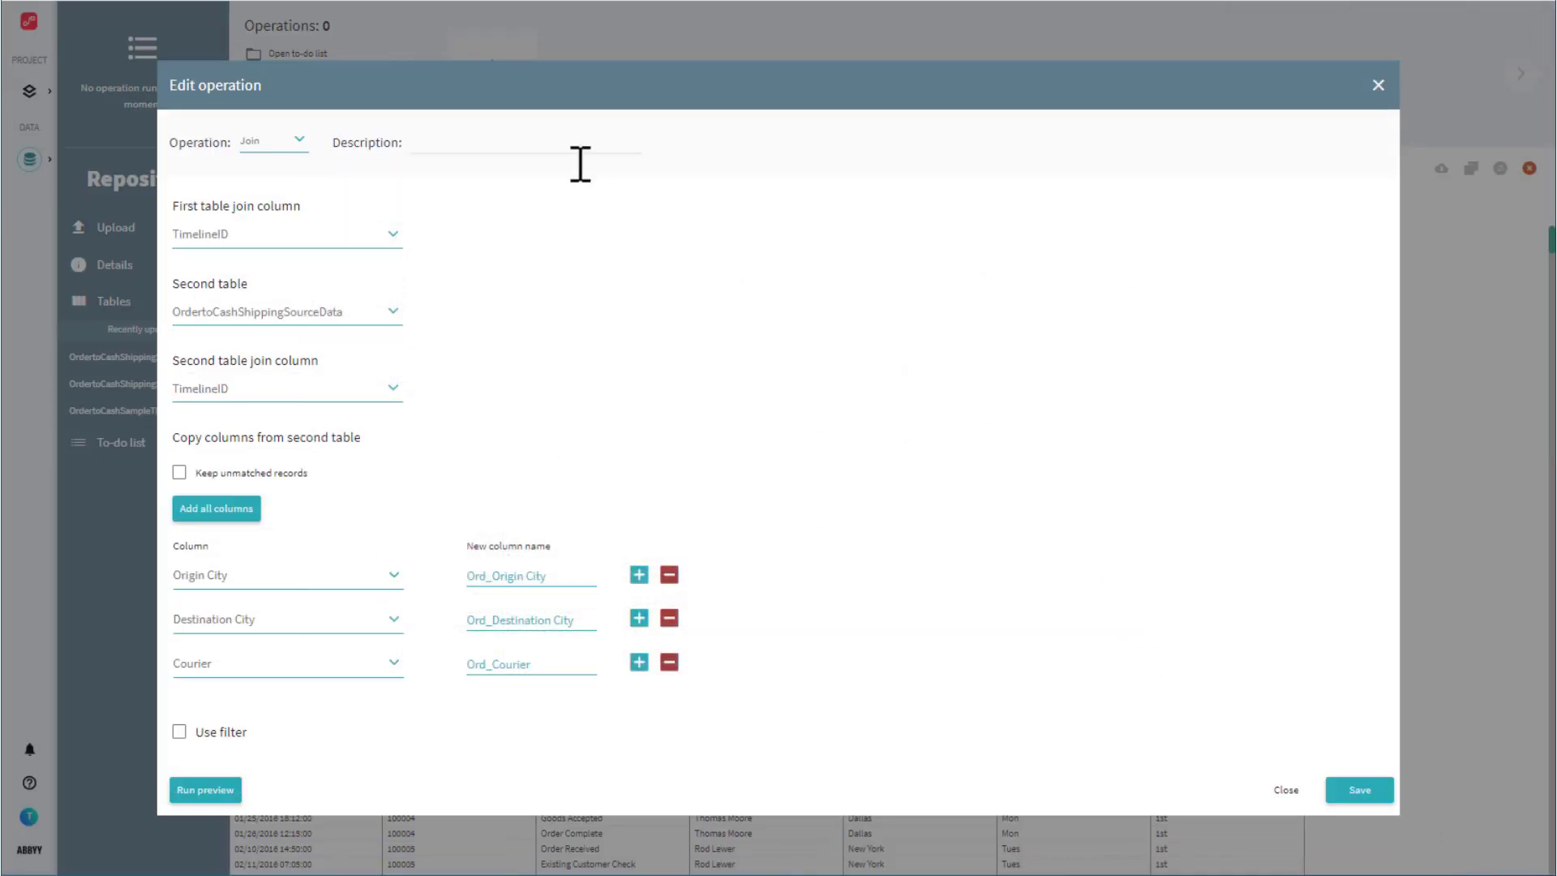
- Describe the Join operation as "Joining to Shipping" and save it
click(547, 139)
text(Joining to Shipping)
click(1358, 791)
click(962, 168)
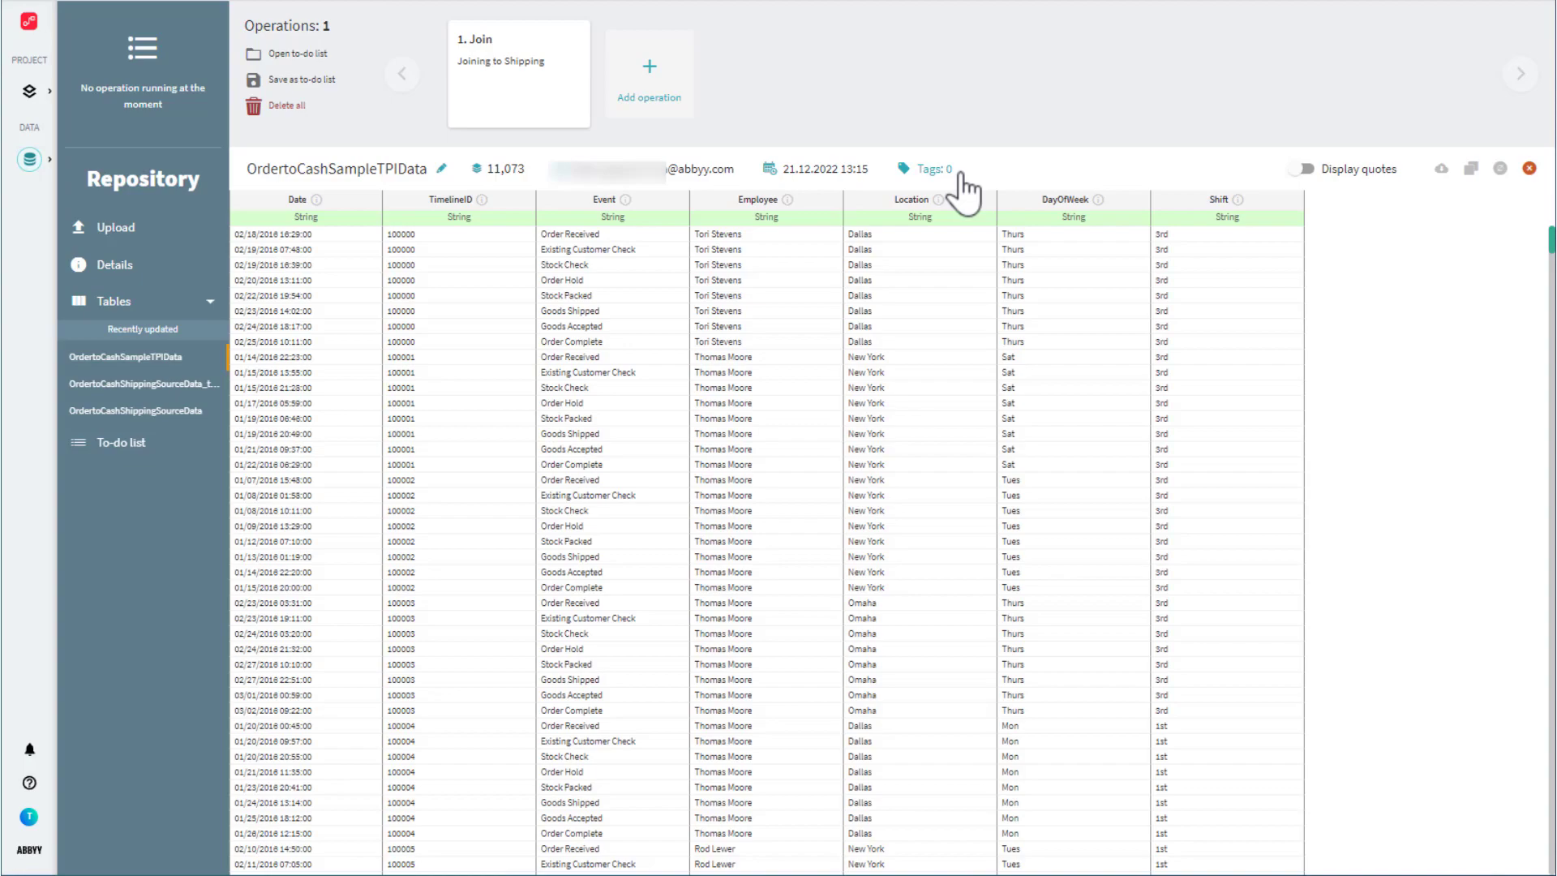
- Reopen the saved Join operation to review its settings and close it without changes
mouse_move(504, 114)
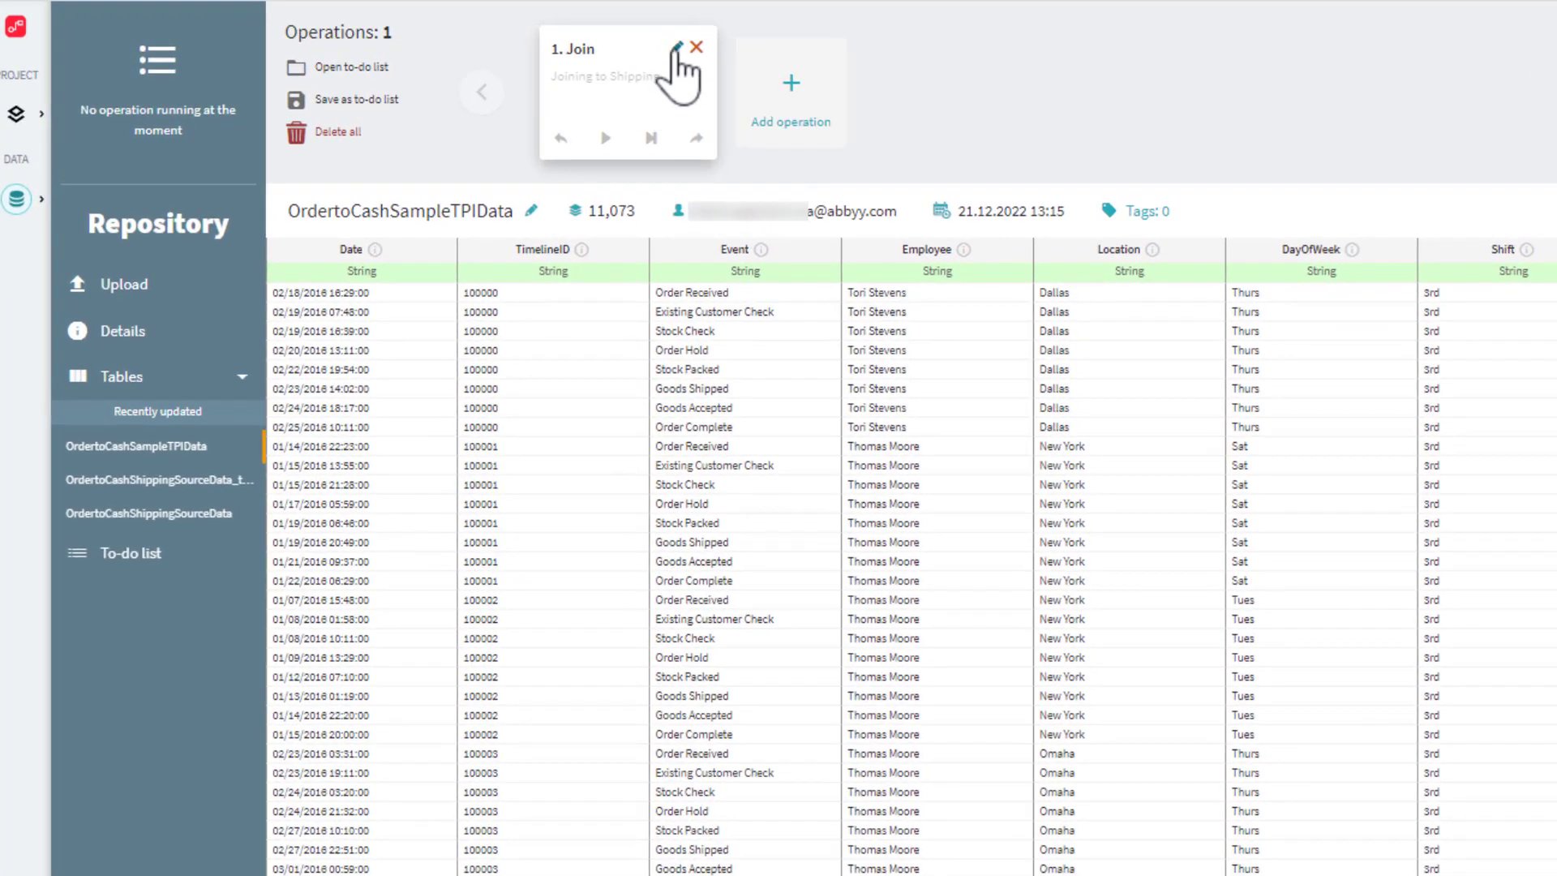
click(678, 49)
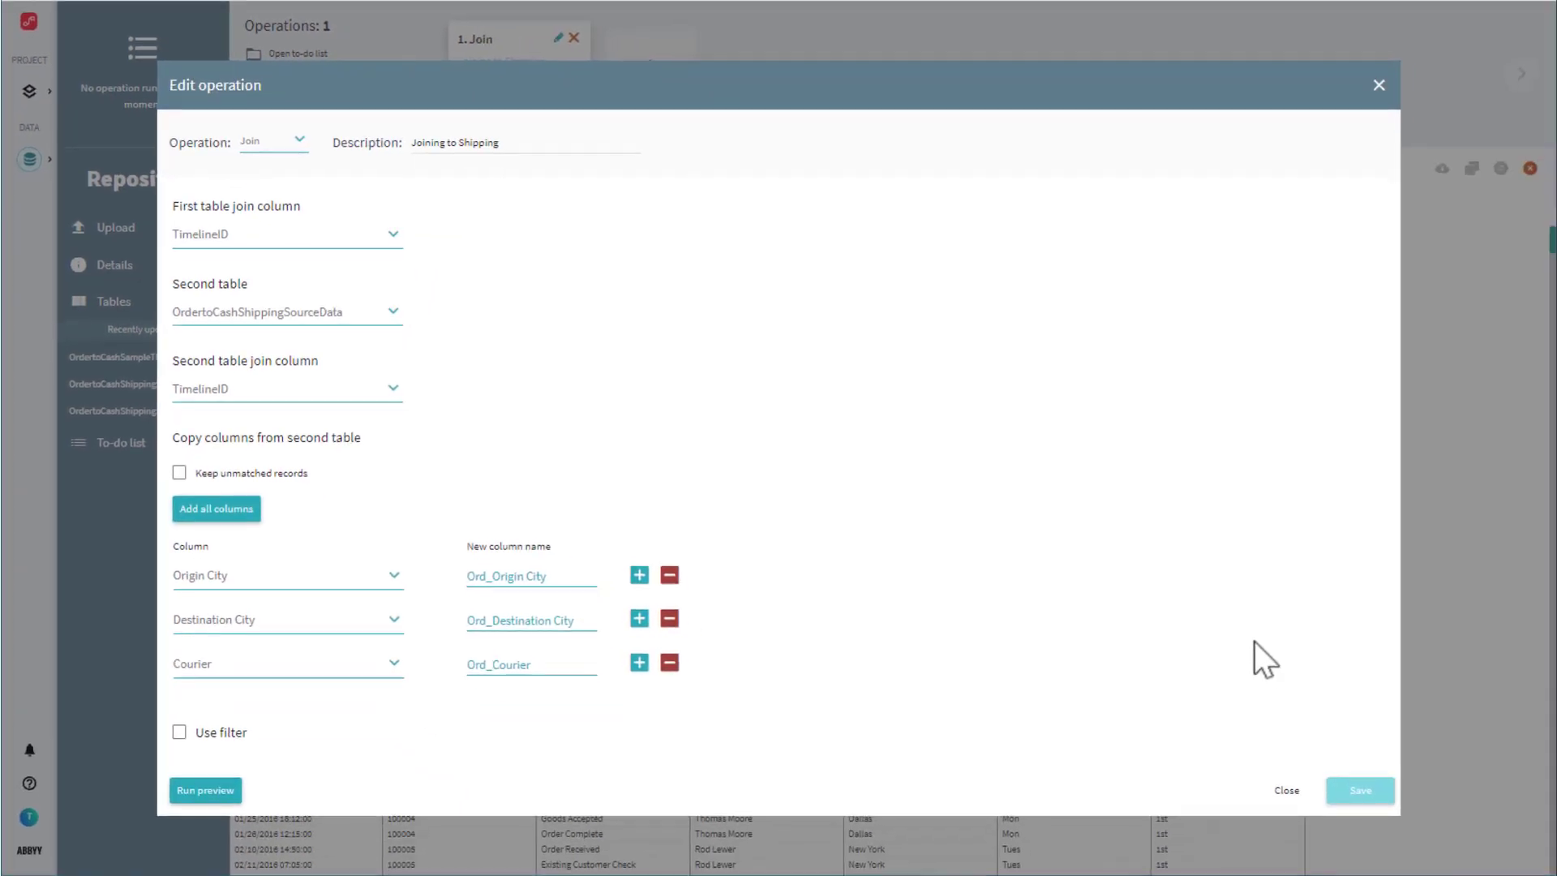
click(1285, 789)
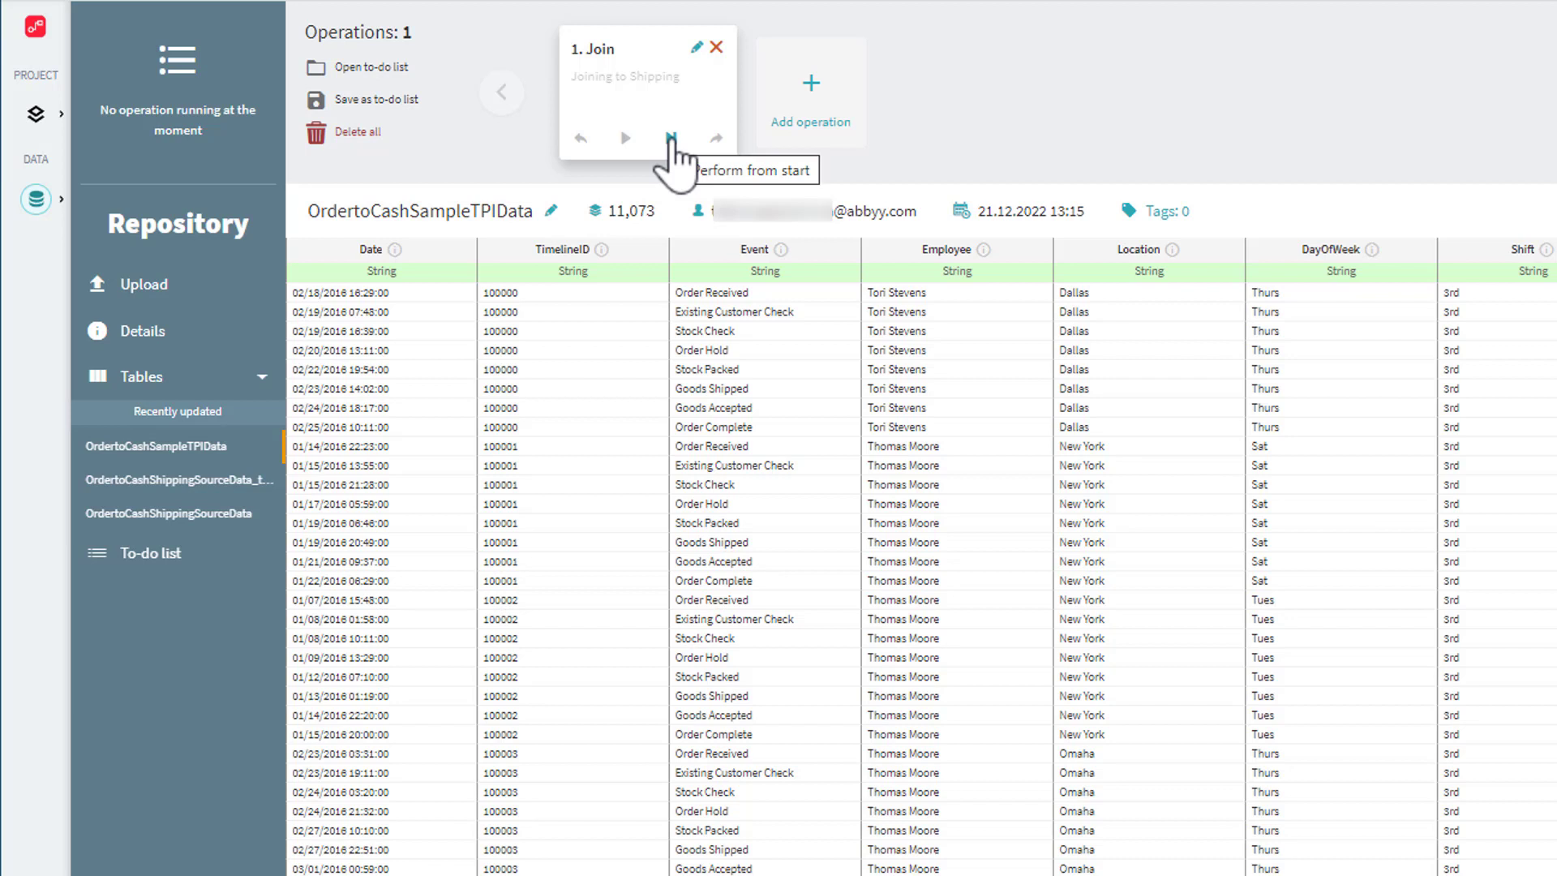
- Add a Change type operation that converts the Date column to the Date type and save it
click(811, 114)
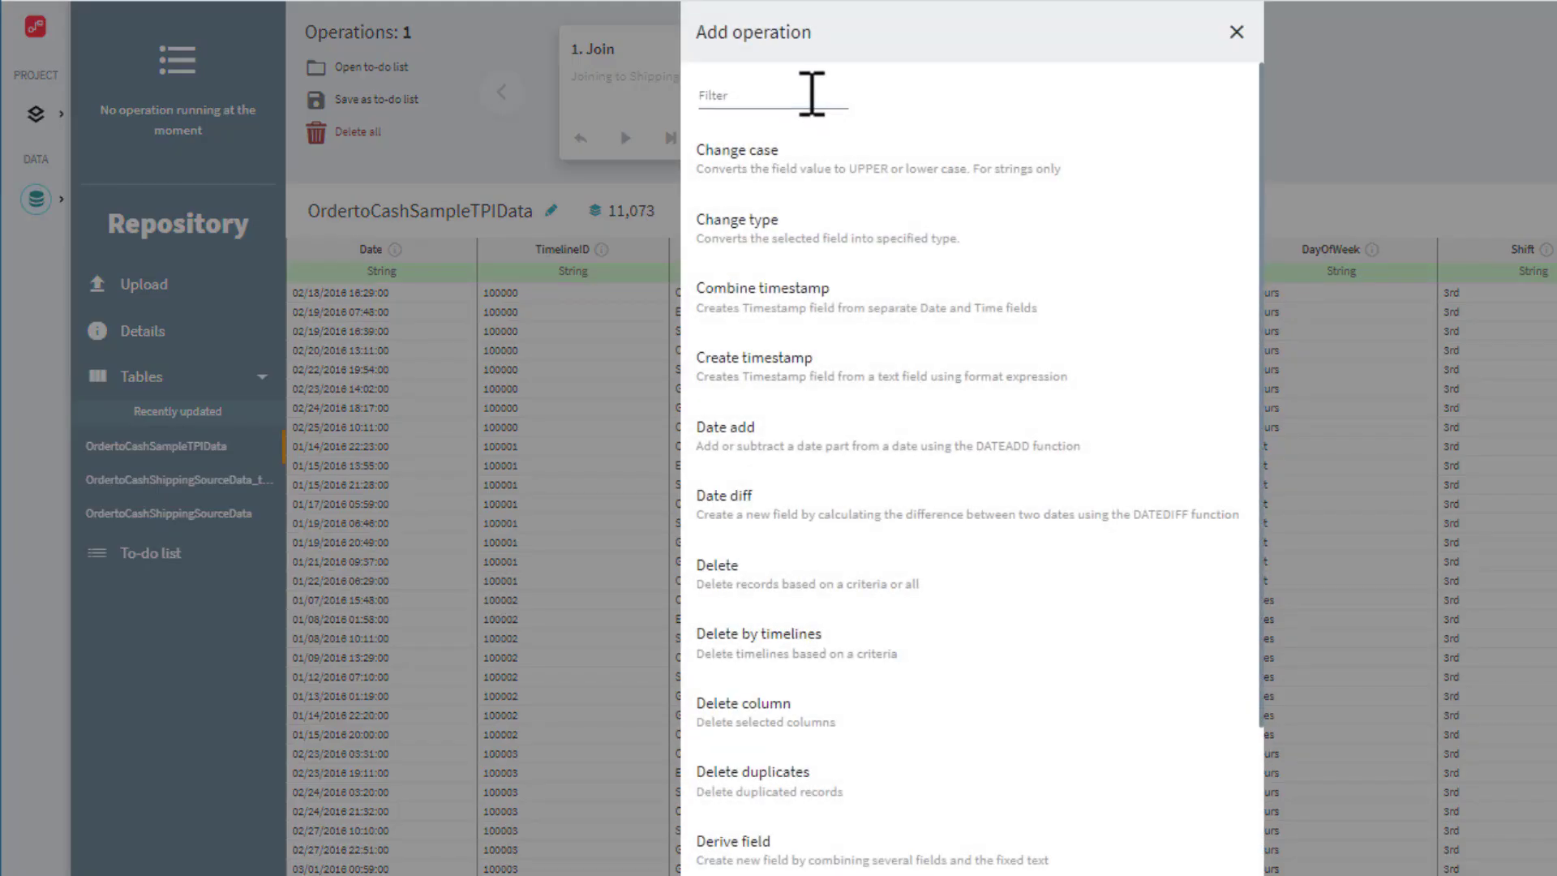
click(812, 93)
click(795, 258)
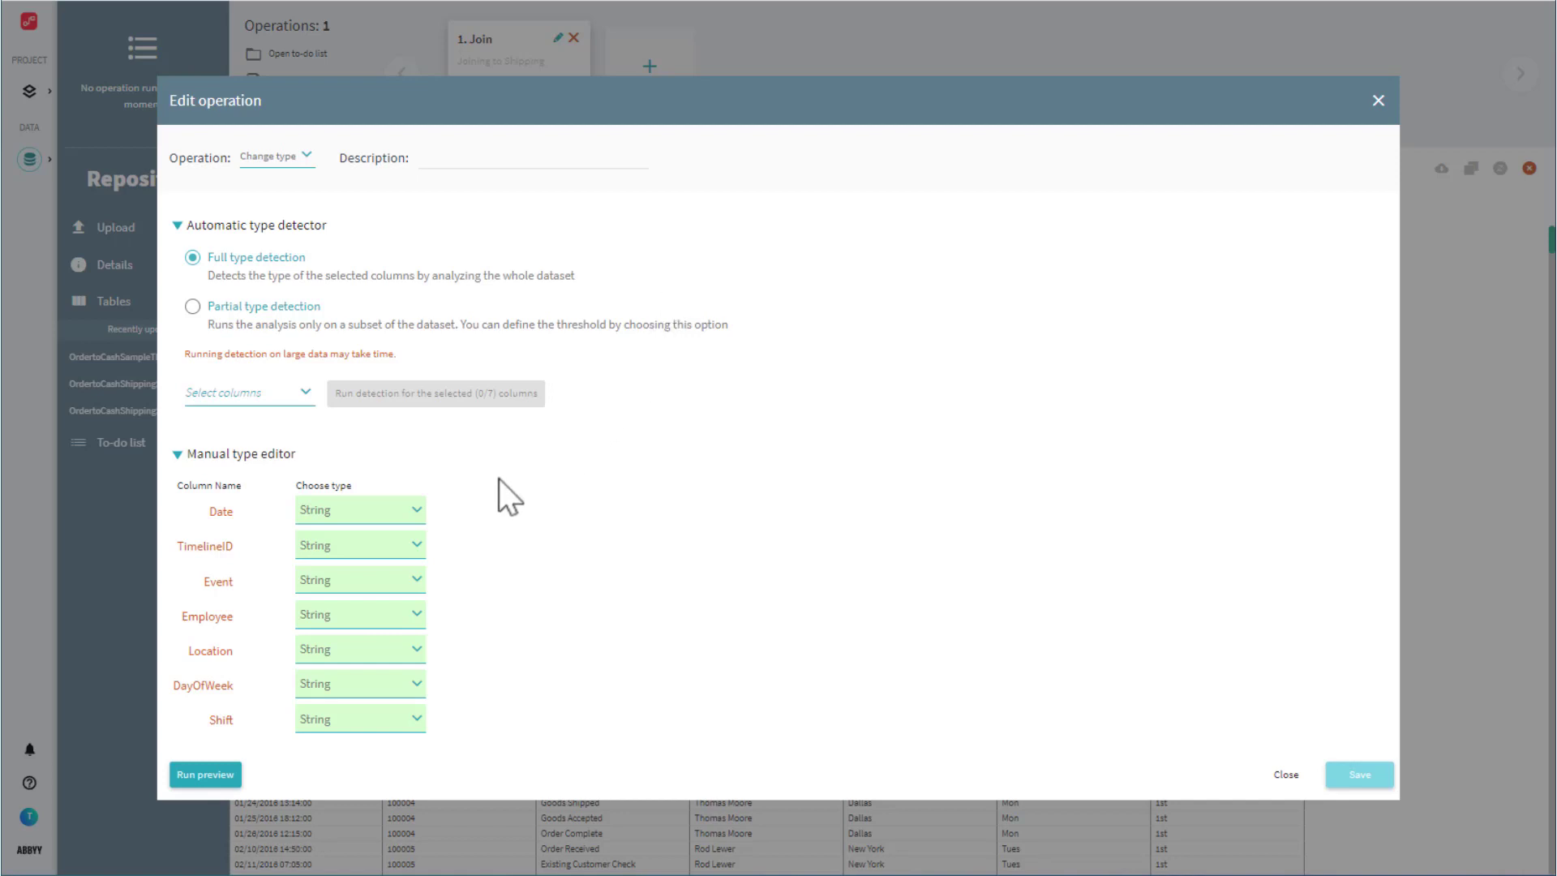
click(382, 515)
click(381, 515)
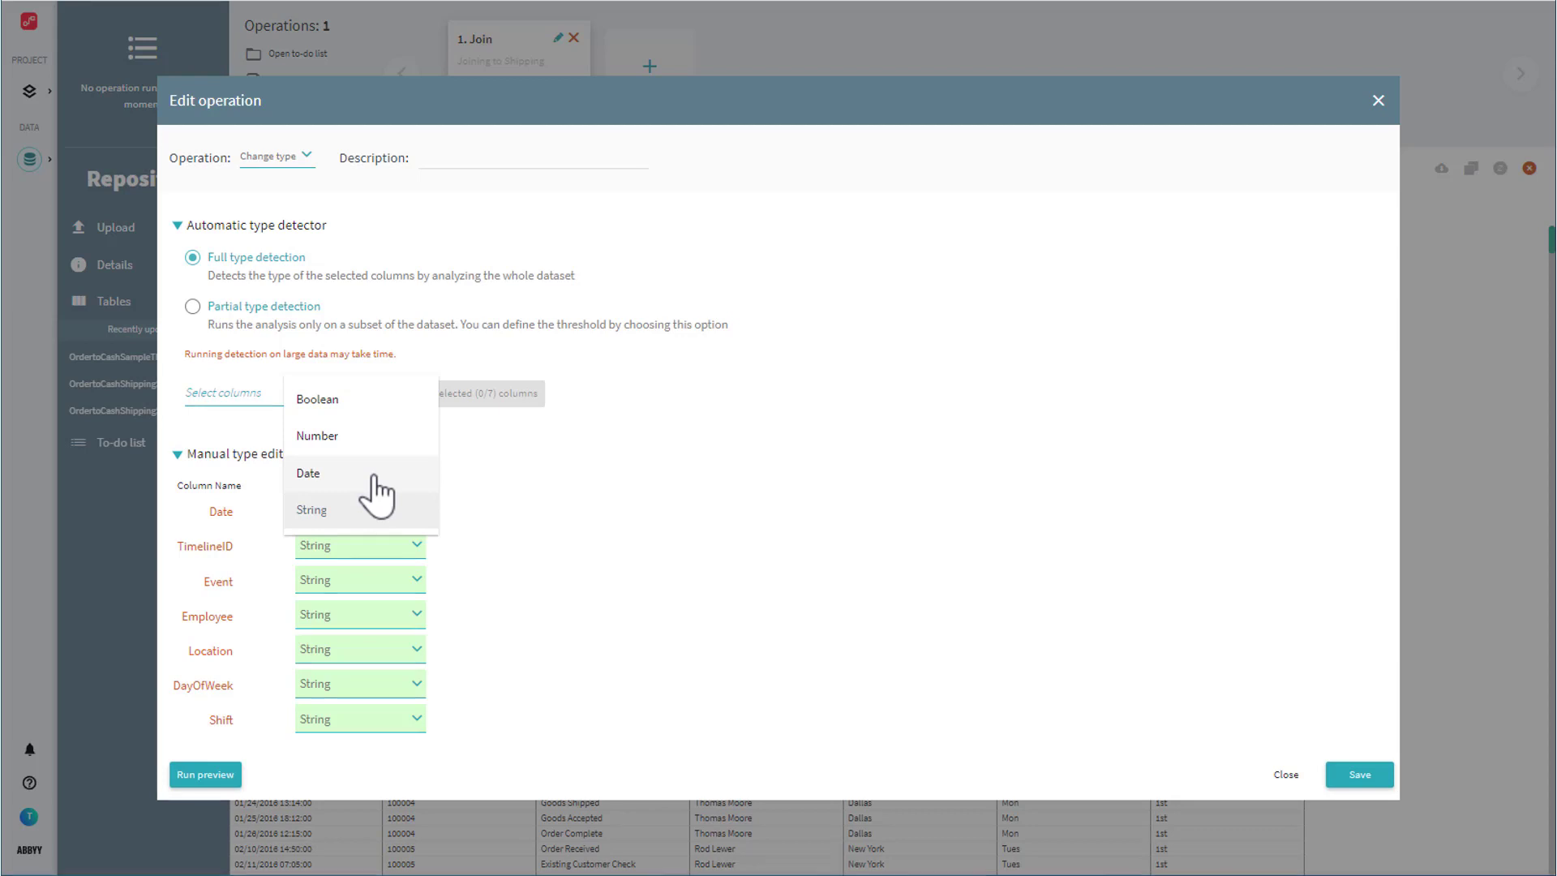
click(375, 478)
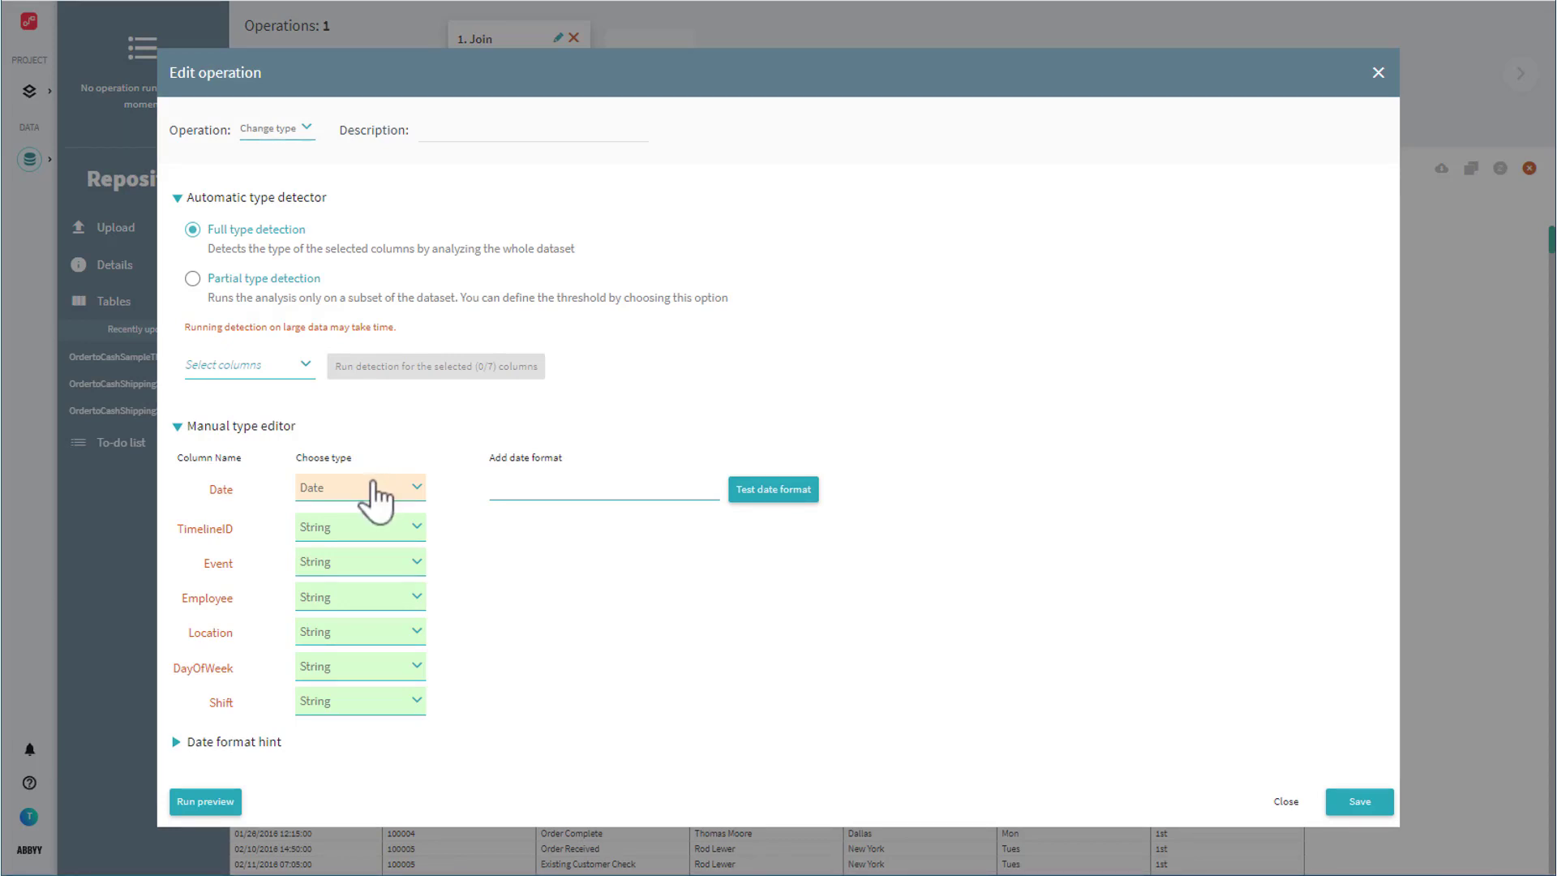
click(367, 637)
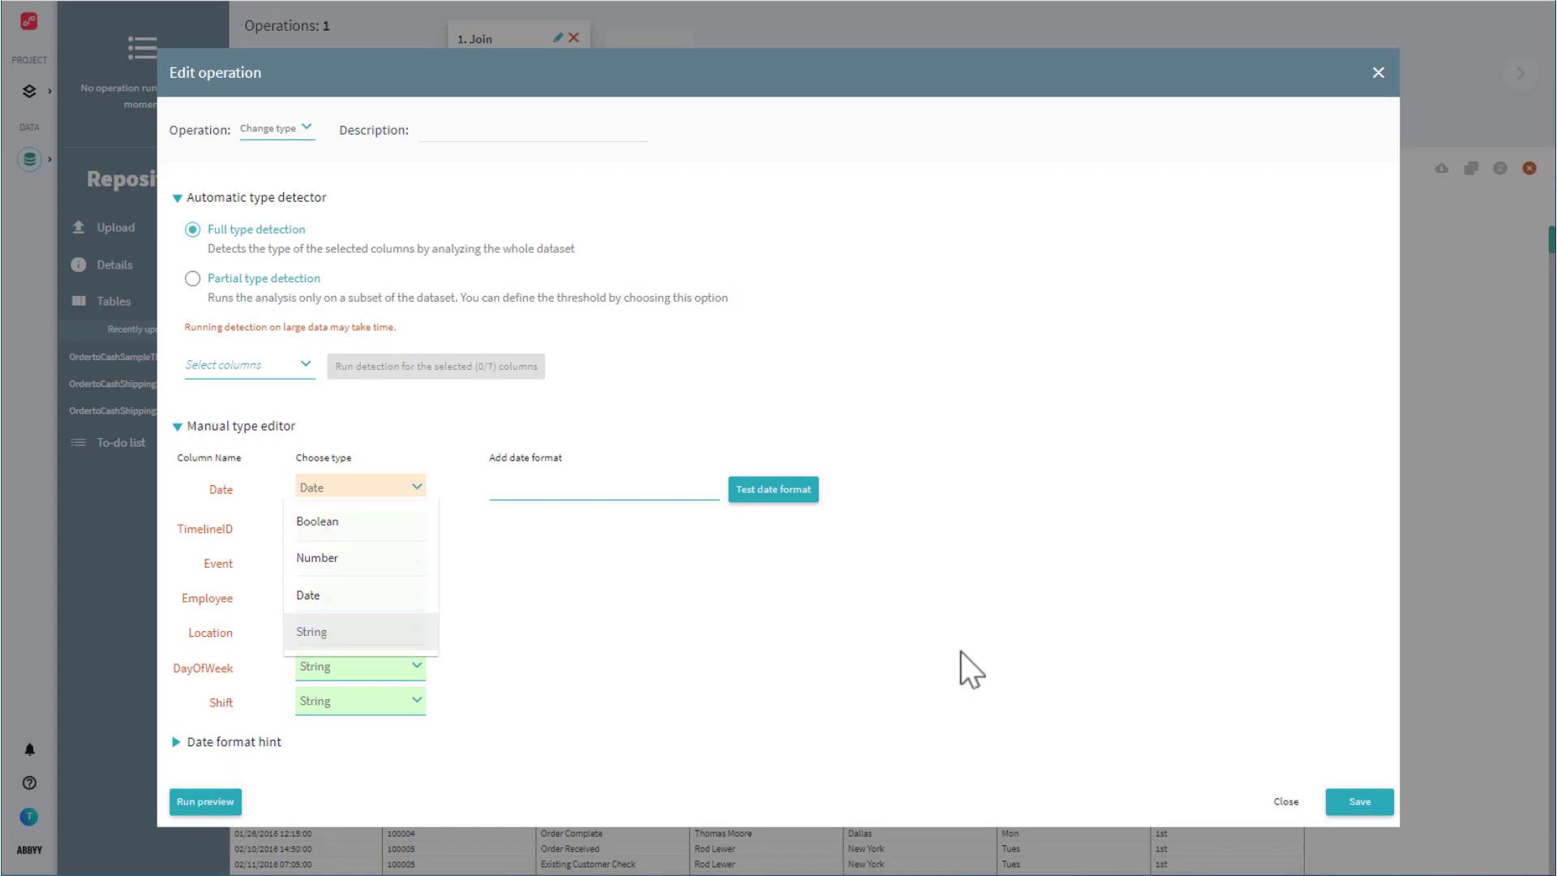
click(998, 652)
click(1346, 802)
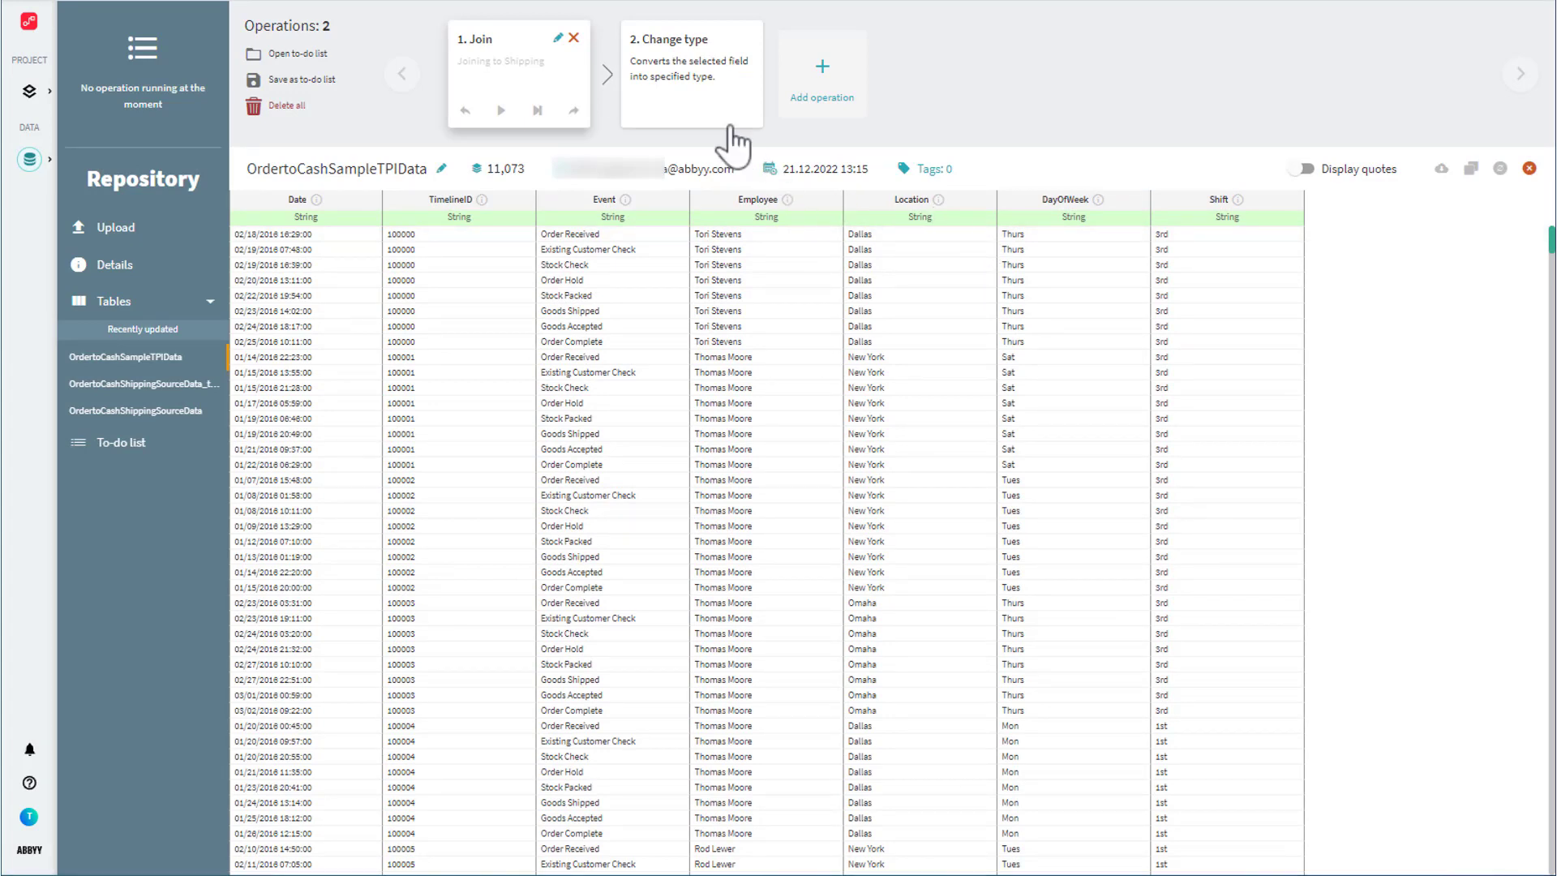
- Perform the operations from the start through Change type and examine the copied shipping columns in the resulting table
click(681, 88)
click(710, 110)
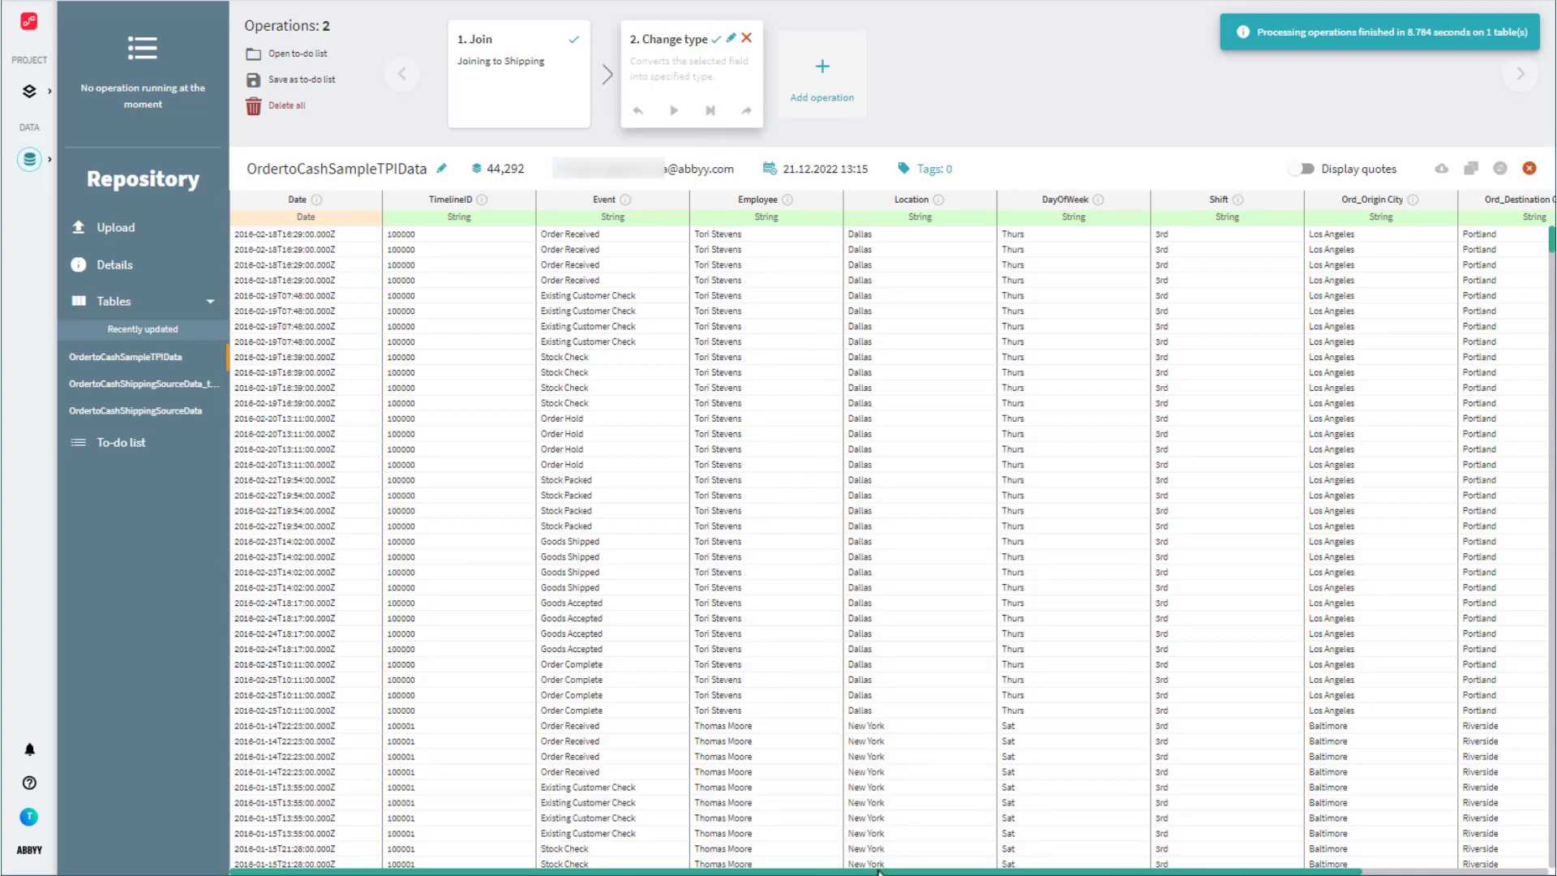
scroll(1054, 730, right, 5)
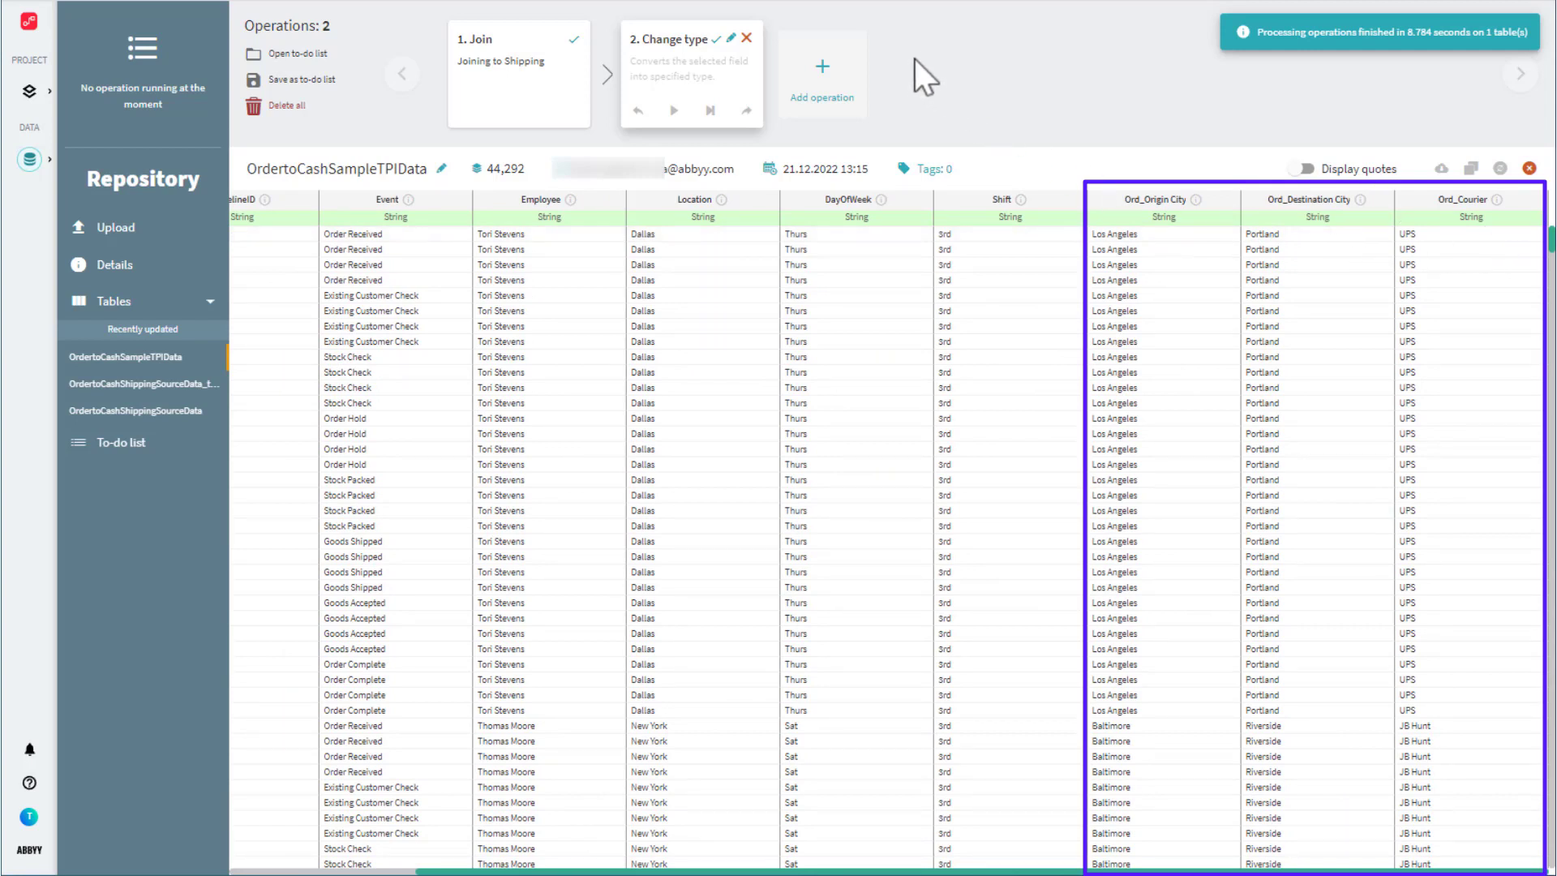
- Add a Load into project operation described as "Load to OTC Join Proj" and choose OTC Join Project as its target
click(836, 64)
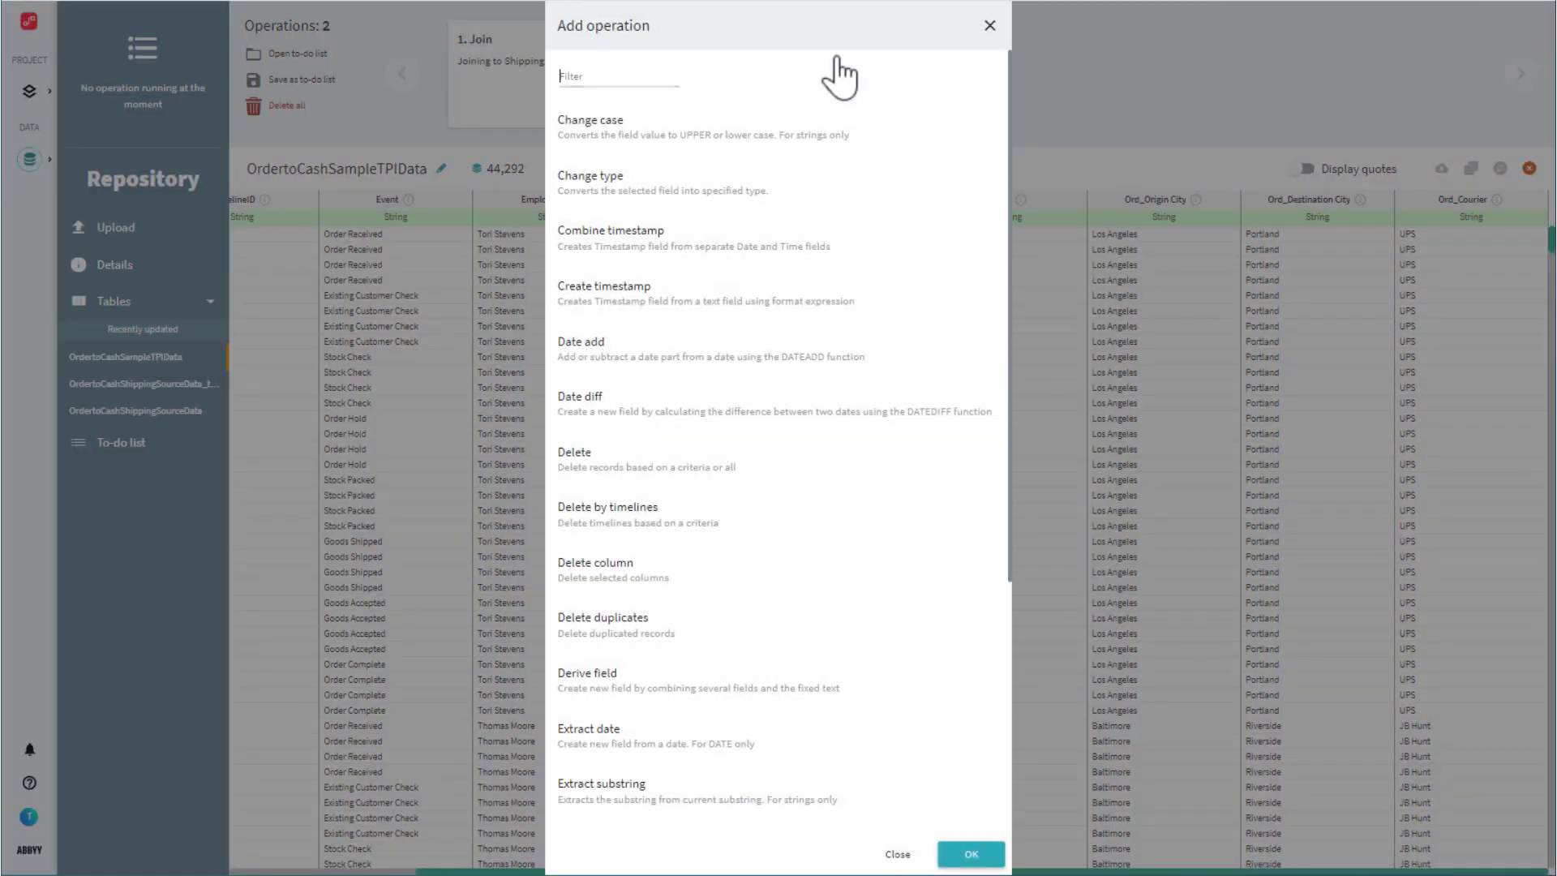
scroll(684, 458, down, 2)
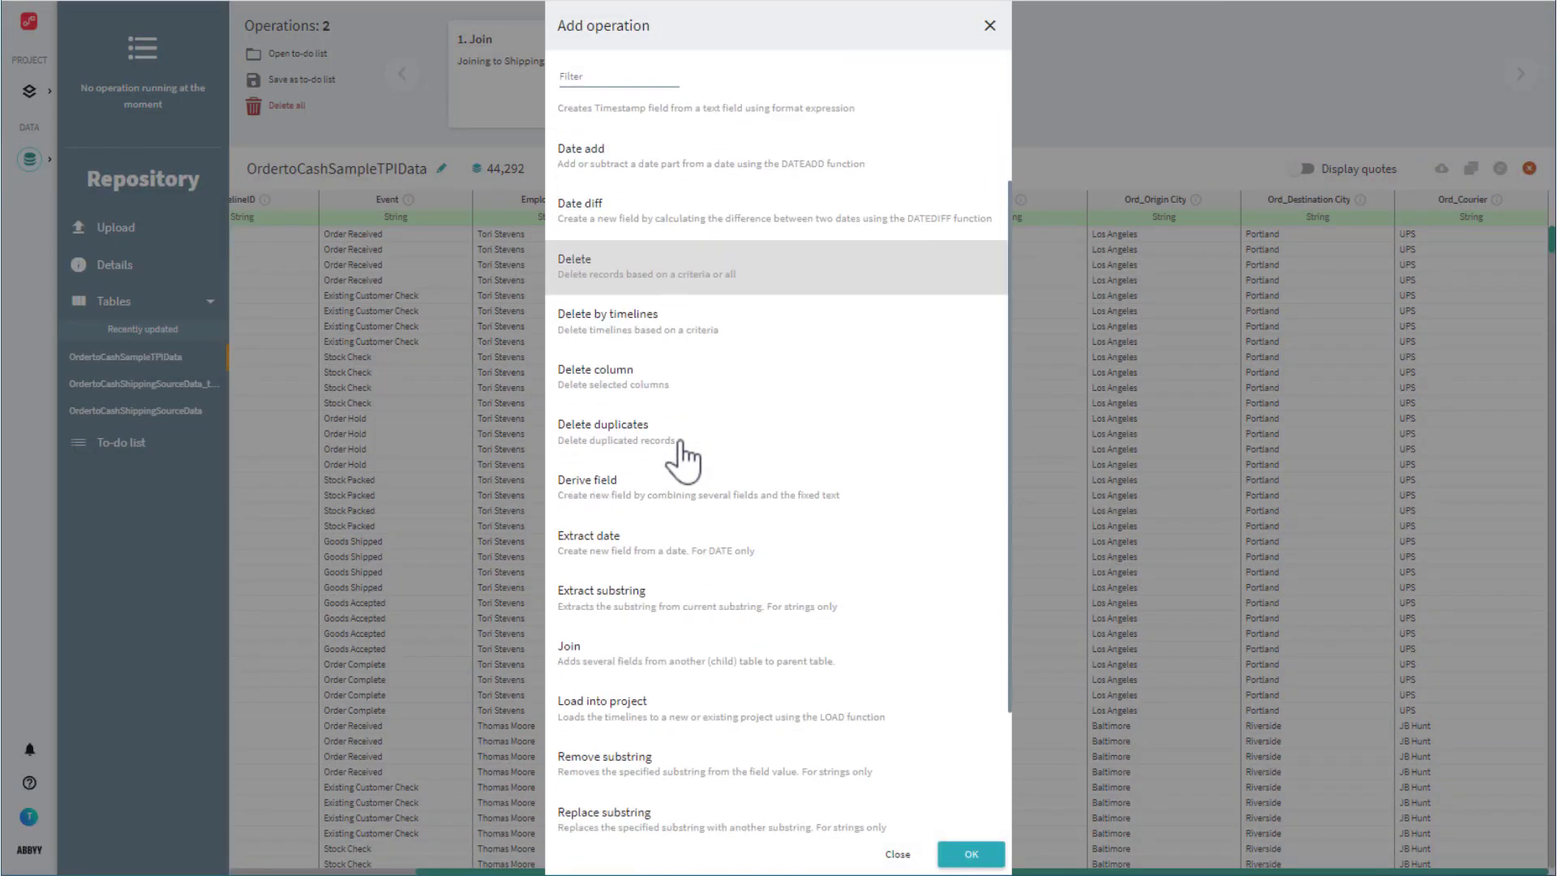
scroll(679, 442, down, 2)
double_click(683, 513)
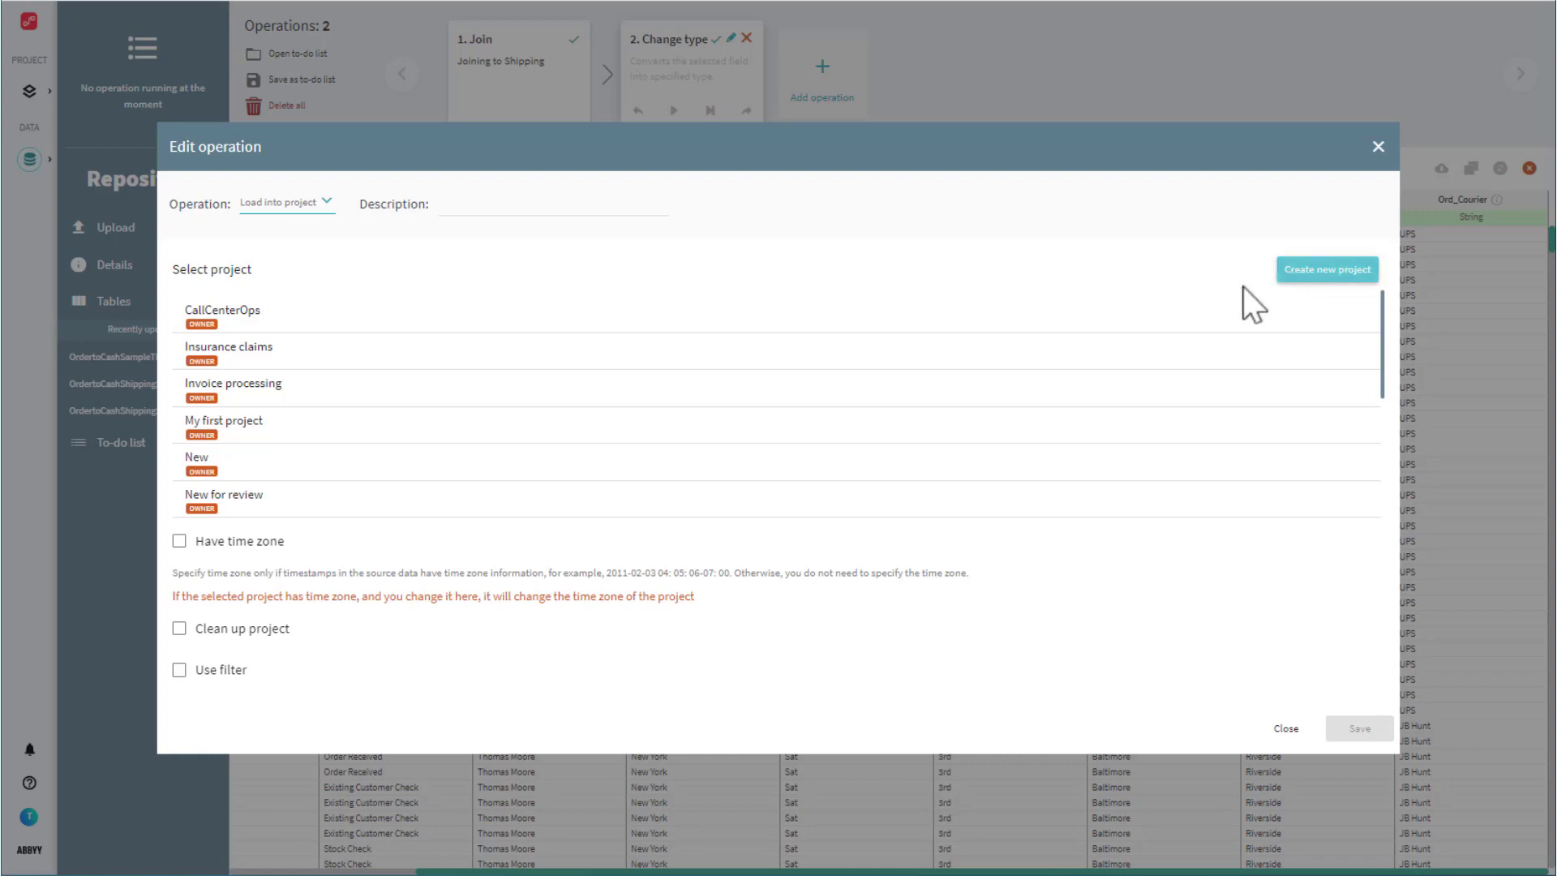
click(618, 209)
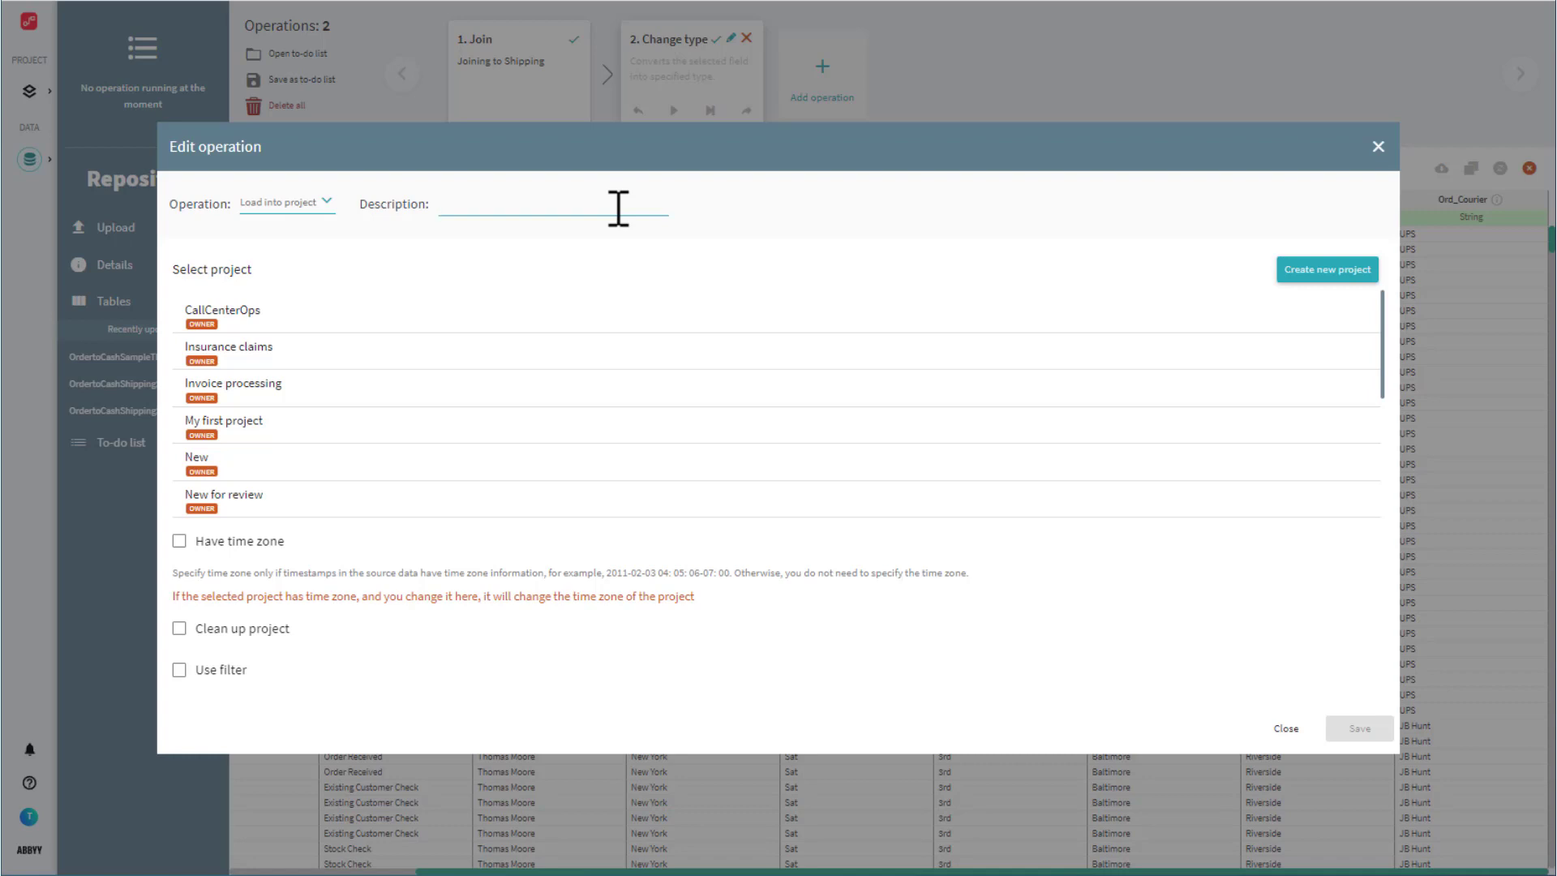
text(Load to OTC Join Proj)
scroll(723, 390, down, 3)
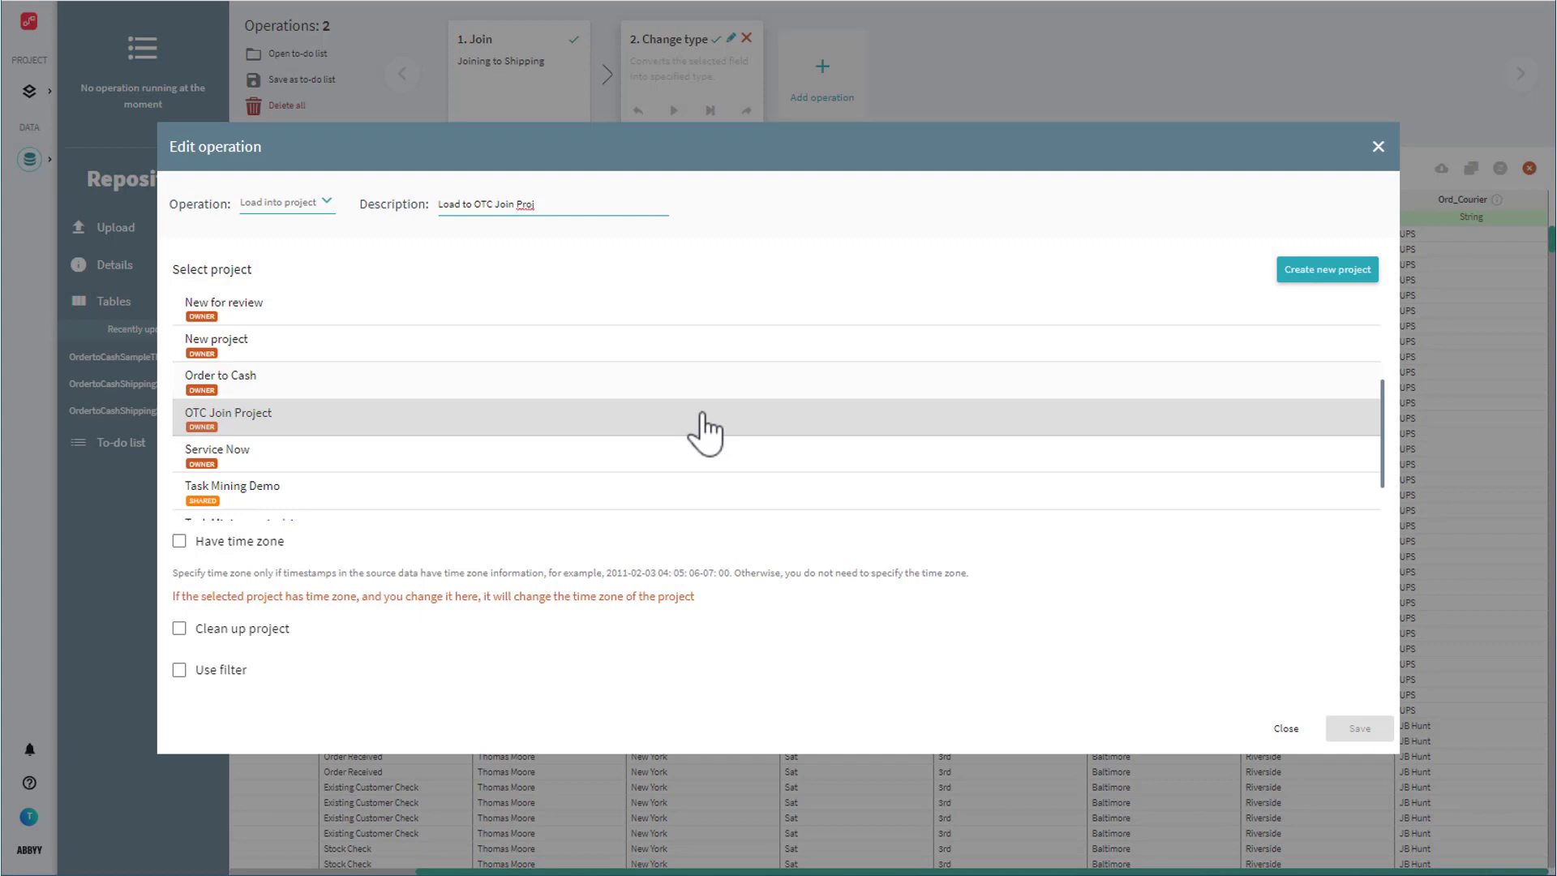
click(703, 416)
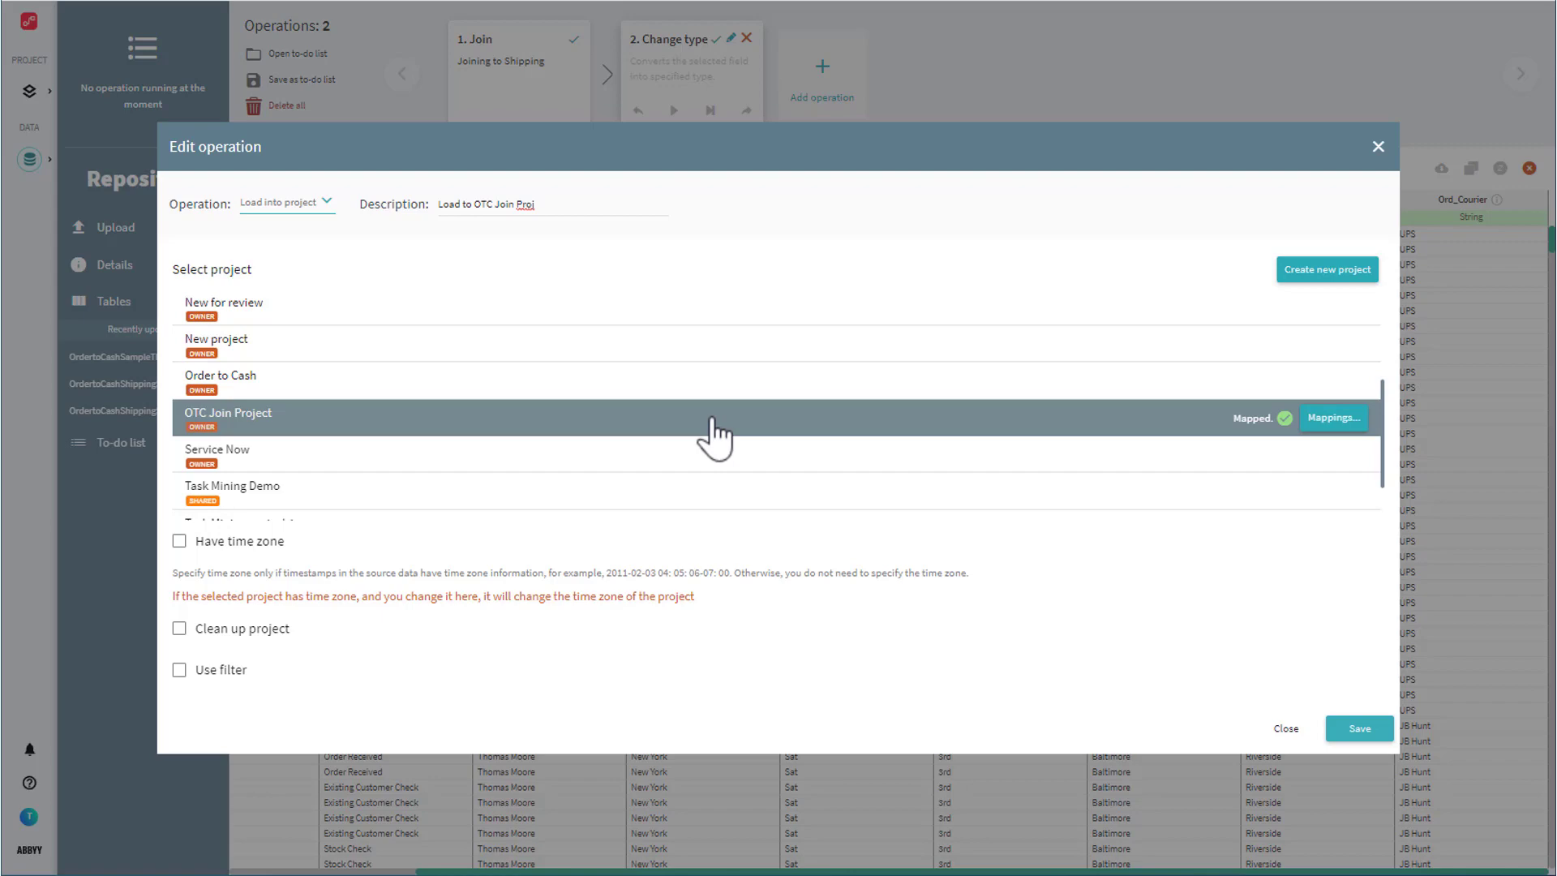
- In the target project's mappings, map the Ord_Origin City, Ord_Destination City and Ord_Courier columns as new attributes
click(1335, 418)
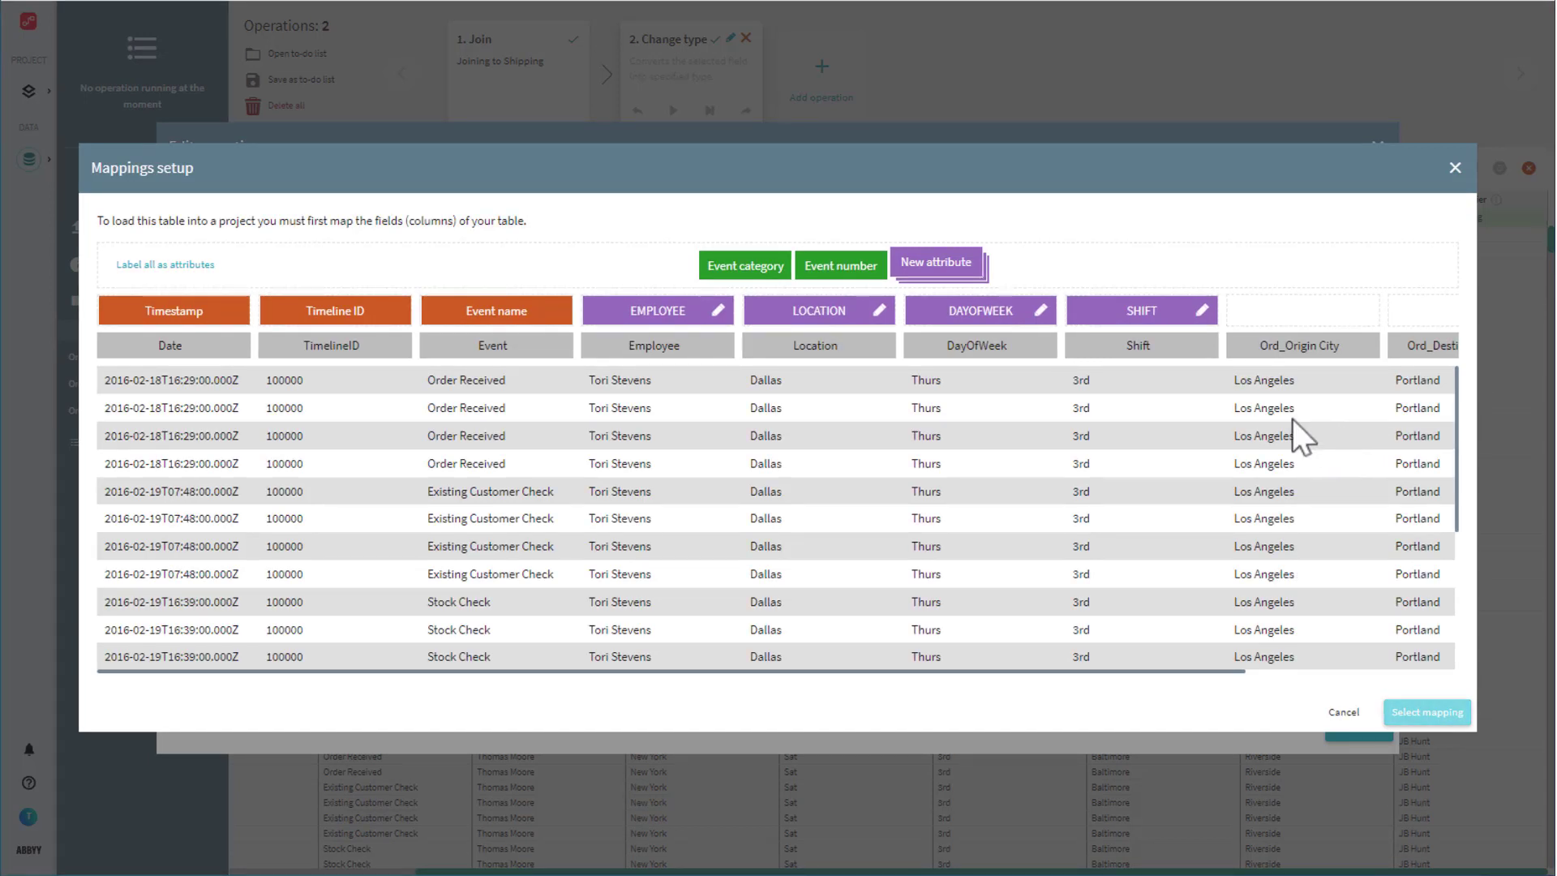
drag(183, 308, 626, 269)
drag(727, 285, 221, 340)
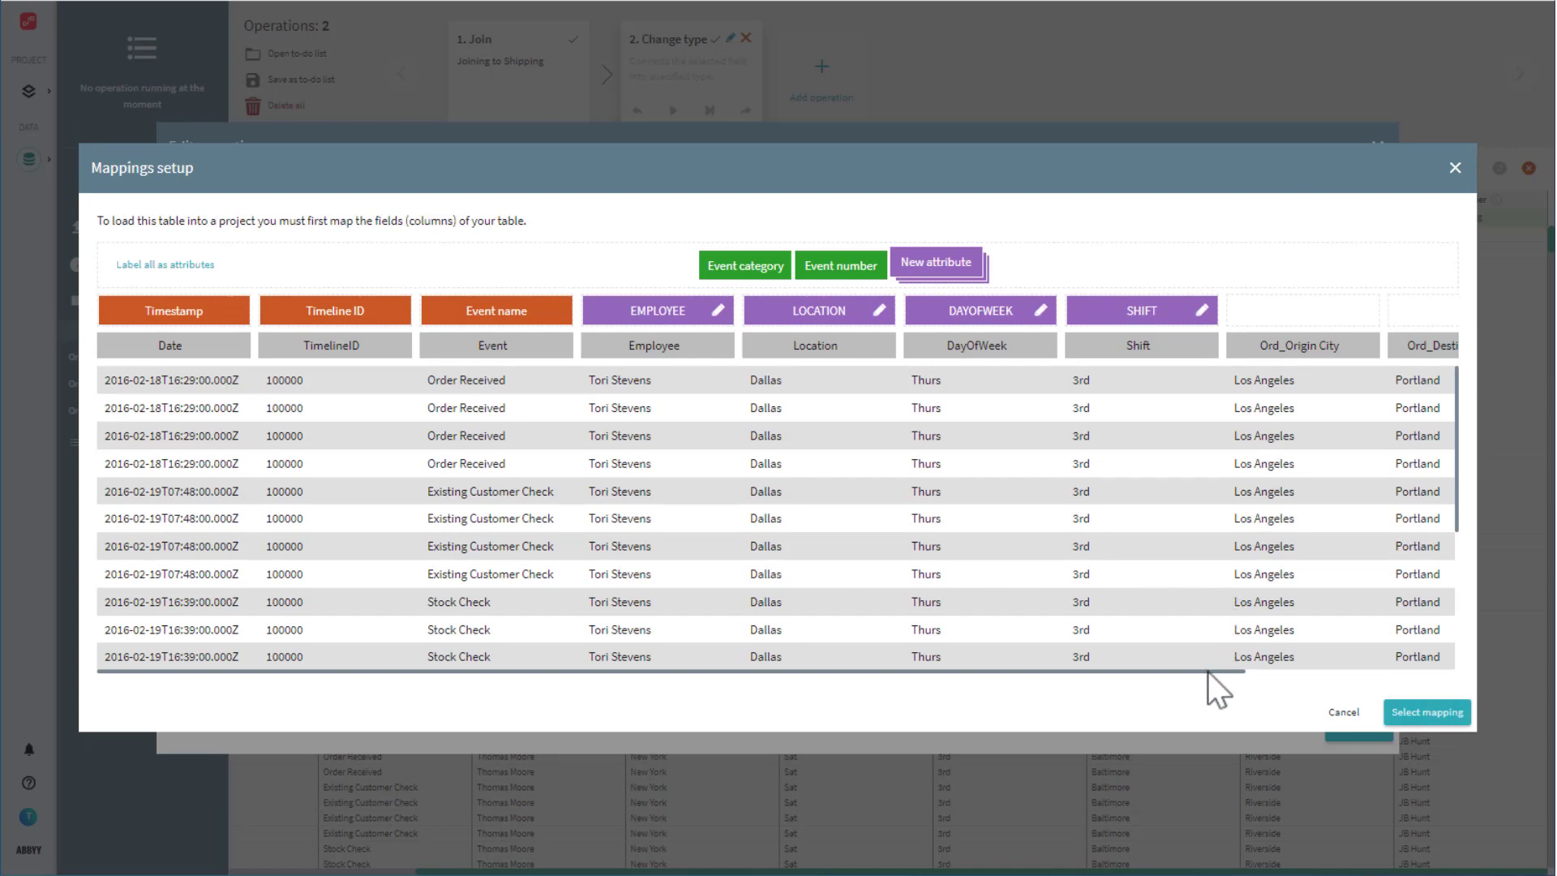
drag(1208, 670, 1441, 673)
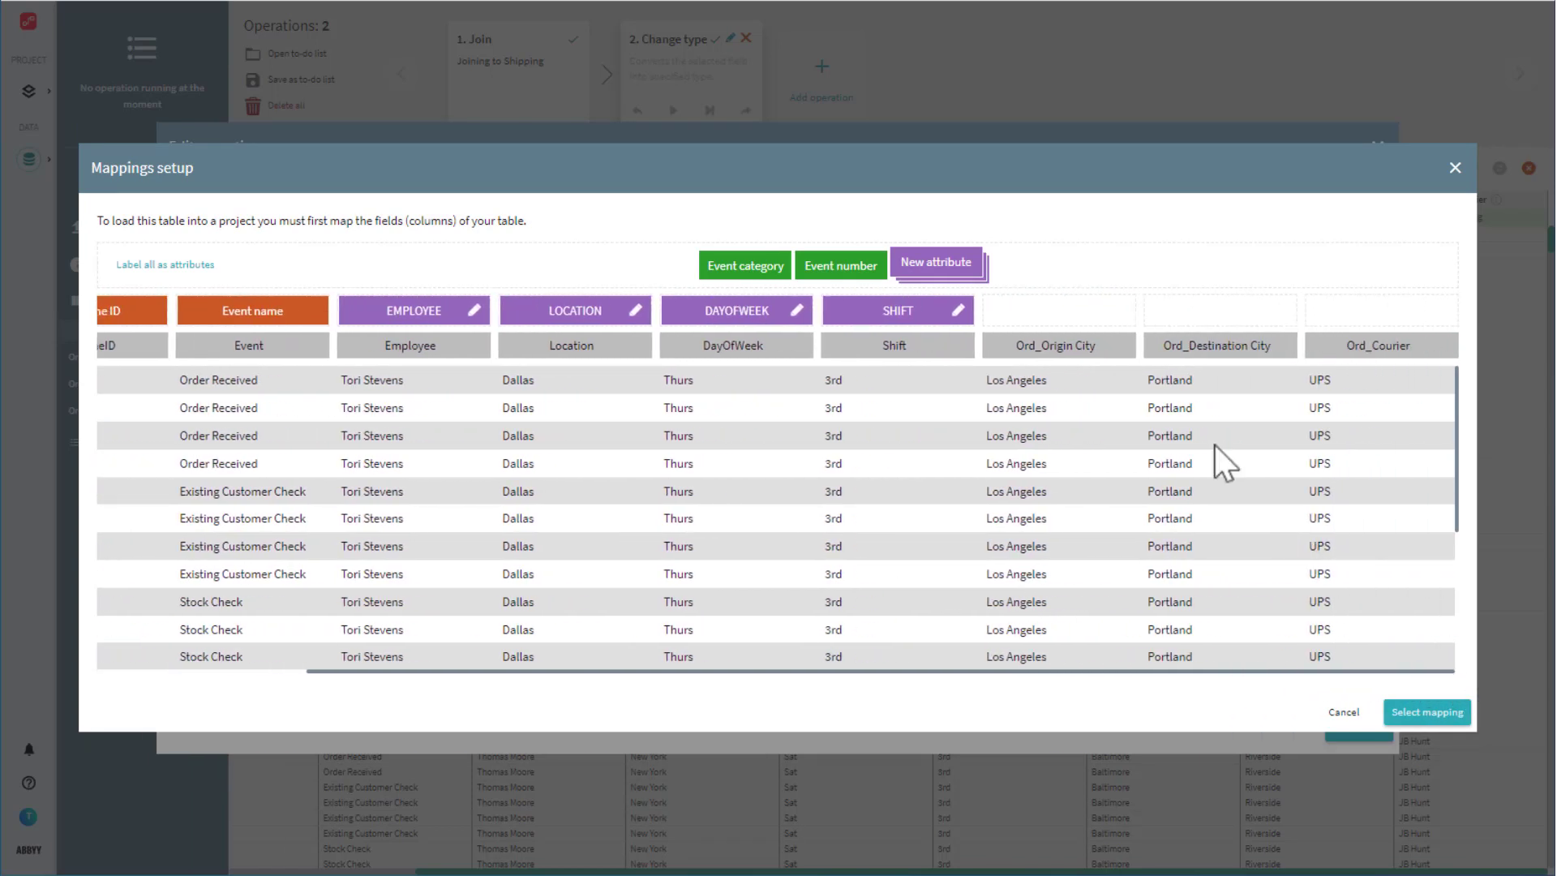
drag(937, 262, 1221, 312)
drag(990, 281, 1371, 312)
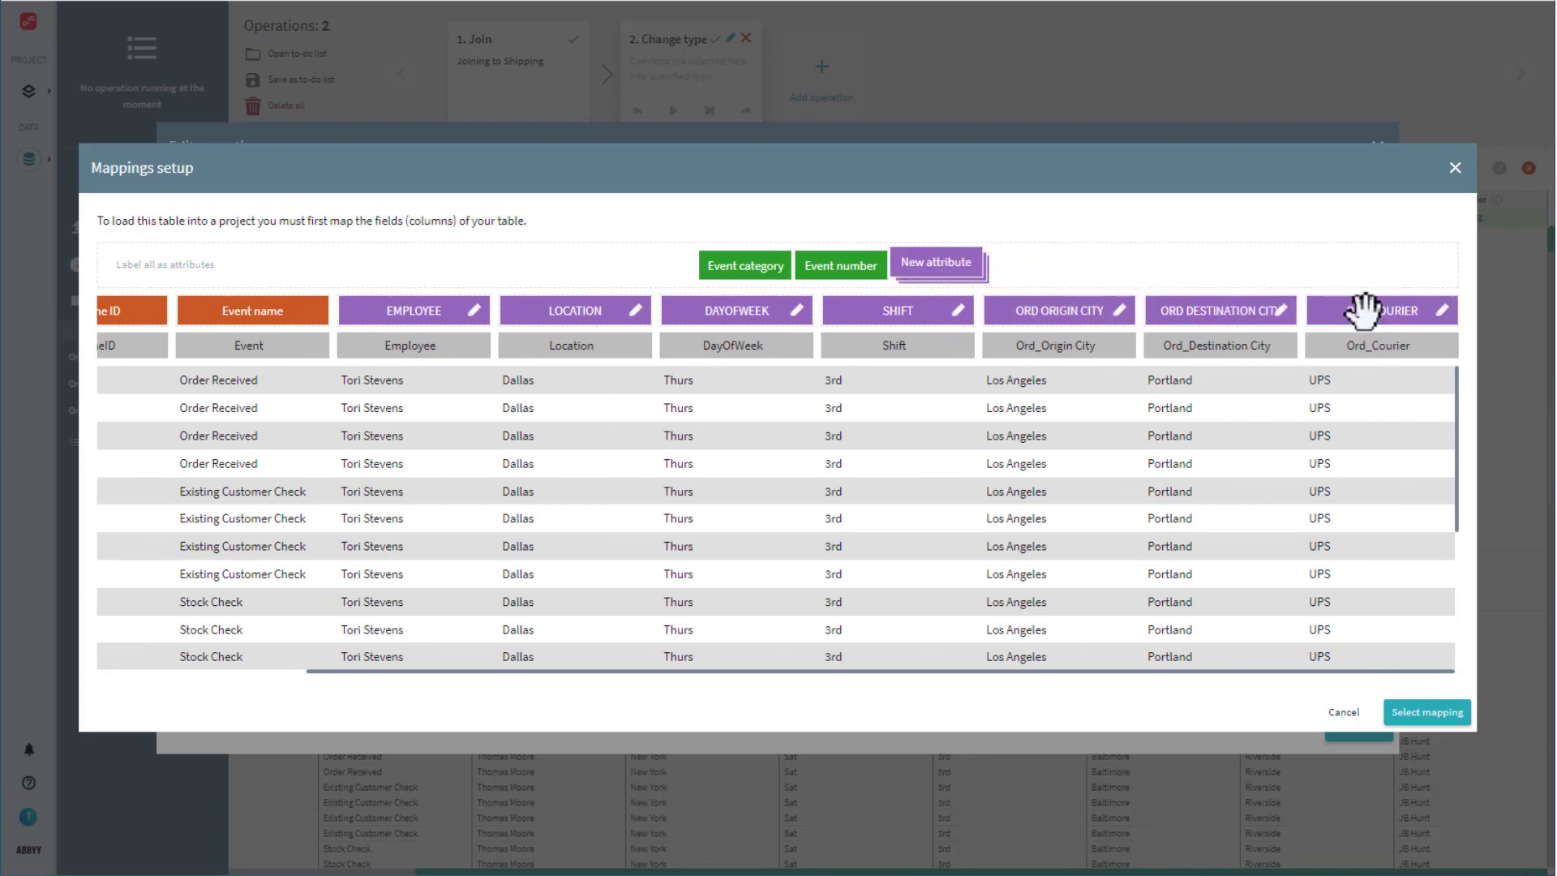
- Rename the three new attributes to ORIGIN CITY, DESTINATION CITY and COURIER, and accept the mapping
click(1120, 310)
key(Delete)
key(Delete)
key(Delete)
key(Delete)
click(1279, 310)
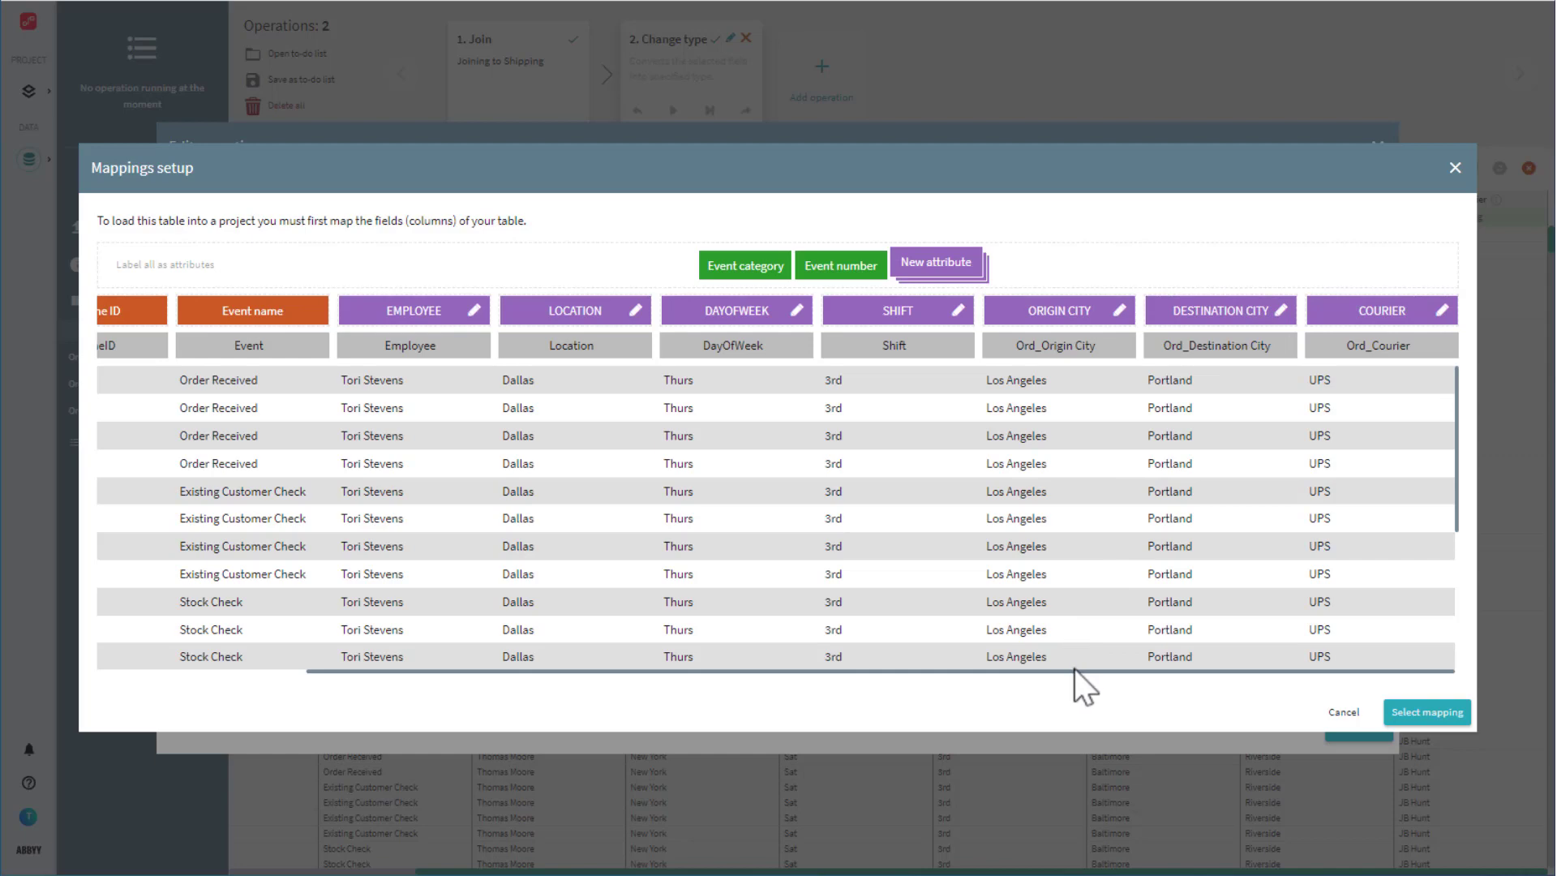
drag(1074, 672, 777, 673)
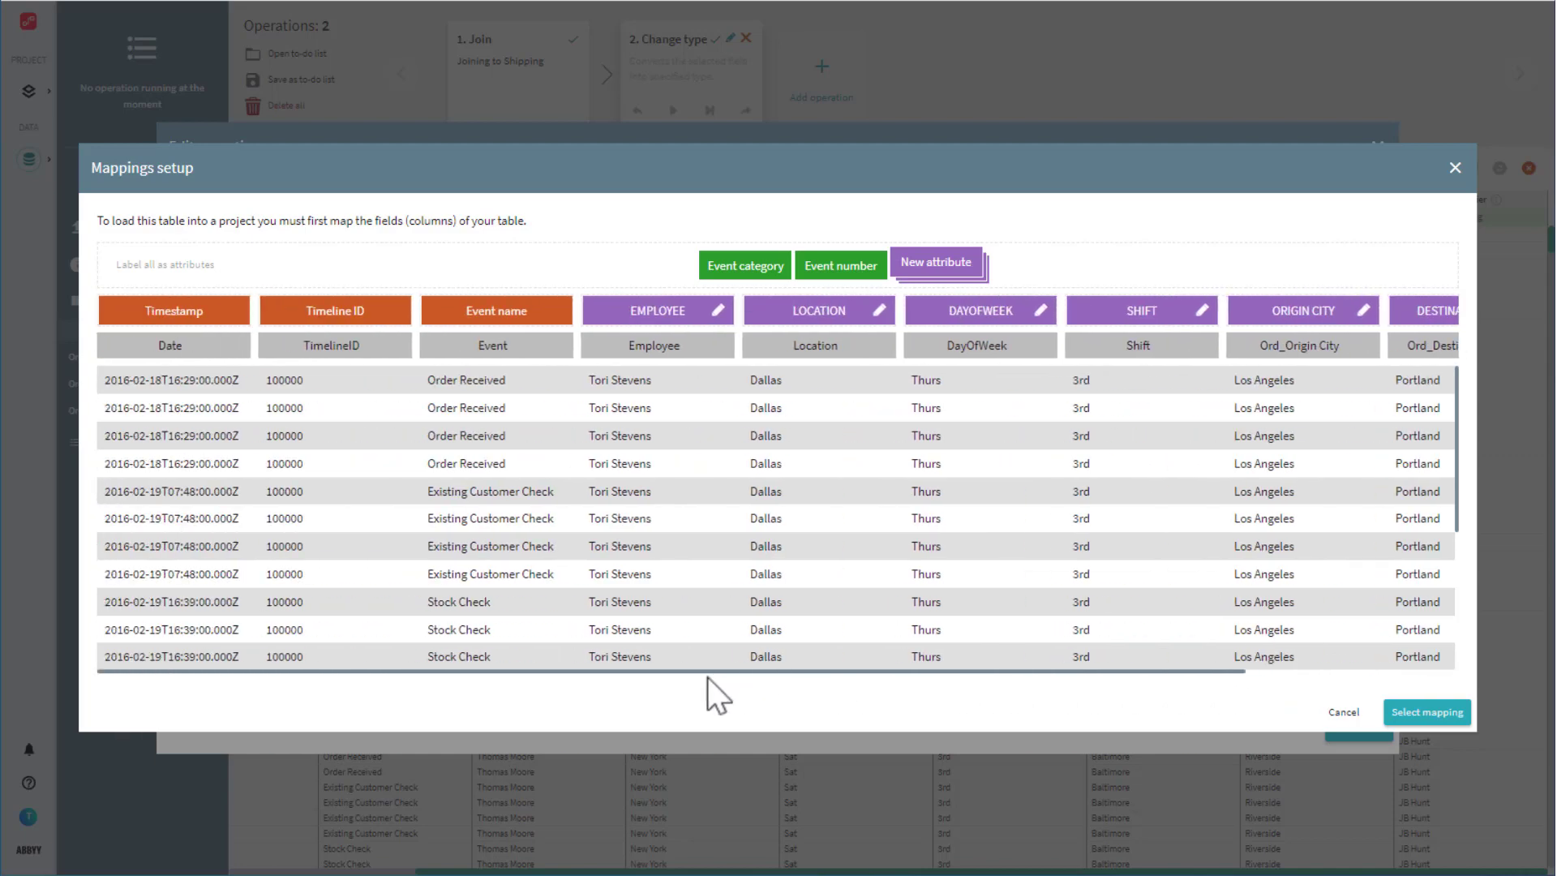
click(1431, 713)
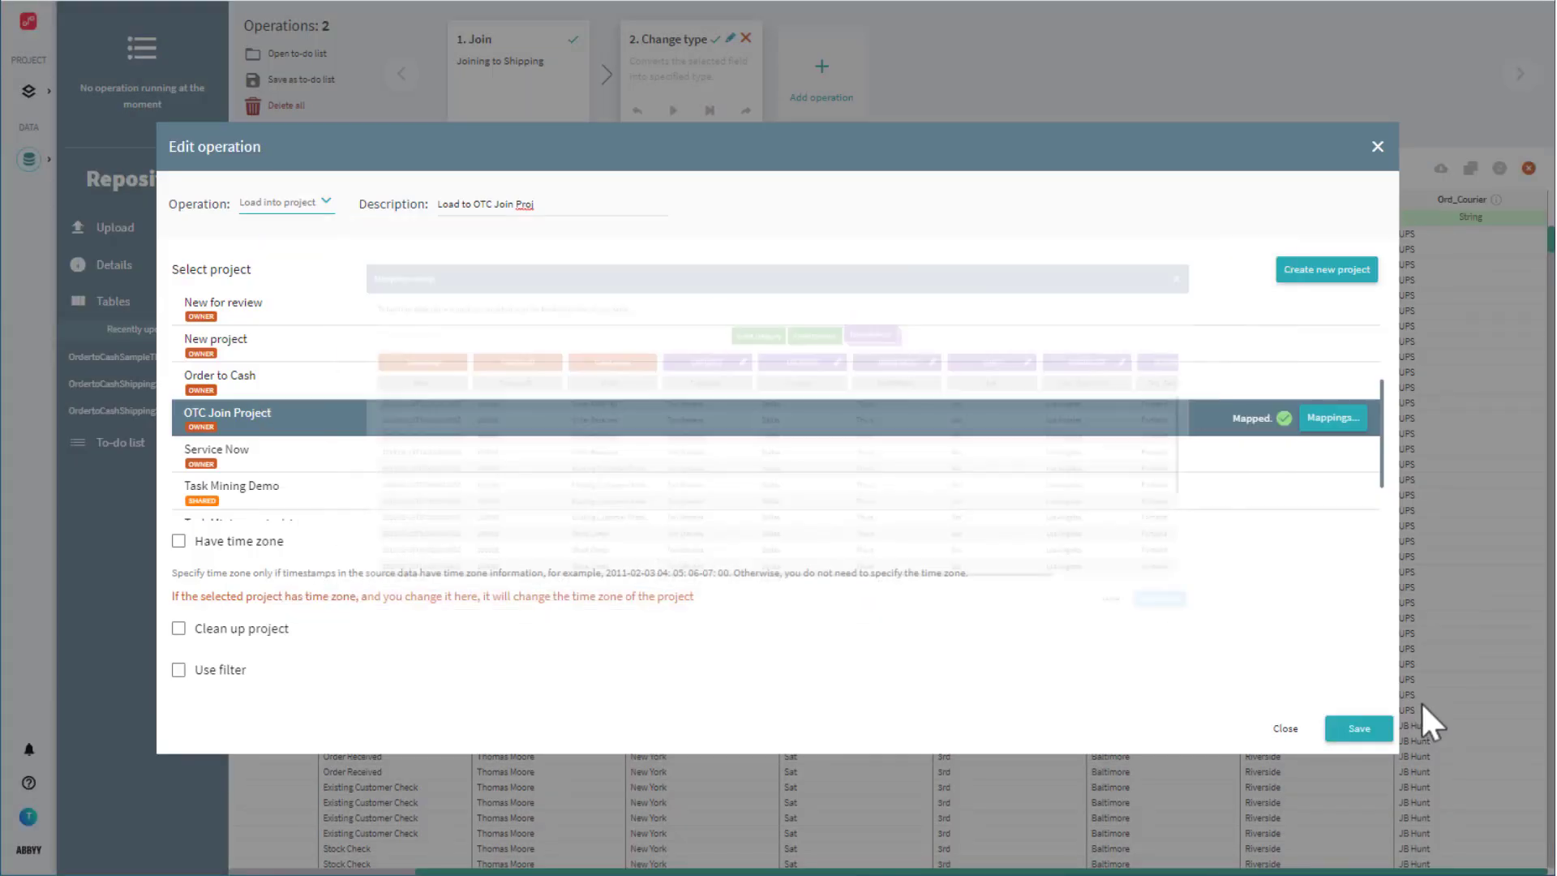
- Save the Load into project operation and perform it on the joined table
click(1365, 728)
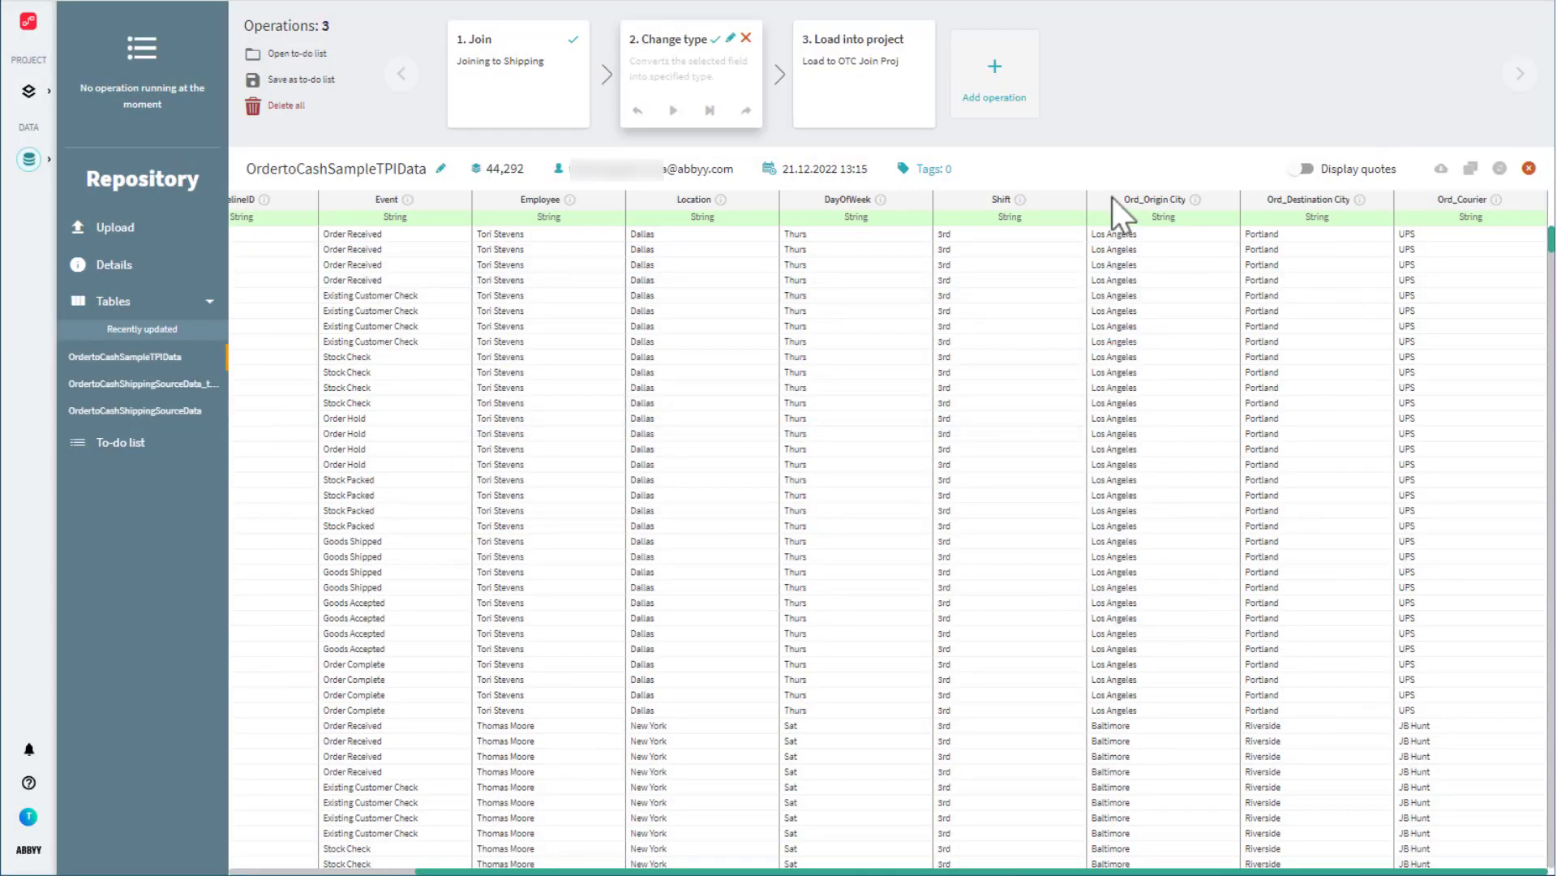
mouse_move(884, 121)
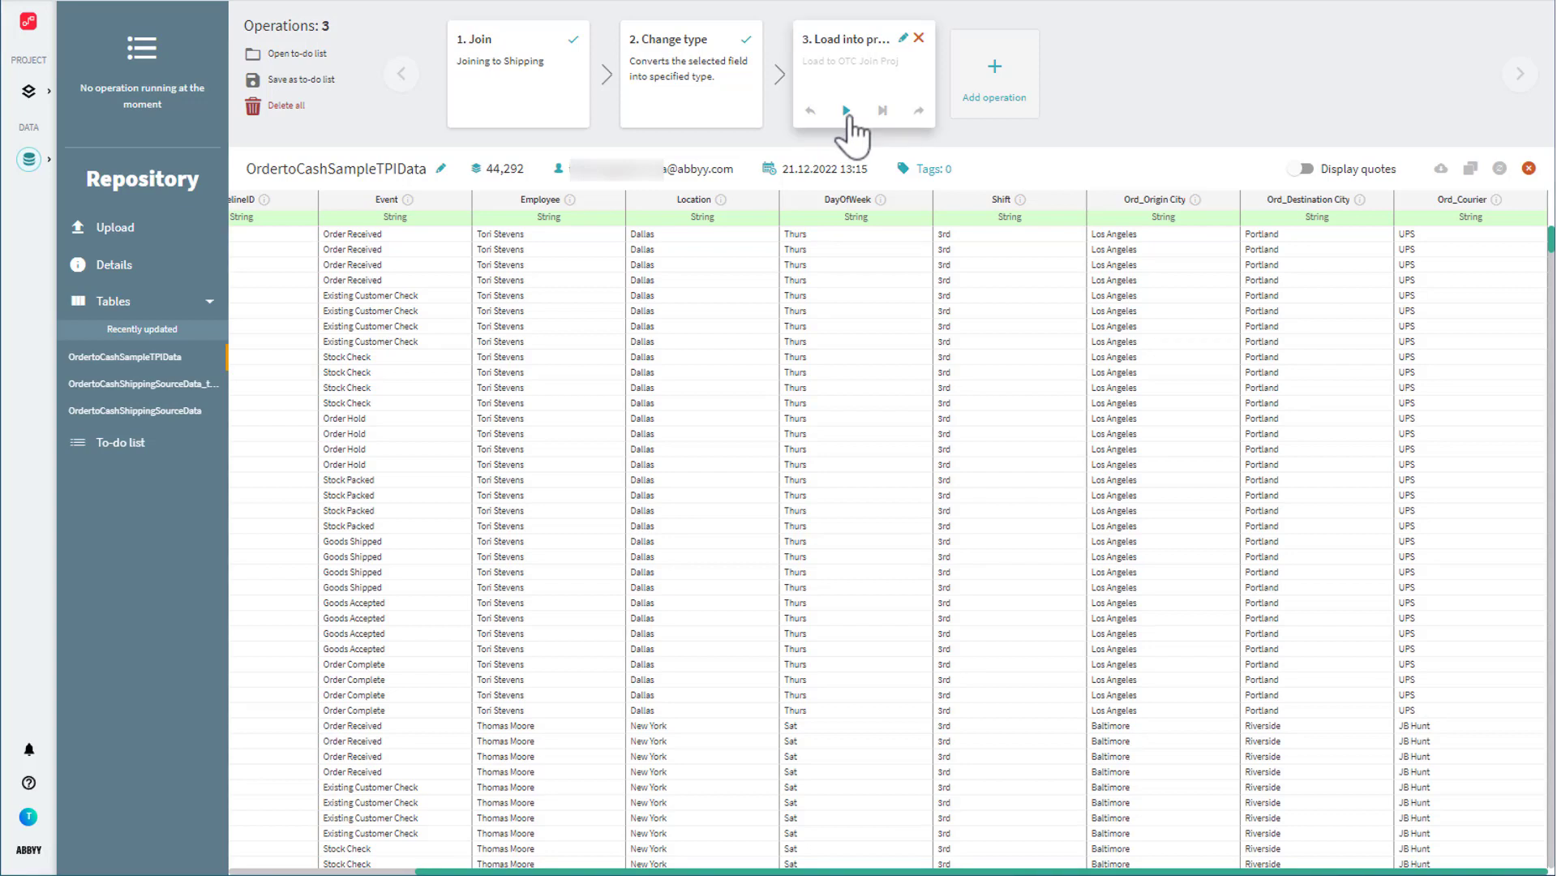
click(846, 111)
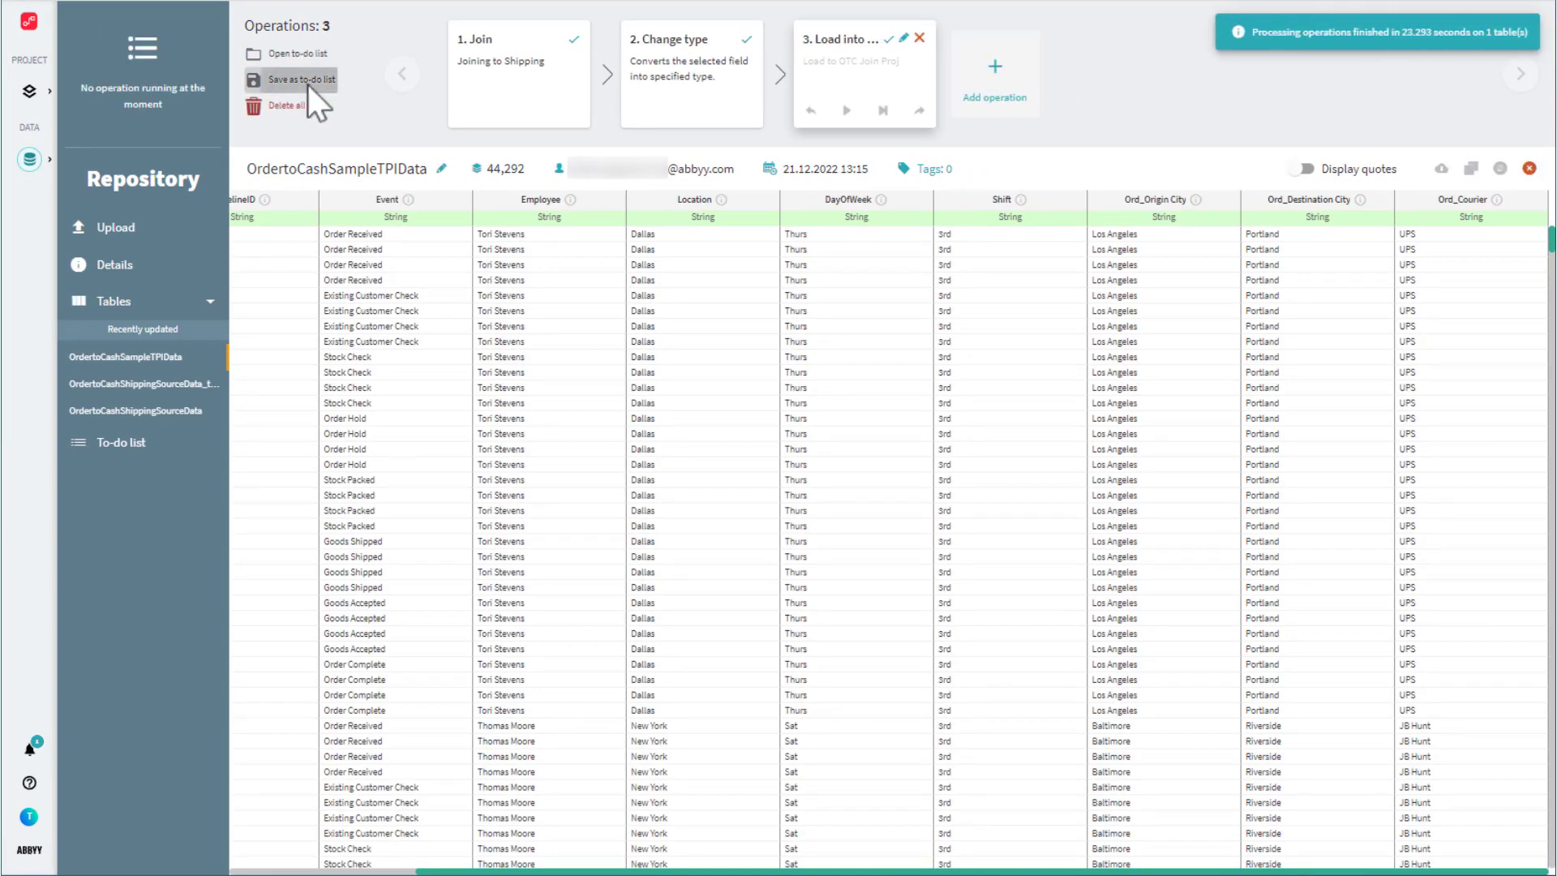
- Save the three operations as a to-do list named "OTC Join"
click(302, 80)
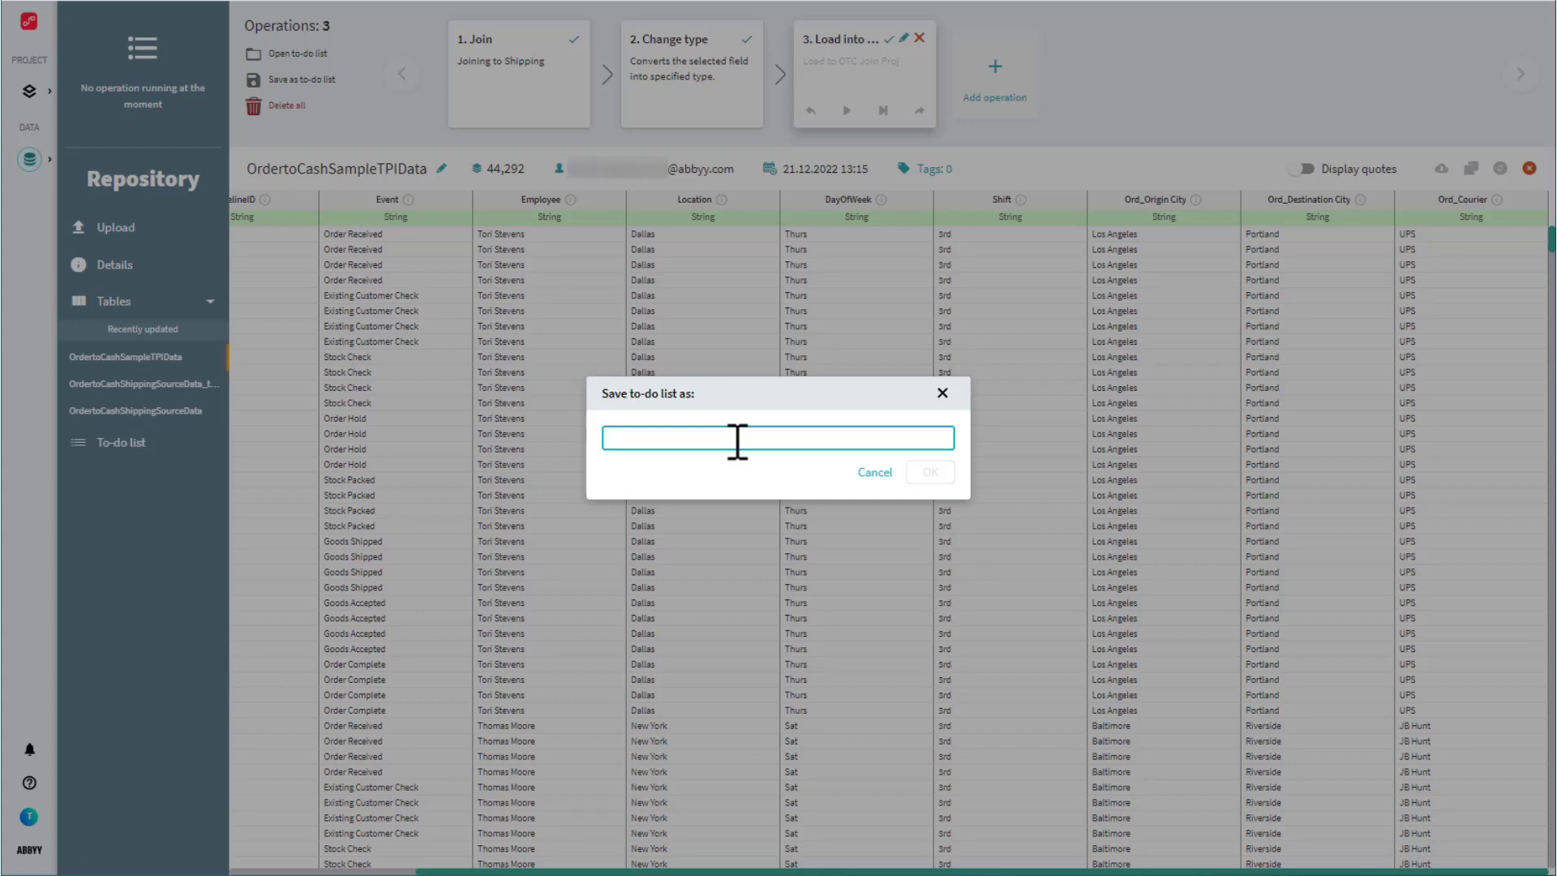
text(OTC)
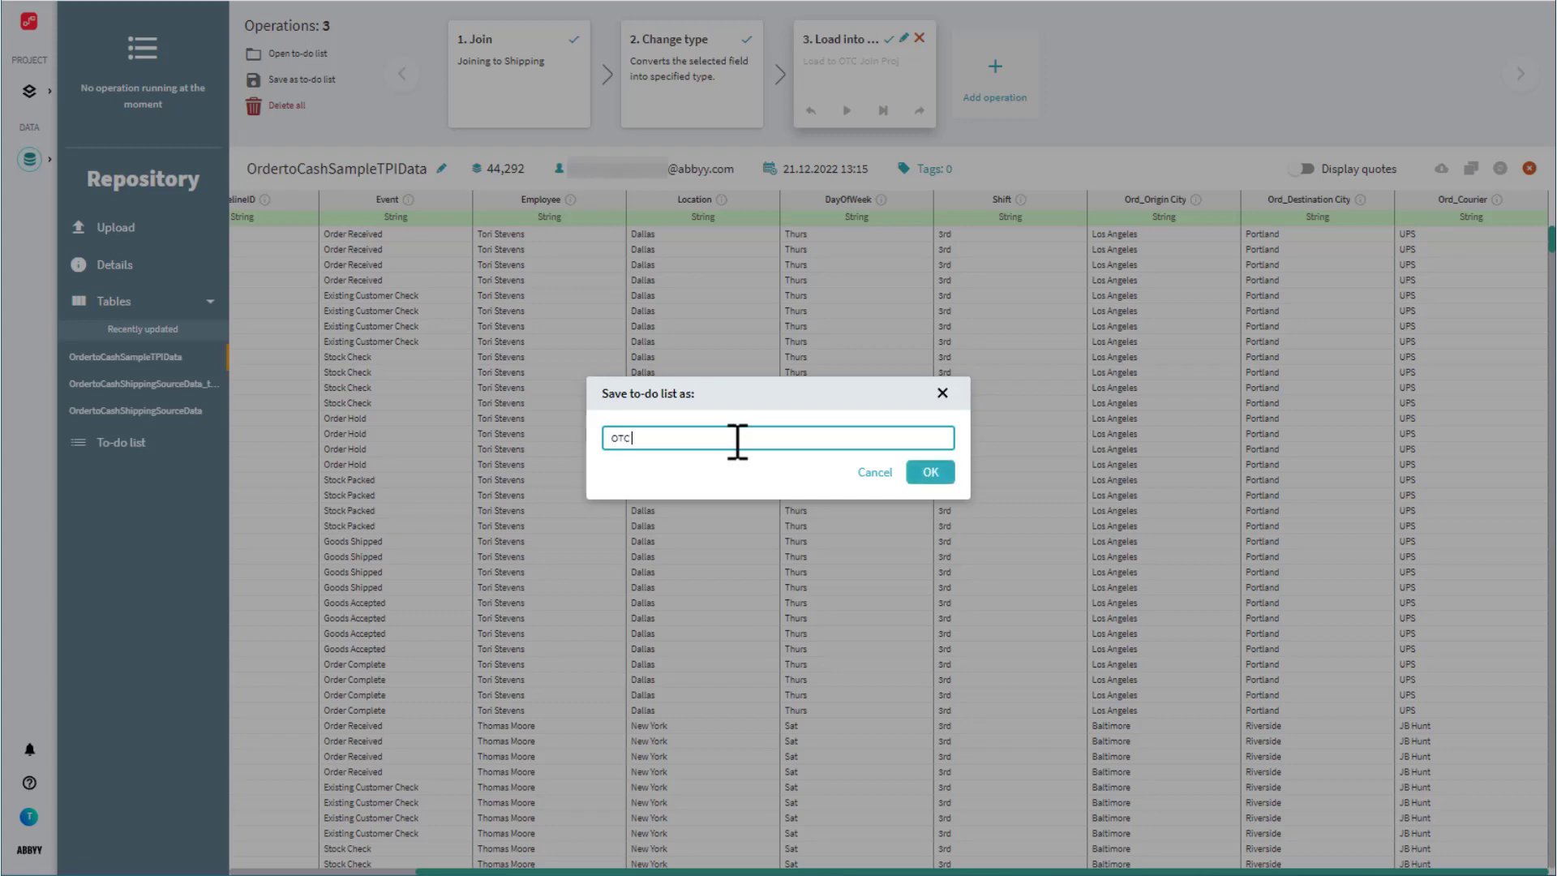
text( Join)
click(930, 474)
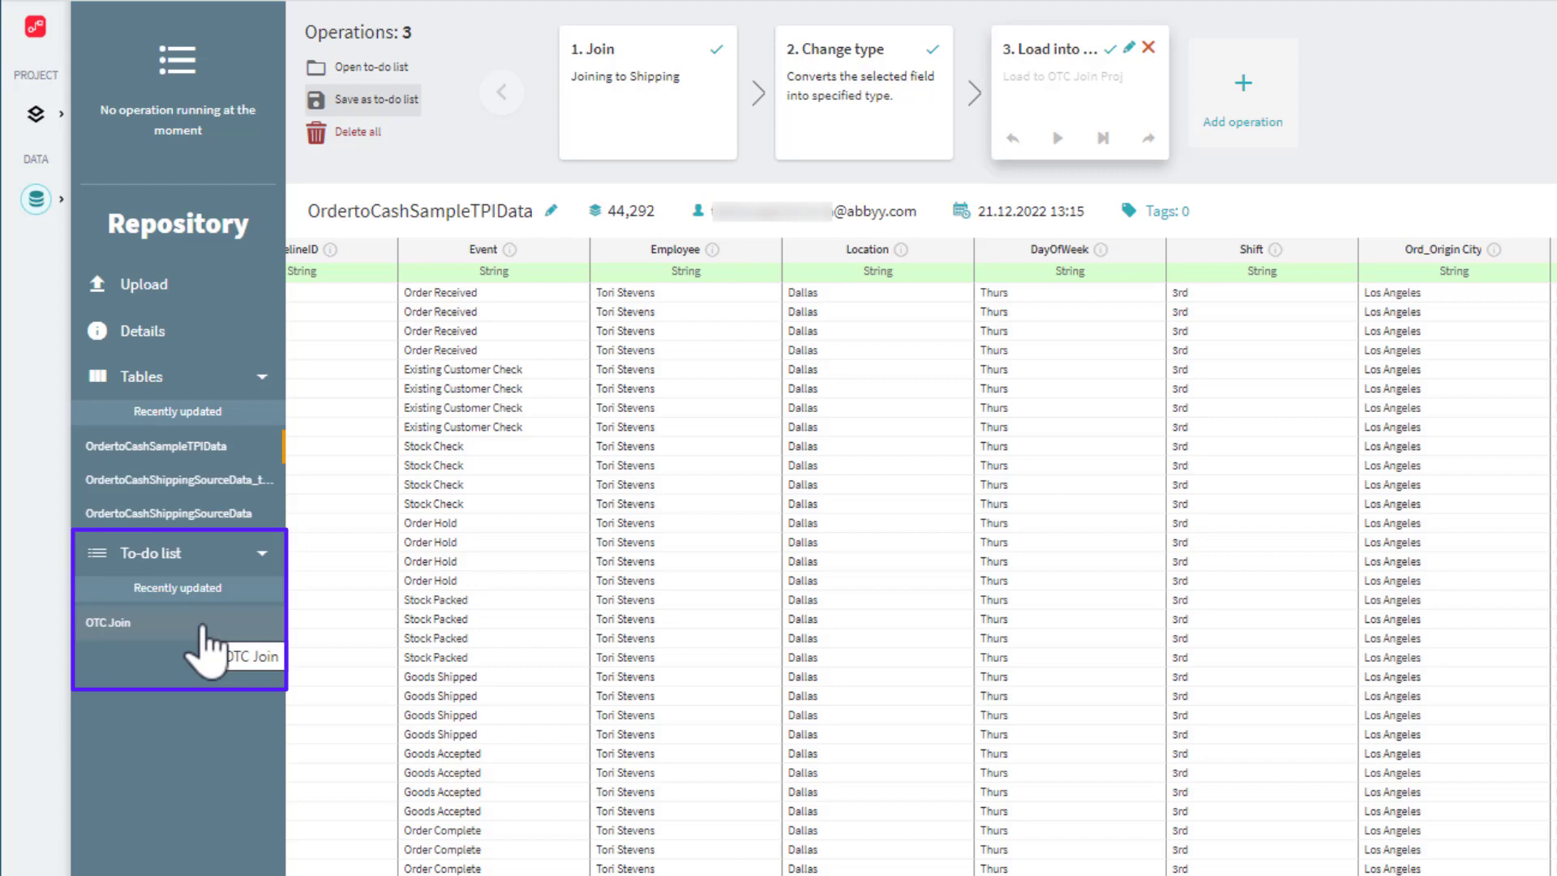
- Review the OTC Join to-do list and its choice of tables for execution, closing the choice without executing
click(205, 631)
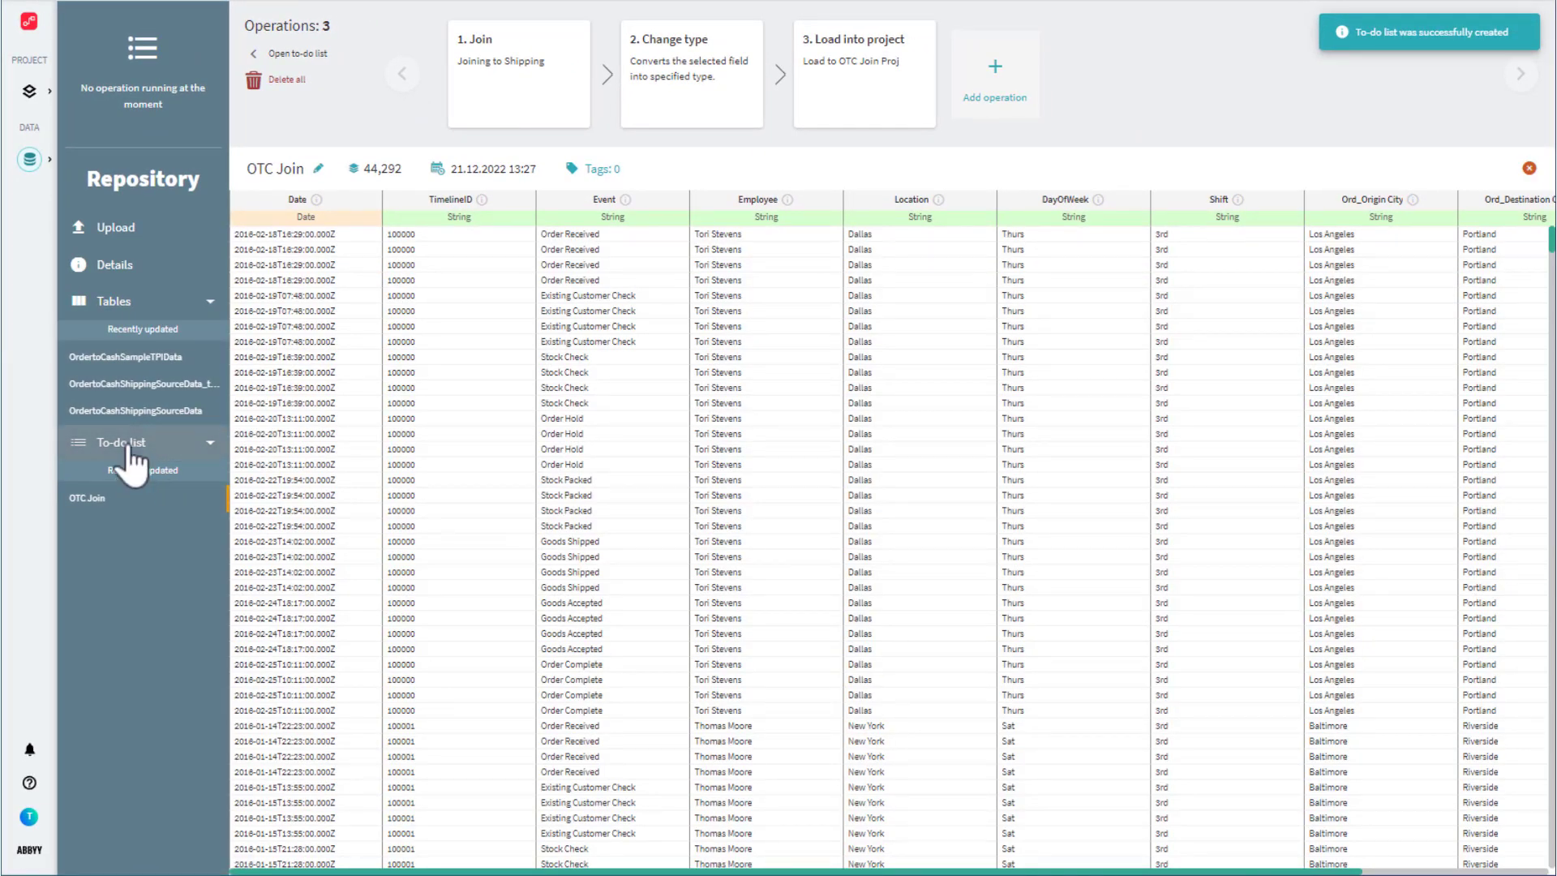
click(121, 442)
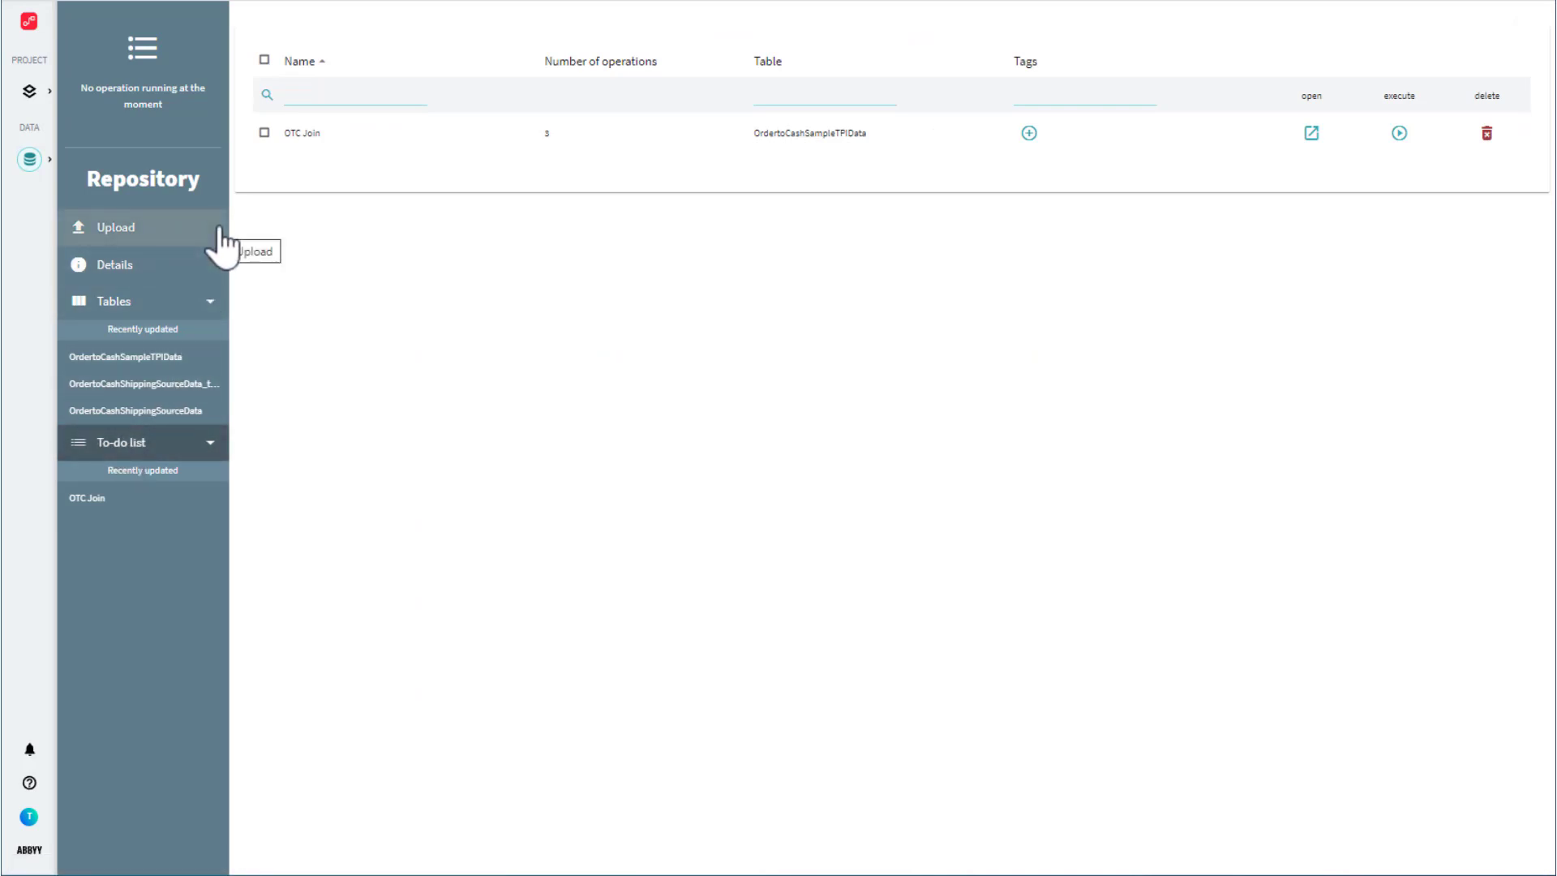
click(265, 134)
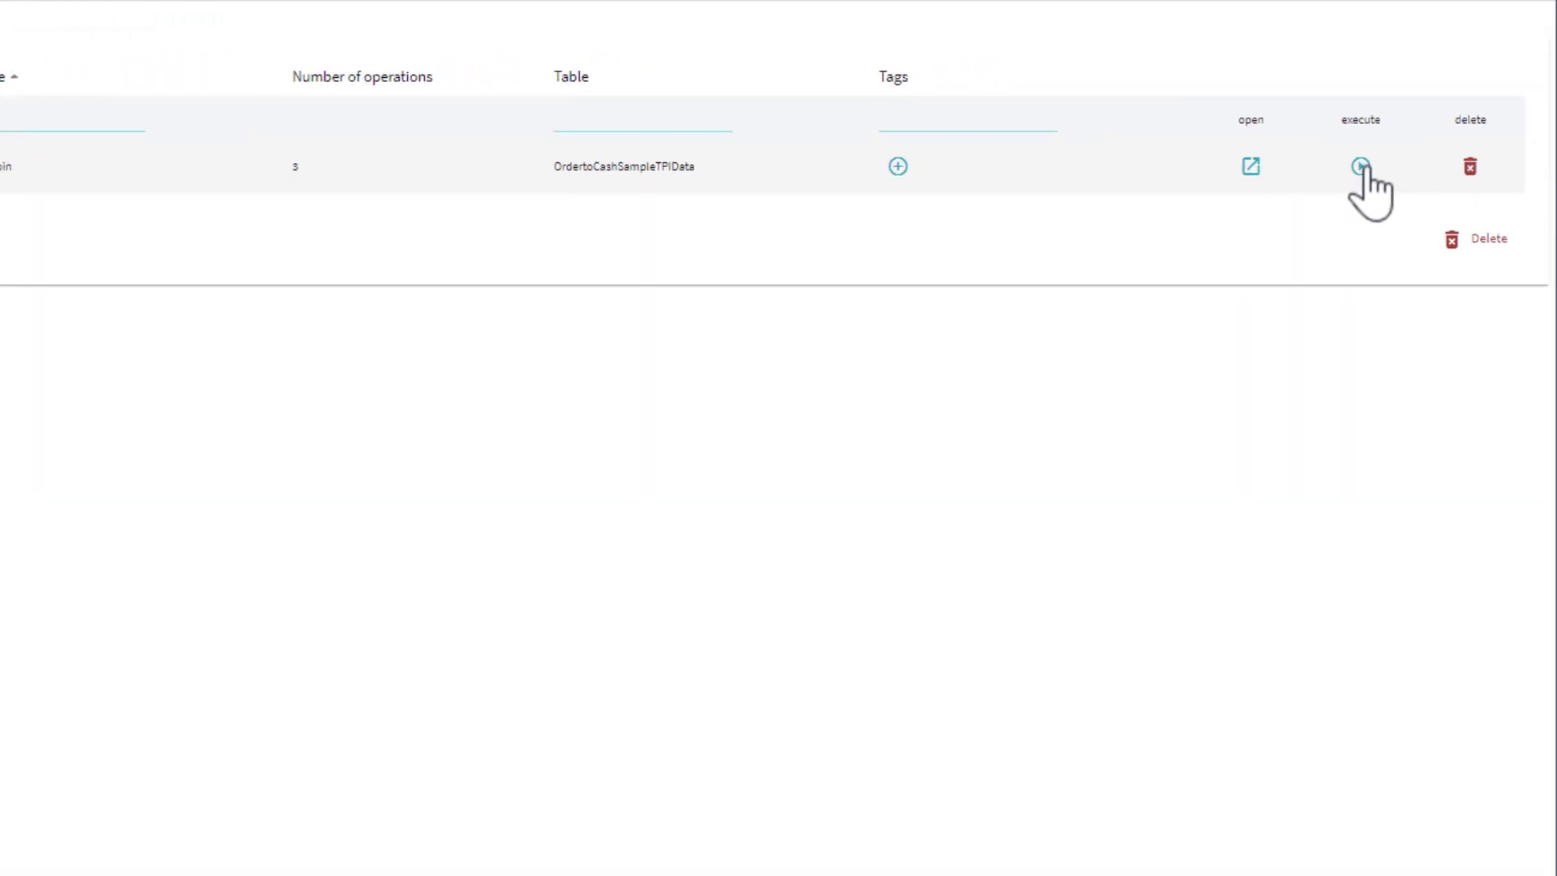
click(1361, 166)
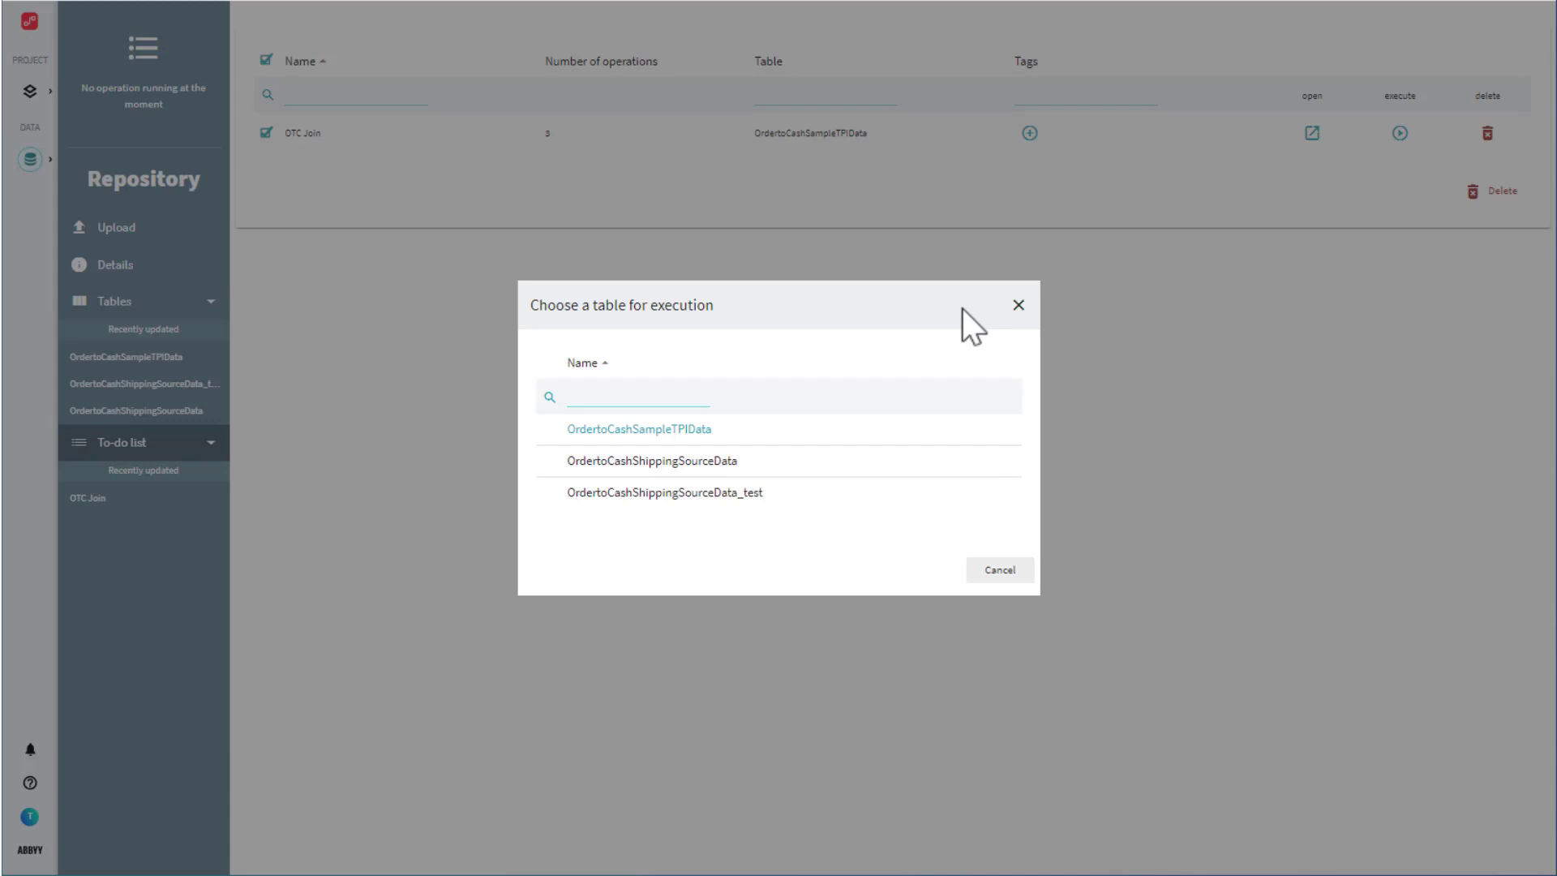
click(1018, 307)
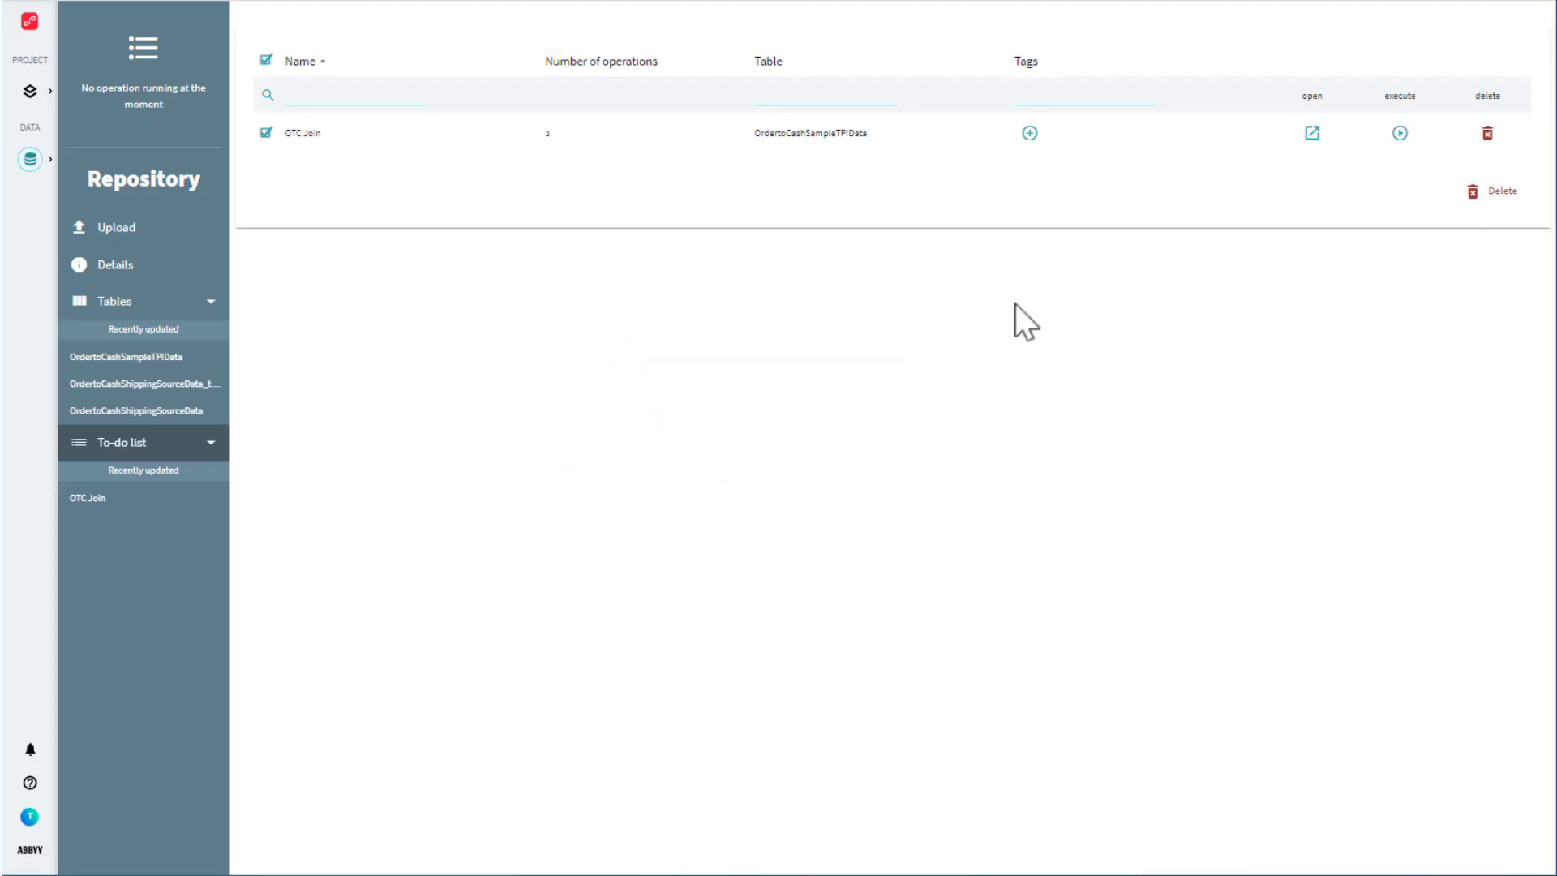
- Open OTC Join Project and examine the courier, destination city and origin city values of Customer Onboarding in the Dimensions filter
click(30, 24)
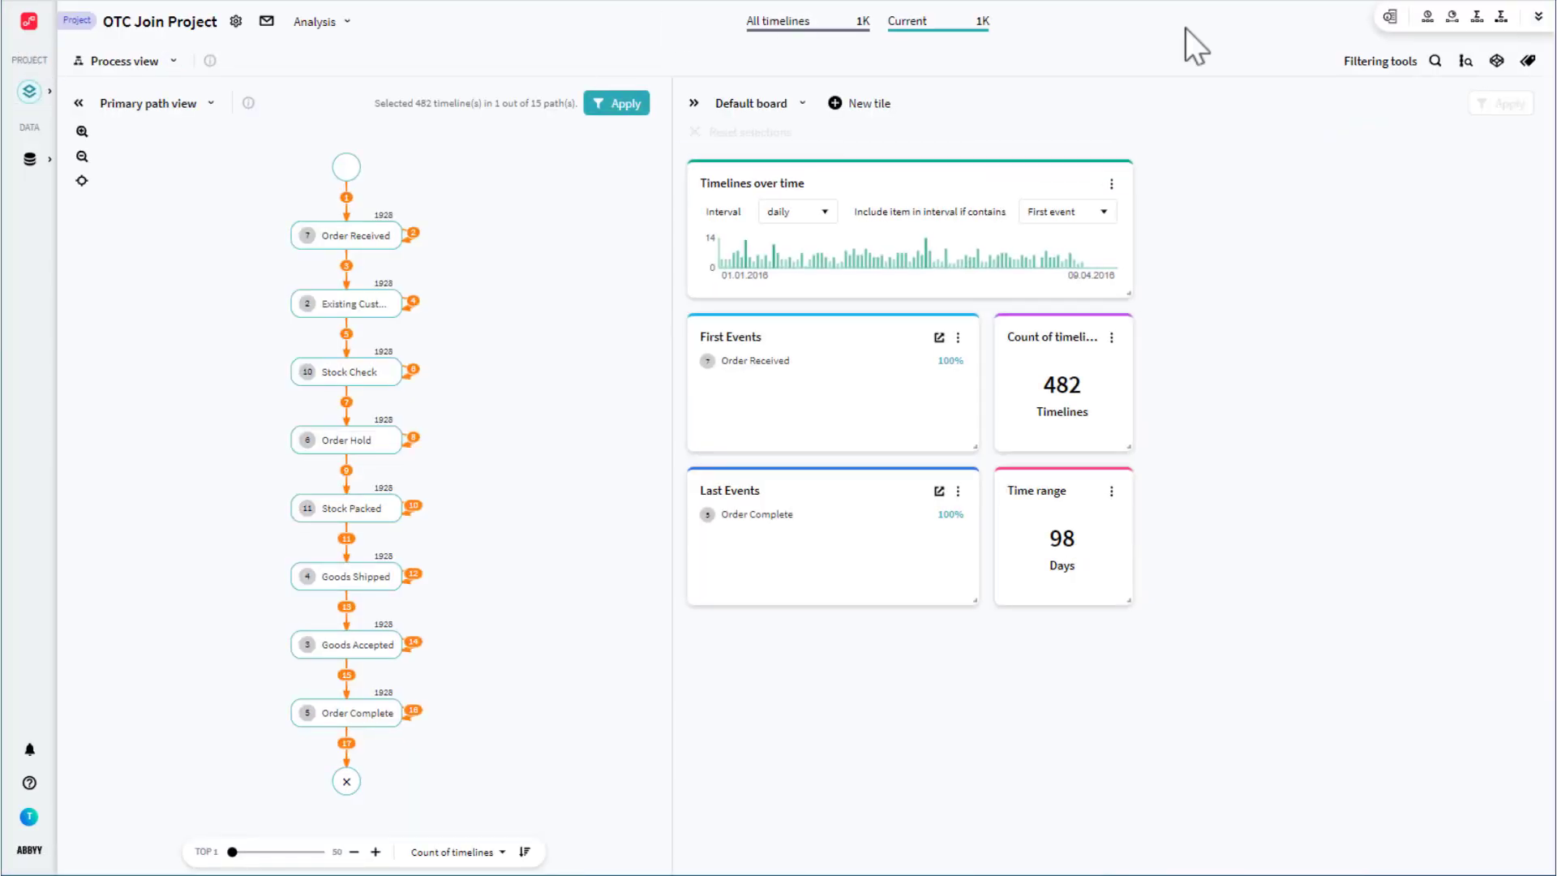
click(1497, 62)
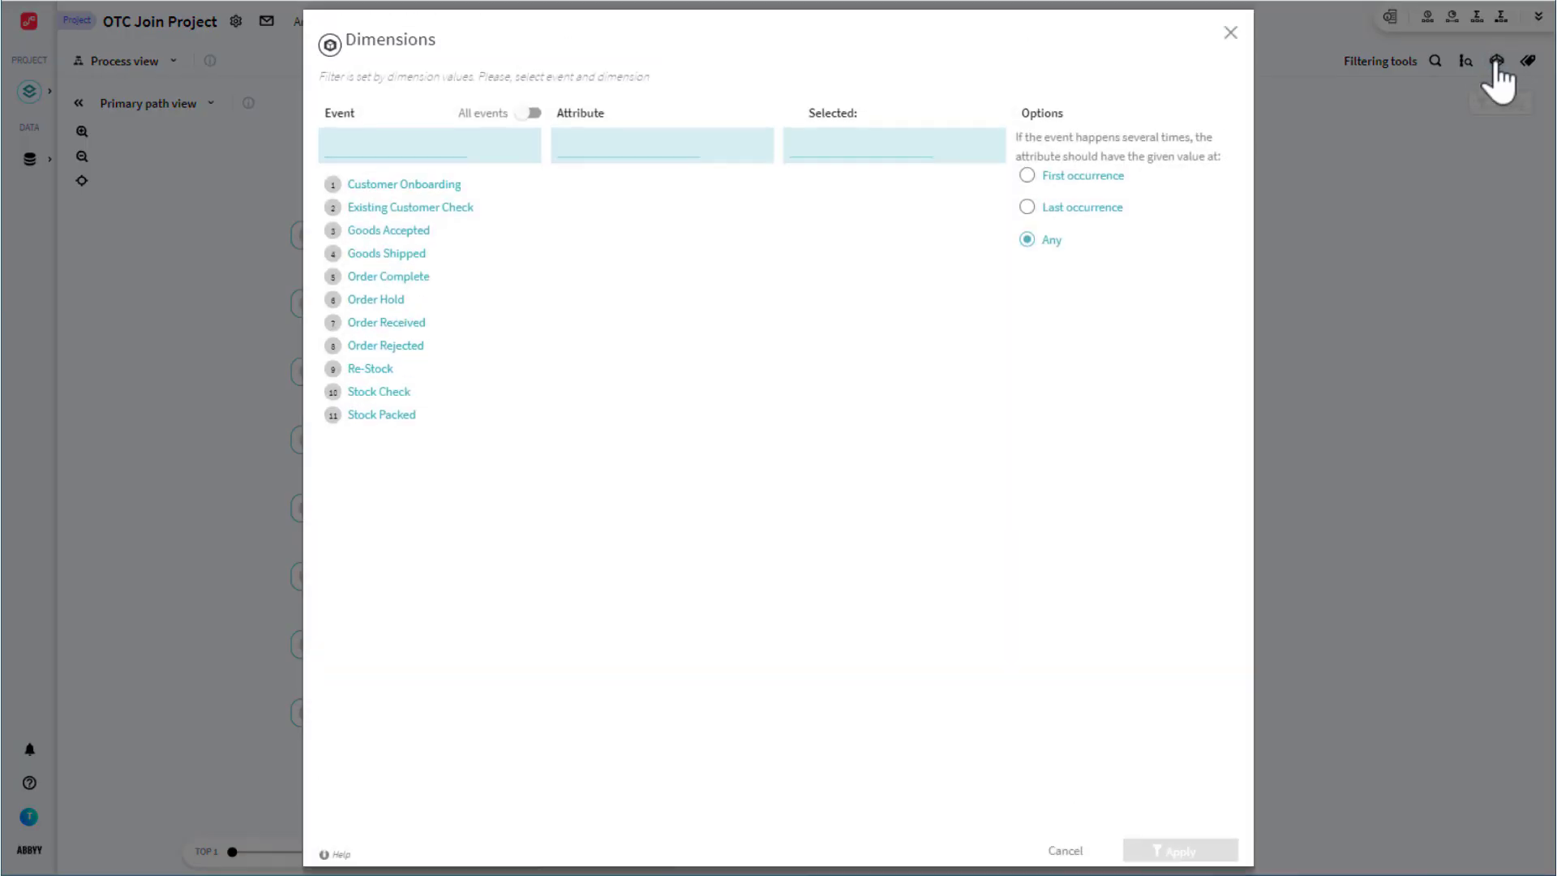
click(413, 186)
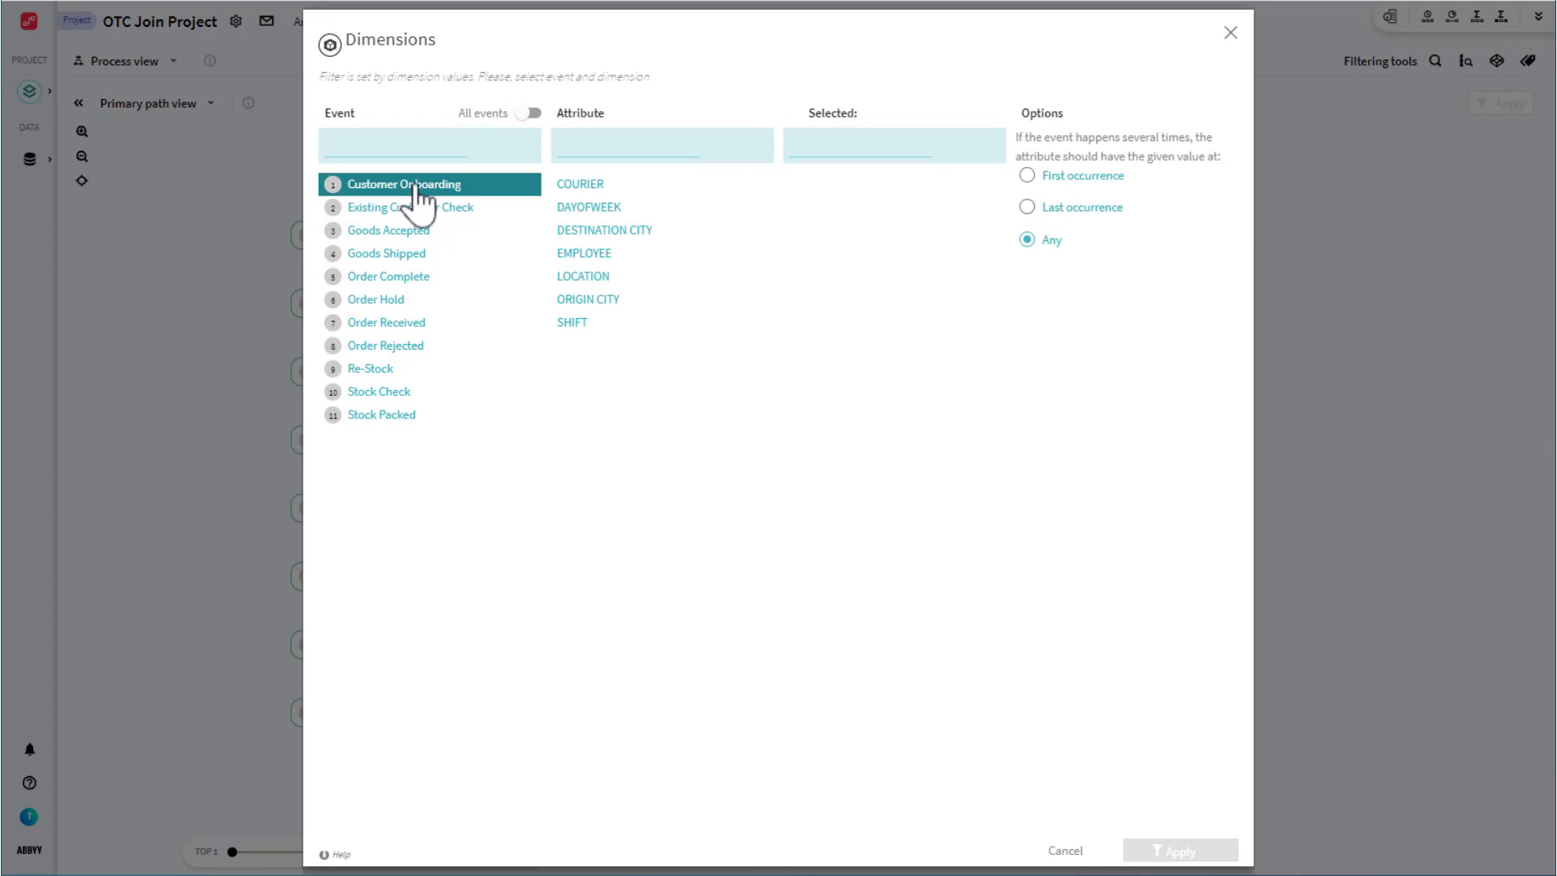
click(614, 189)
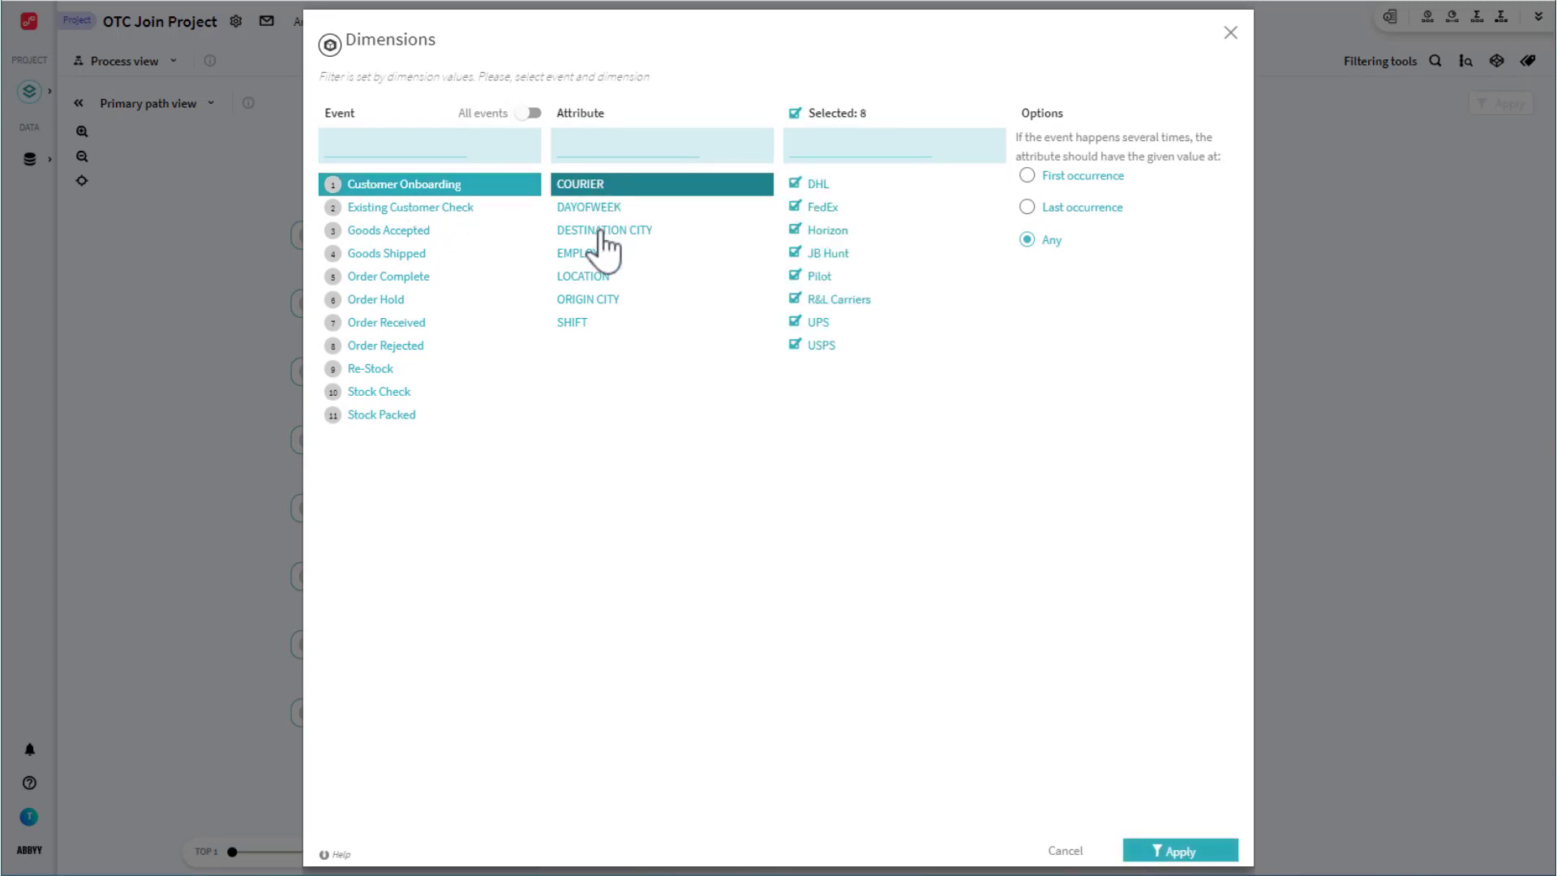
click(600, 231)
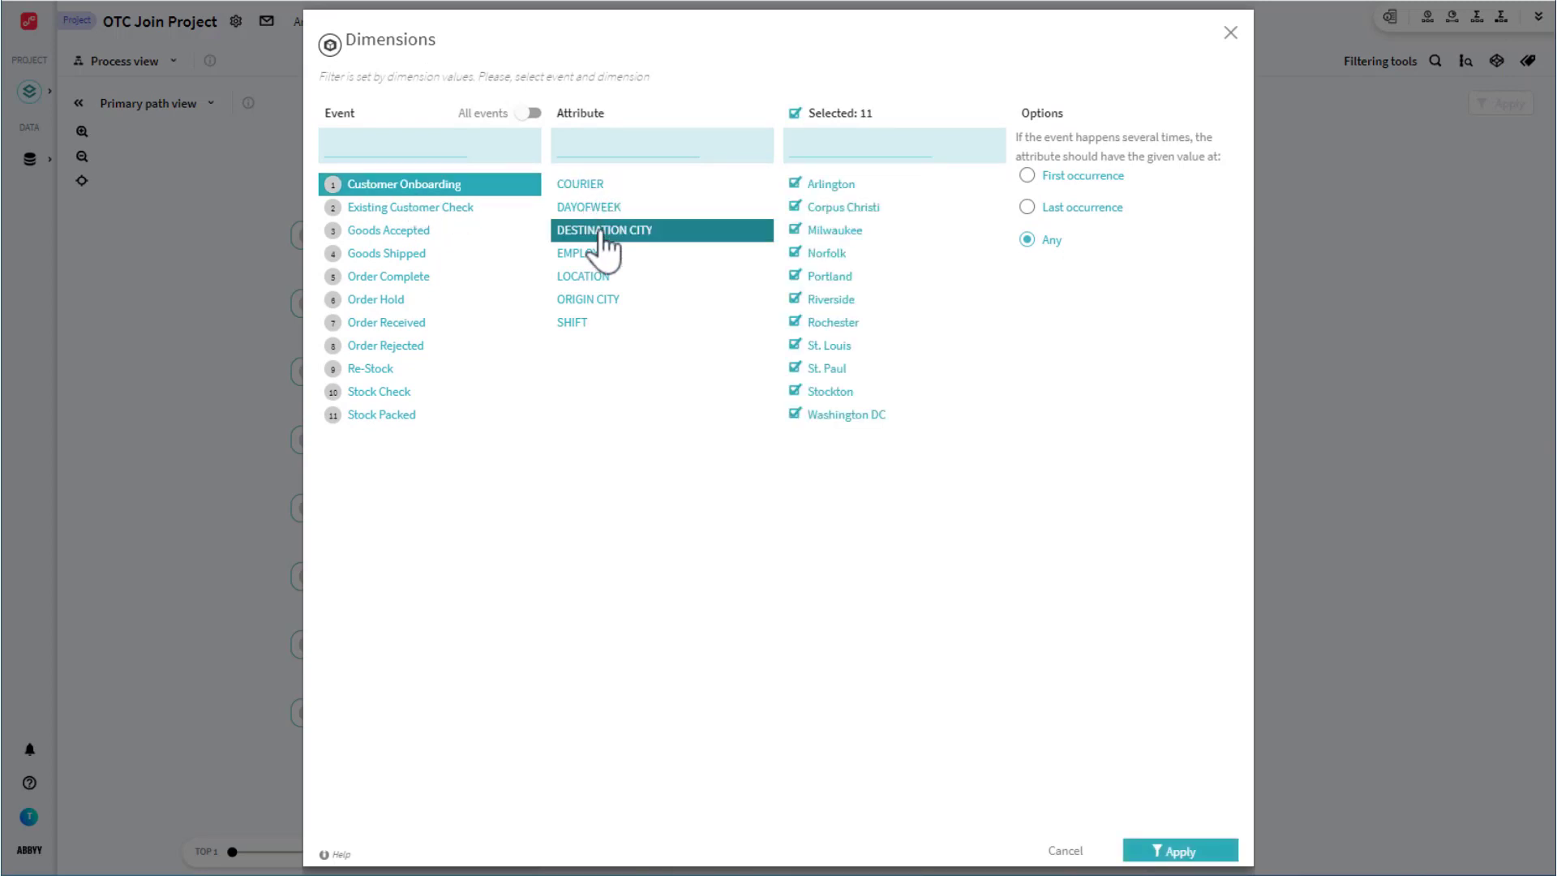
click(607, 306)
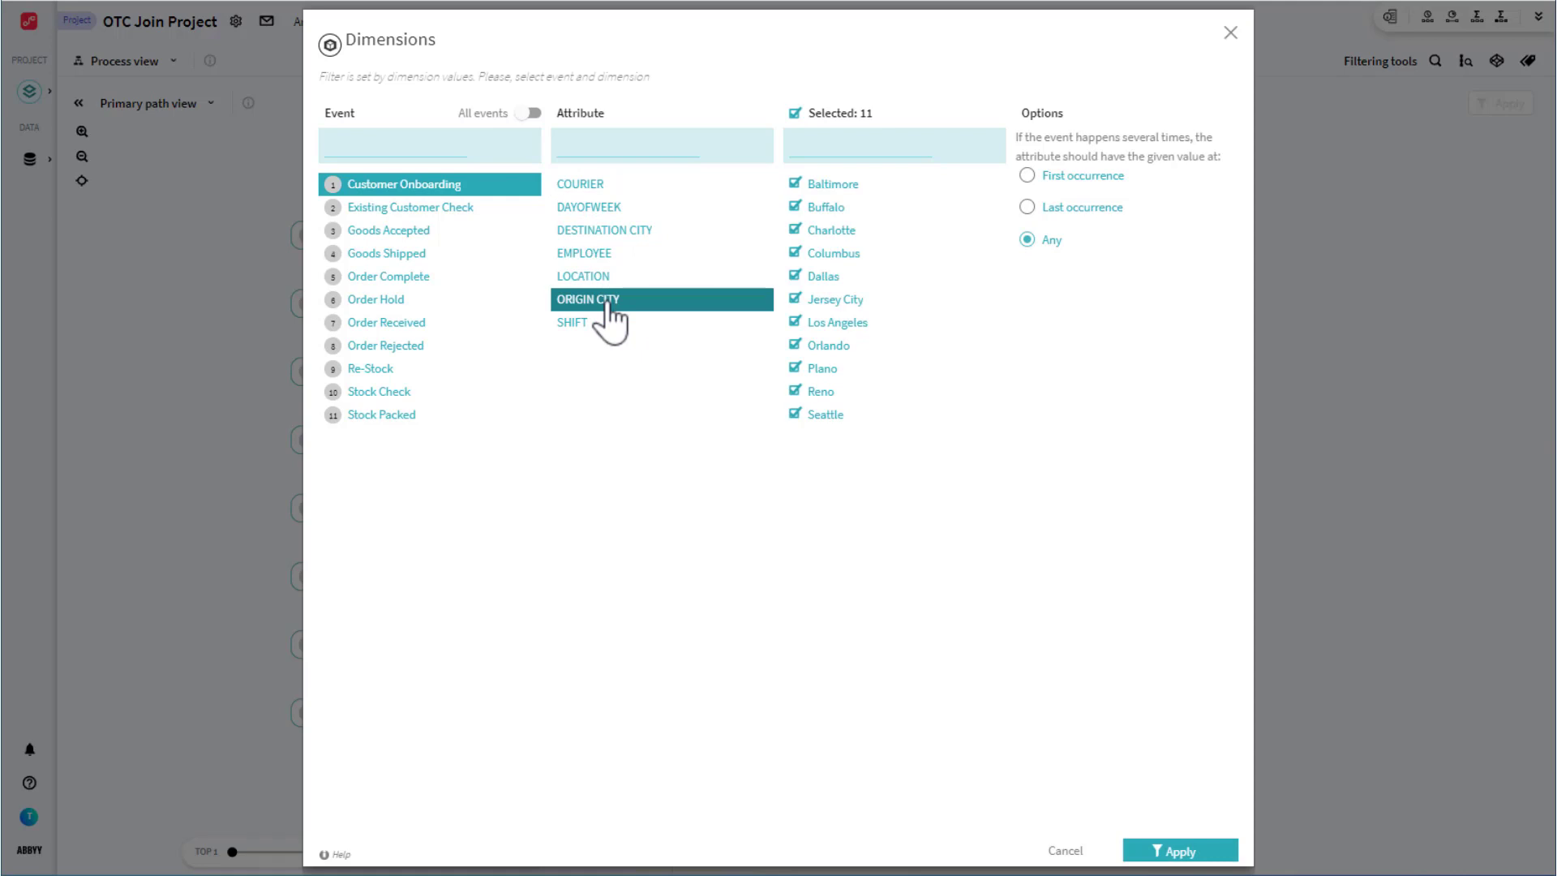